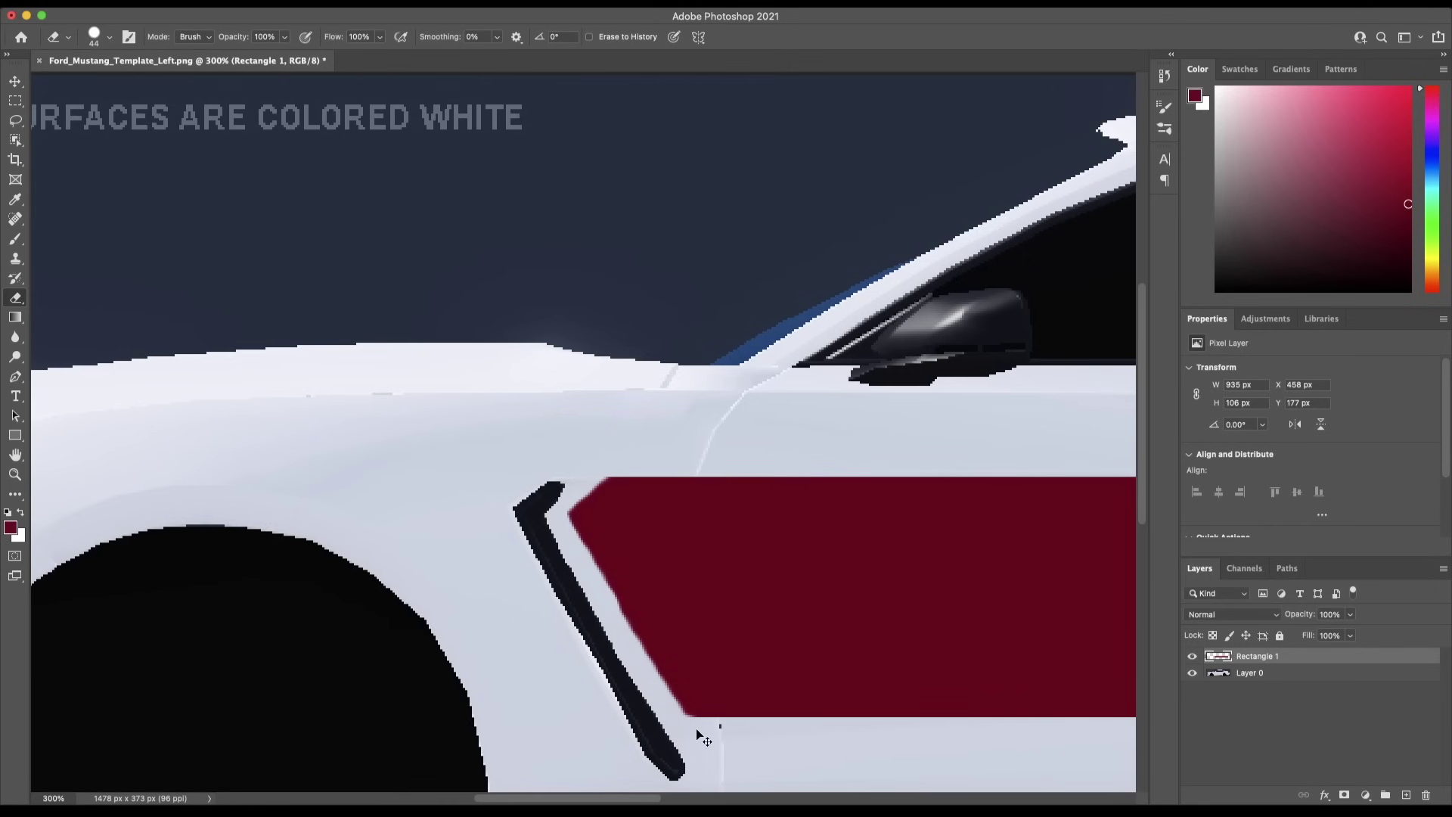
Leave the ERLC police SUV livery editor for the game's Roblox web page
{"action": "key", "text": "super+minus"}
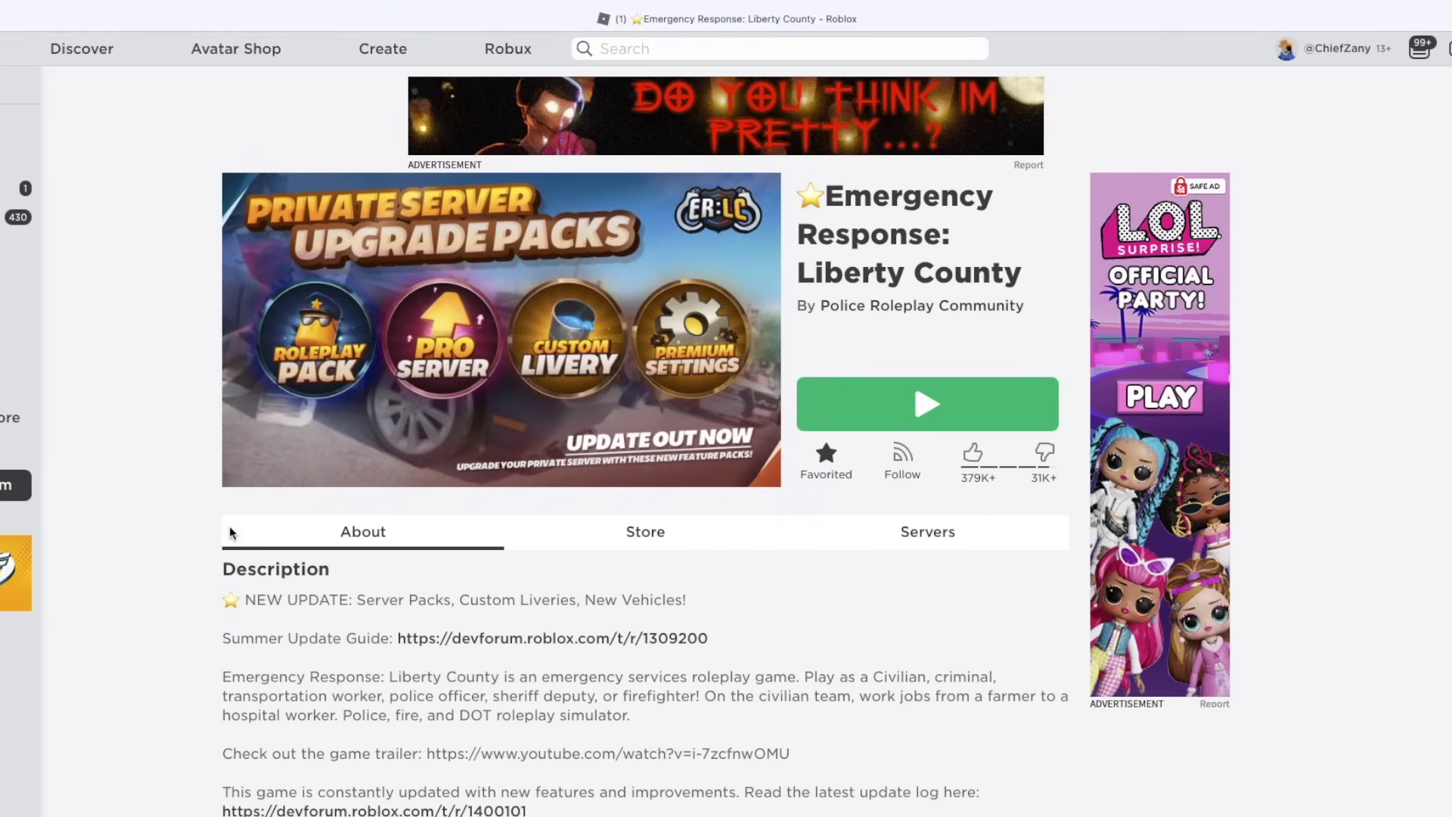
Scroll through the ERLC game page, then go to Roblox's Create area
{"action": "scroll", "coordinate": [302, 538], "scroll_direction": "down", "scroll_amount": 2}
{"action": "scroll", "coordinate": [280, 535], "scroll_direction": "down", "scroll_amount": 2}
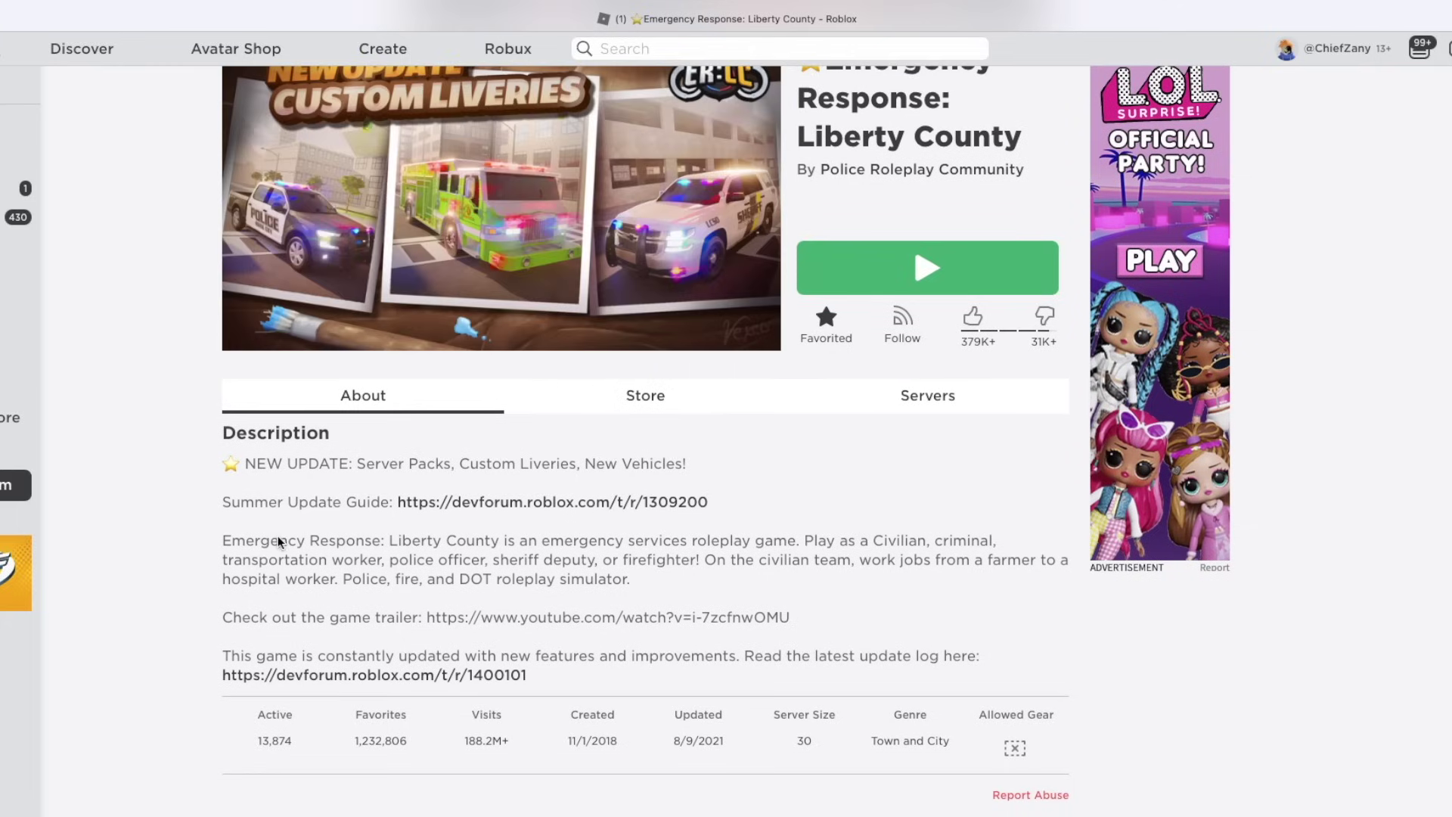
{"action": "scroll", "coordinate": [279, 535], "scroll_direction": "down", "scroll_amount": 2}
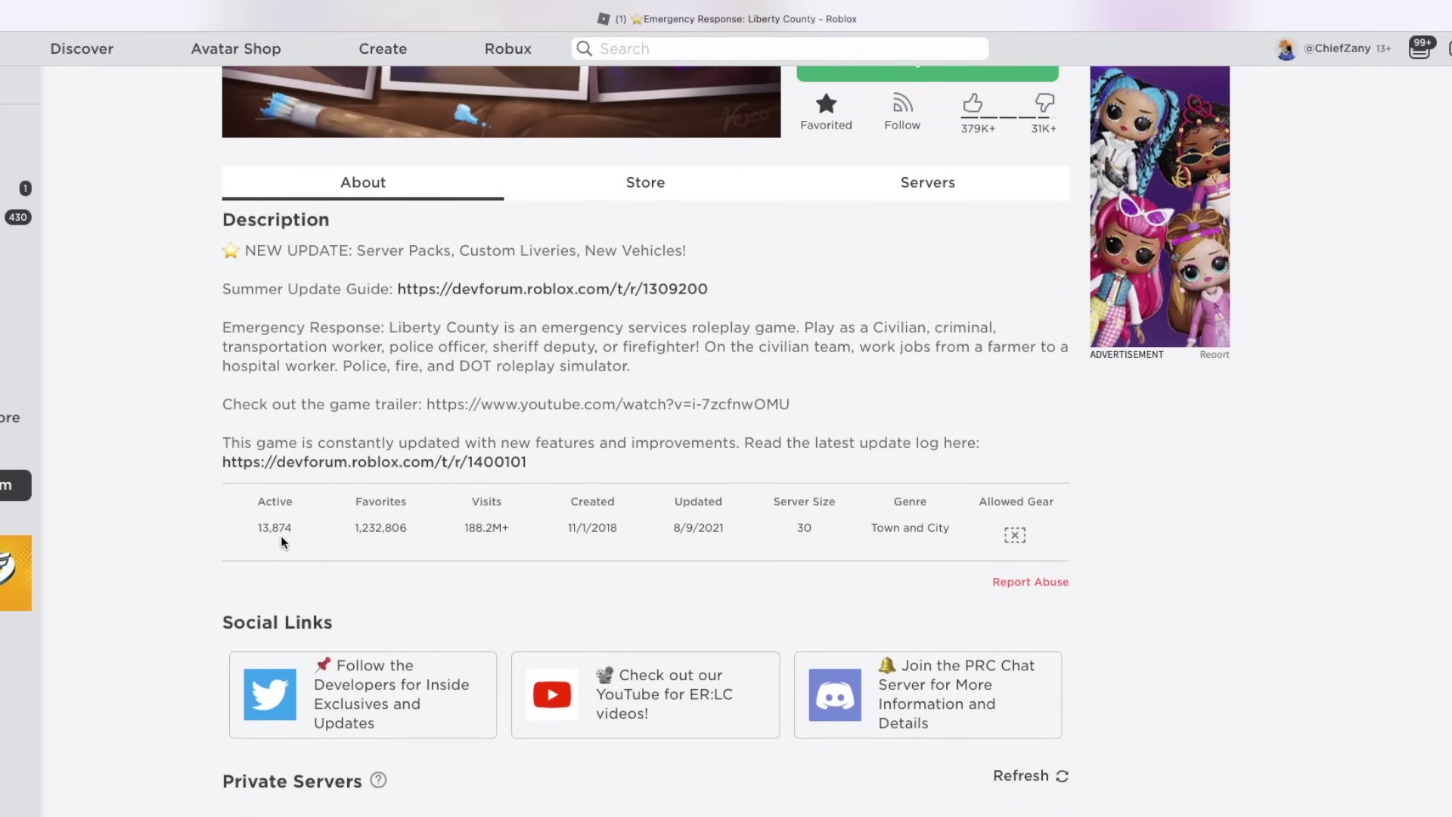
{"action": "scroll", "coordinate": [280, 535], "scroll_direction": "up", "scroll_amount": 3}
{"action": "scroll", "coordinate": [280, 536], "scroll_direction": "up", "scroll_amount": 2}
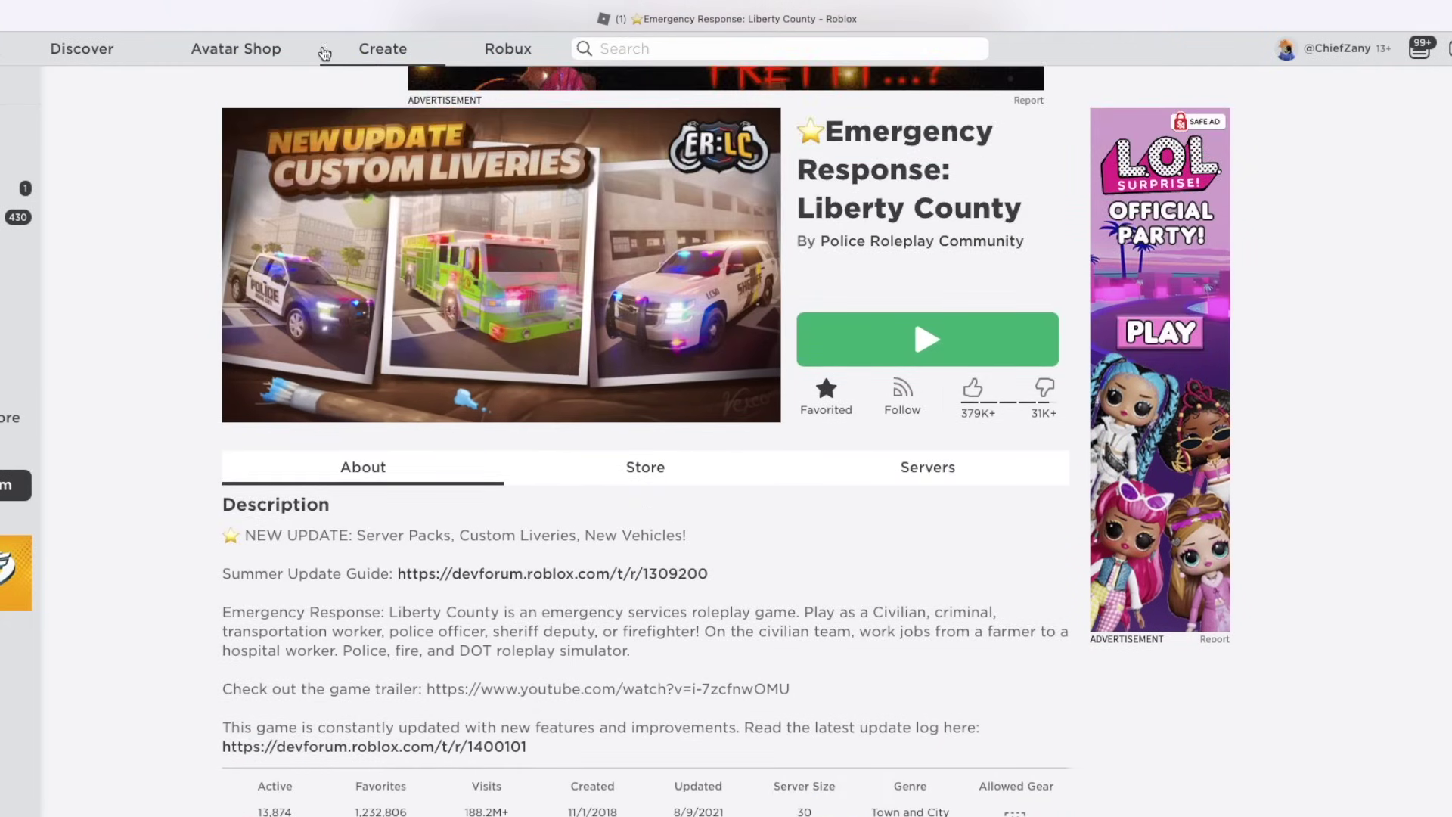
{"action": "left_click", "coordinate": [369, 53]}
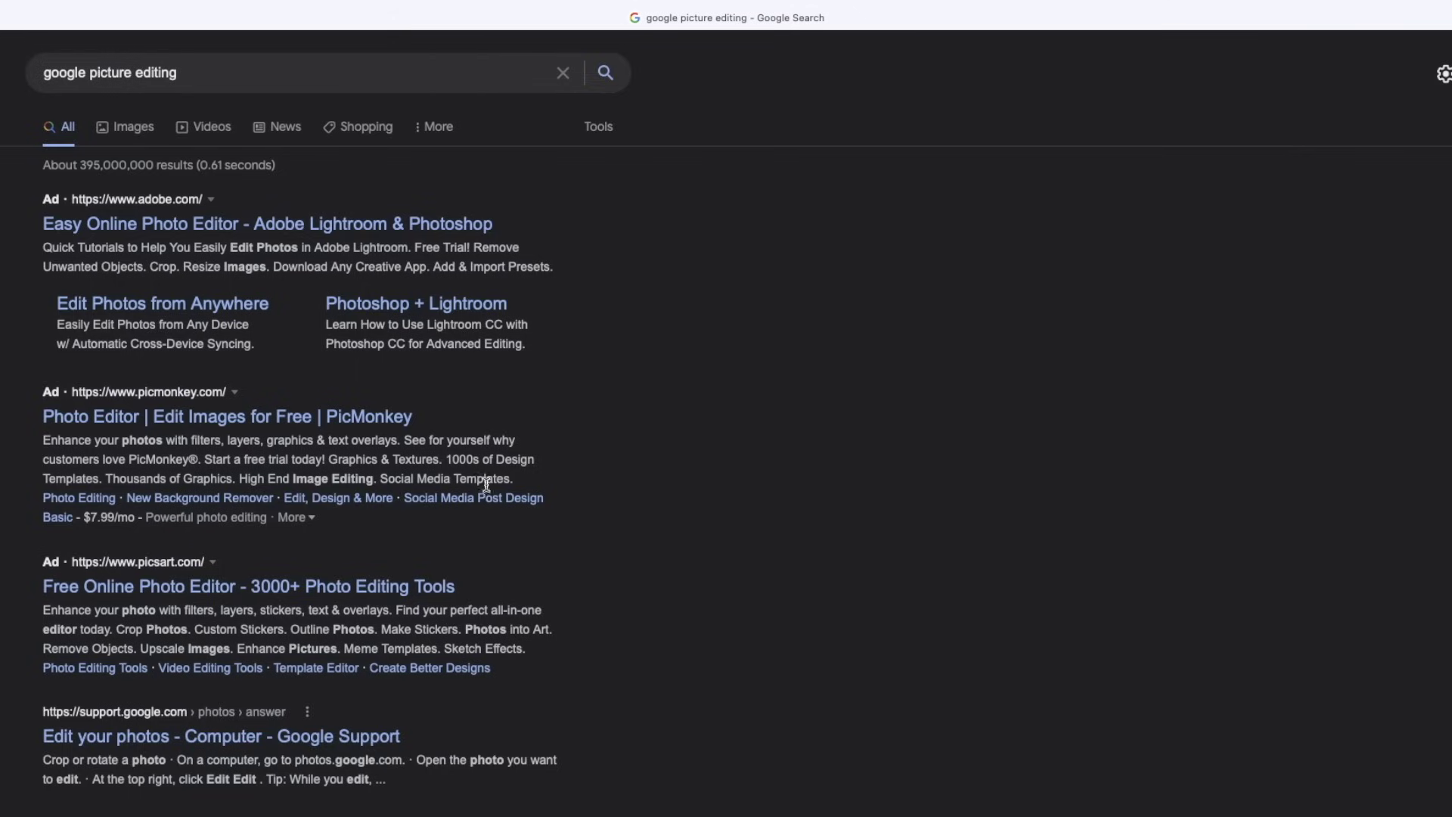
Scroll through the photo-editor results for 'google picture editing'
{"action": "scroll", "coordinate": [507, 496], "scroll_direction": "down", "scroll_amount": 3}
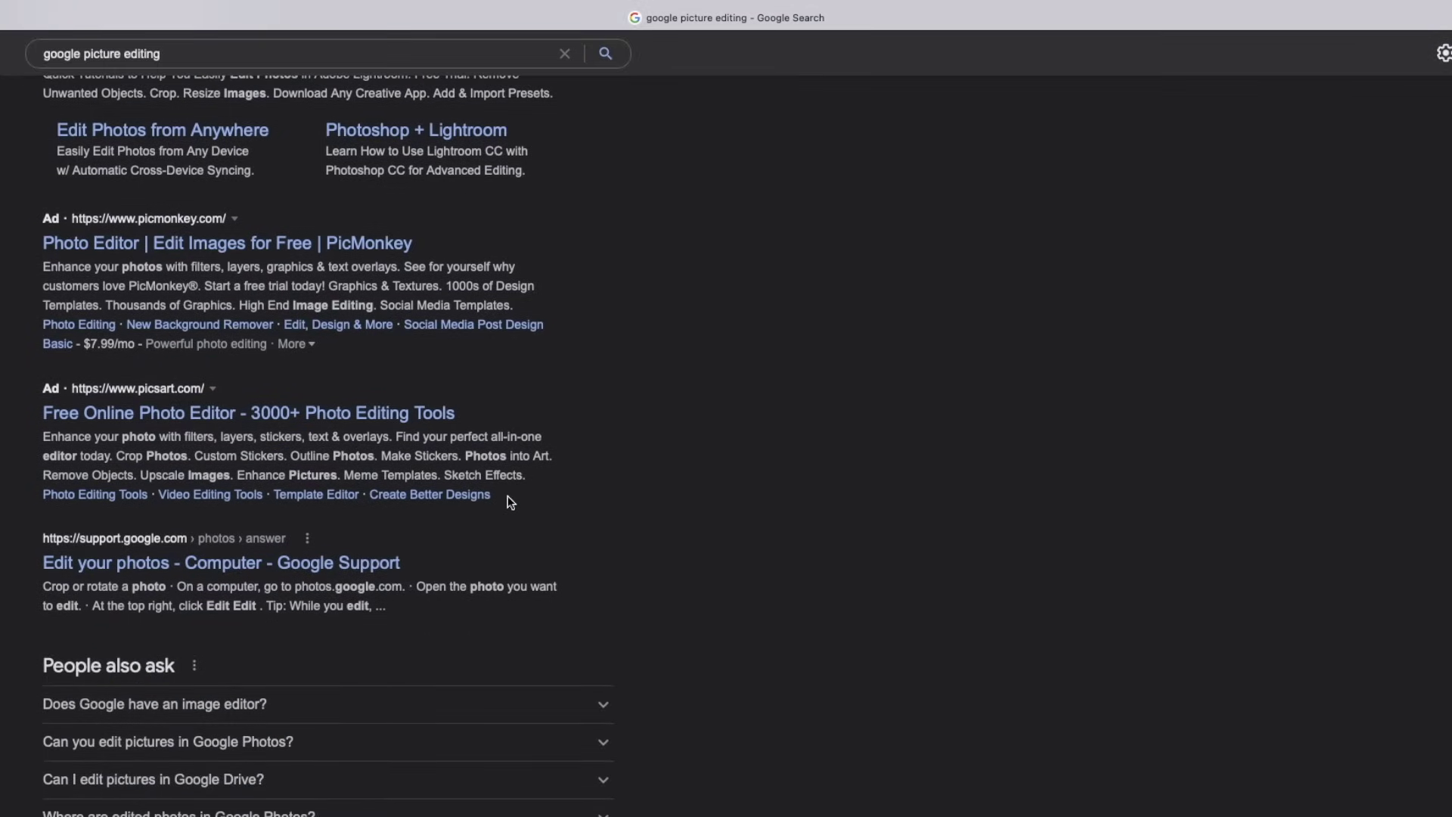
{"action": "scroll", "coordinate": [507, 496], "scroll_direction": "up", "scroll_amount": 1}
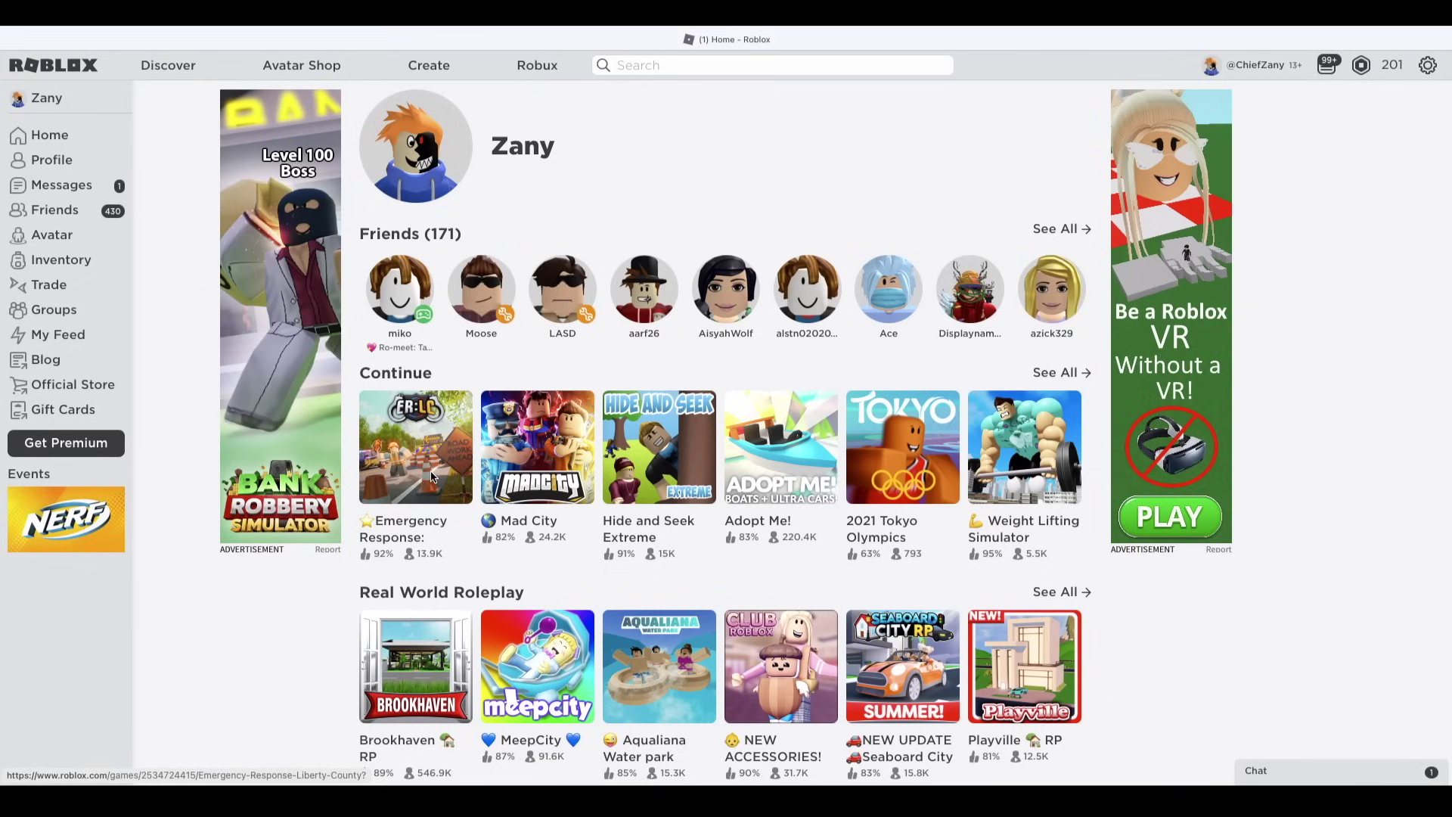
Open the ERLC game page and follow its DevForum 8/8/2021 update-log link in a new tab
{"action": "left_click", "coordinate": [432, 475]}
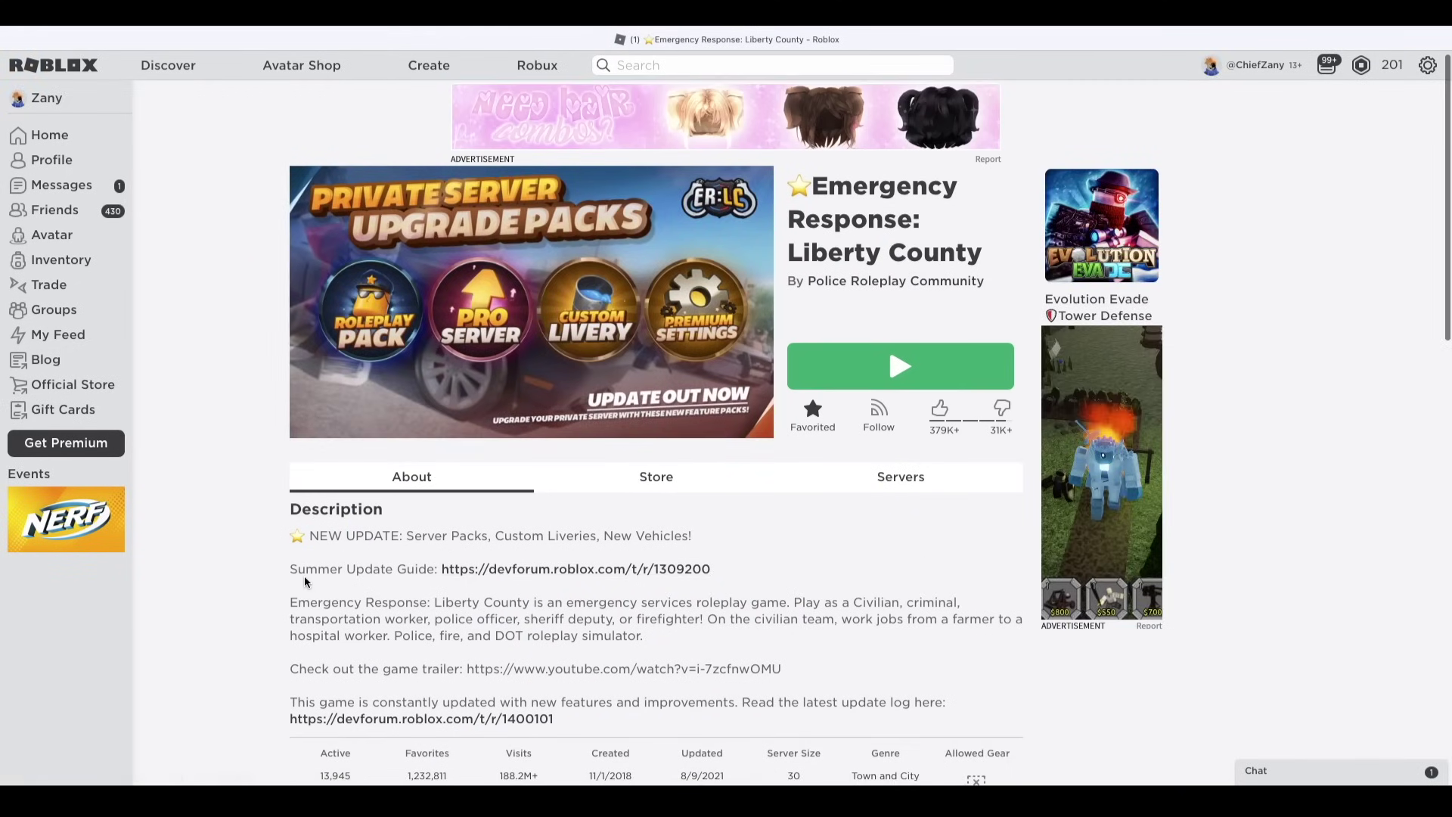
{"action": "scroll", "coordinate": [303, 579], "scroll_direction": "down", "scroll_amount": 1}
{"action": "scroll", "coordinate": [302, 581], "scroll_direction": "down", "scroll_amount": 1}
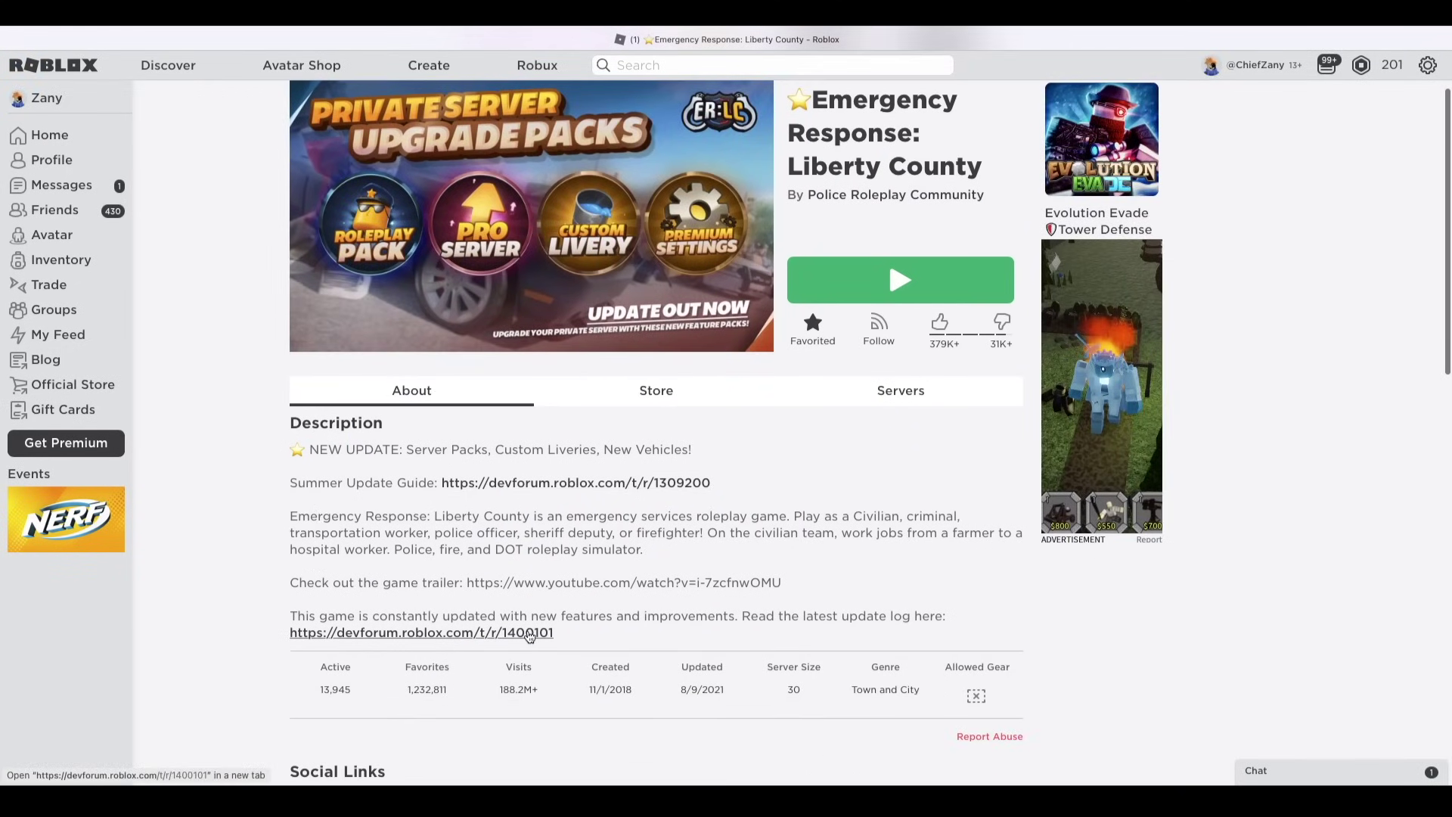
{"action": "left_click", "coordinate": [529, 634]}
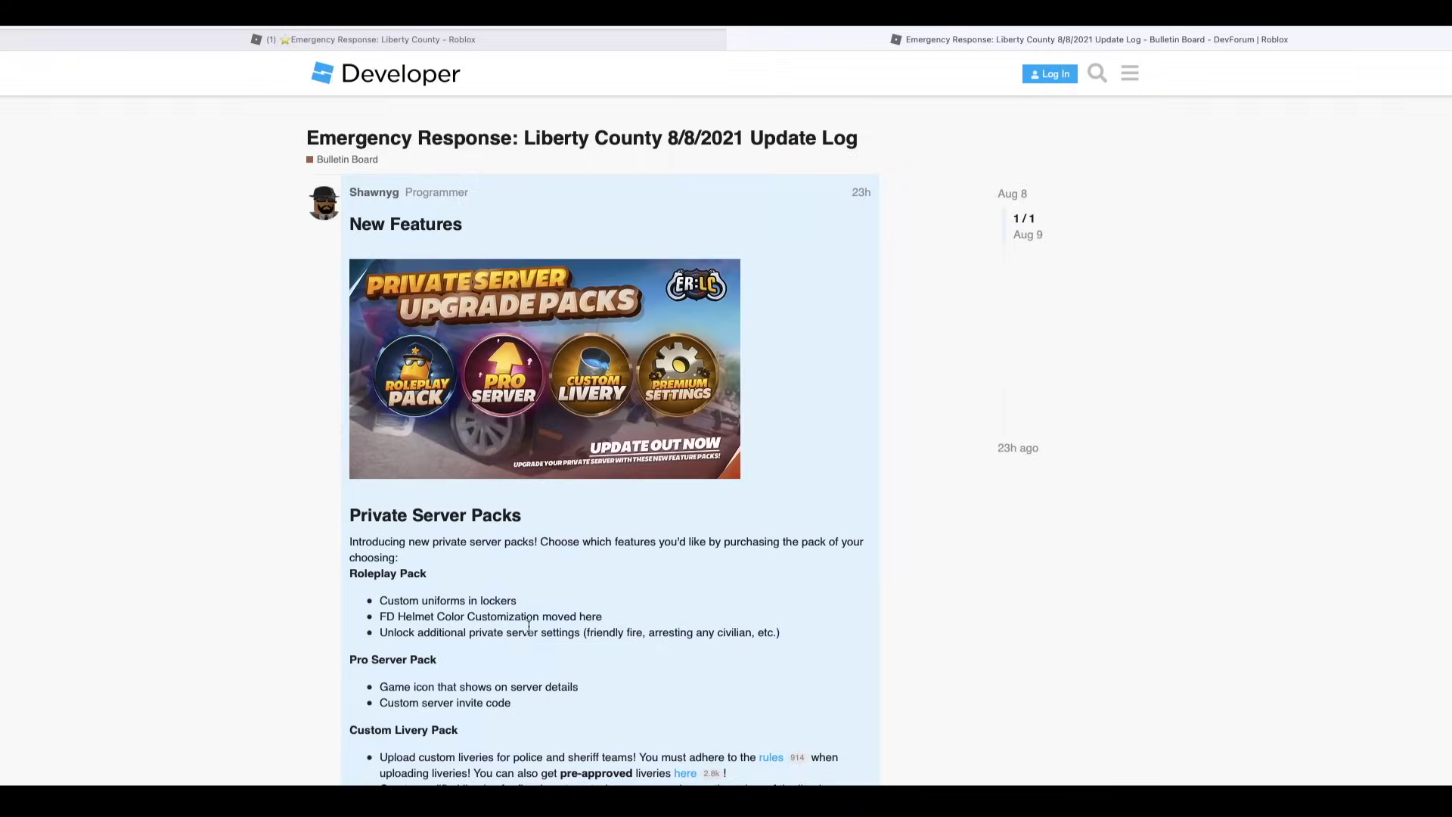
{"action": "scroll", "coordinate": [531, 630], "scroll_direction": "down", "scroll_amount": 1}
{"action": "scroll", "coordinate": [531, 630], "scroll_direction": "down", "scroll_amount": 1}
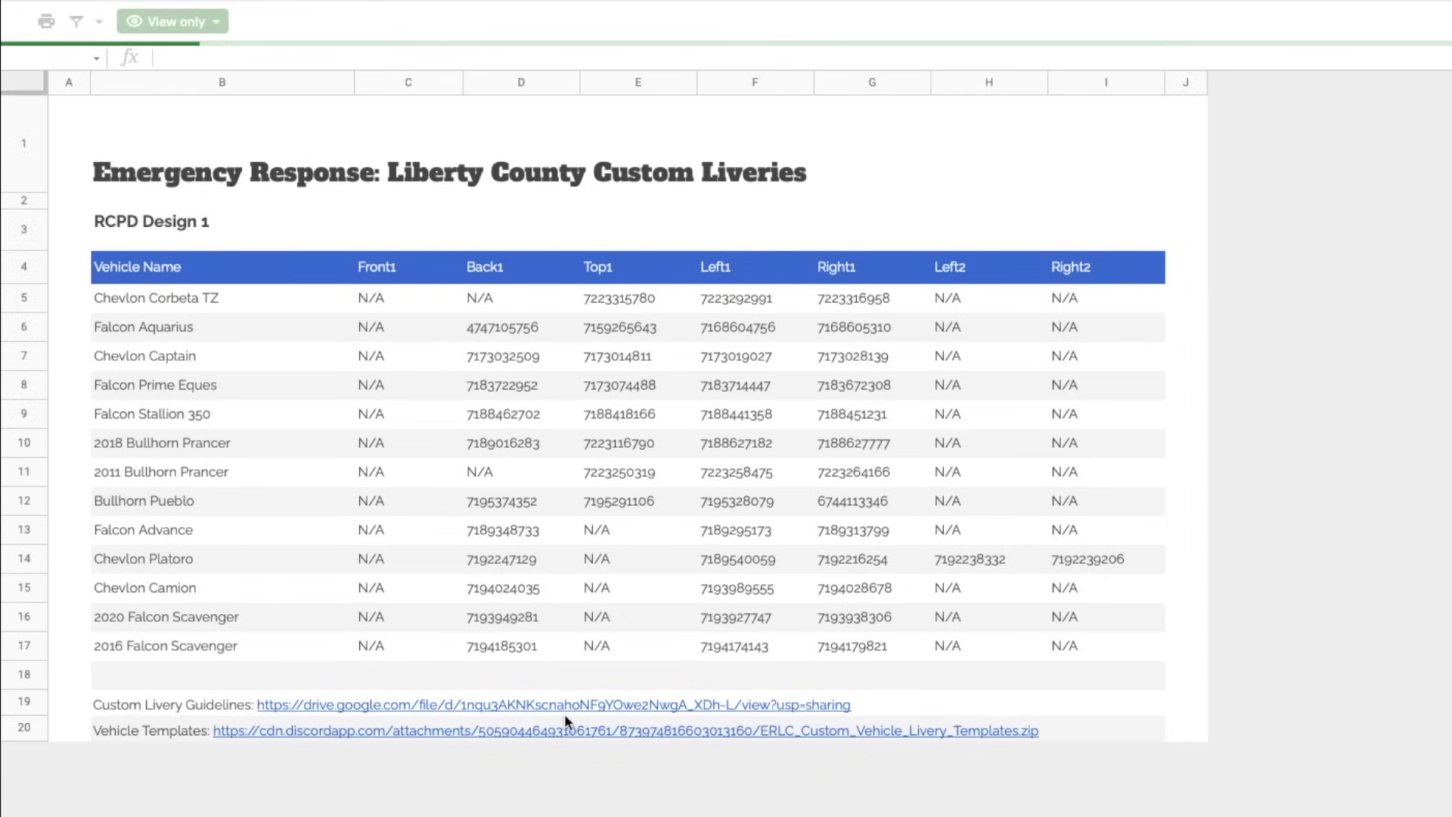
Look over the Custom Liveries sheet's texture image ID columns for each vehicle
{"action": "left_click", "coordinate": [408, 729]}
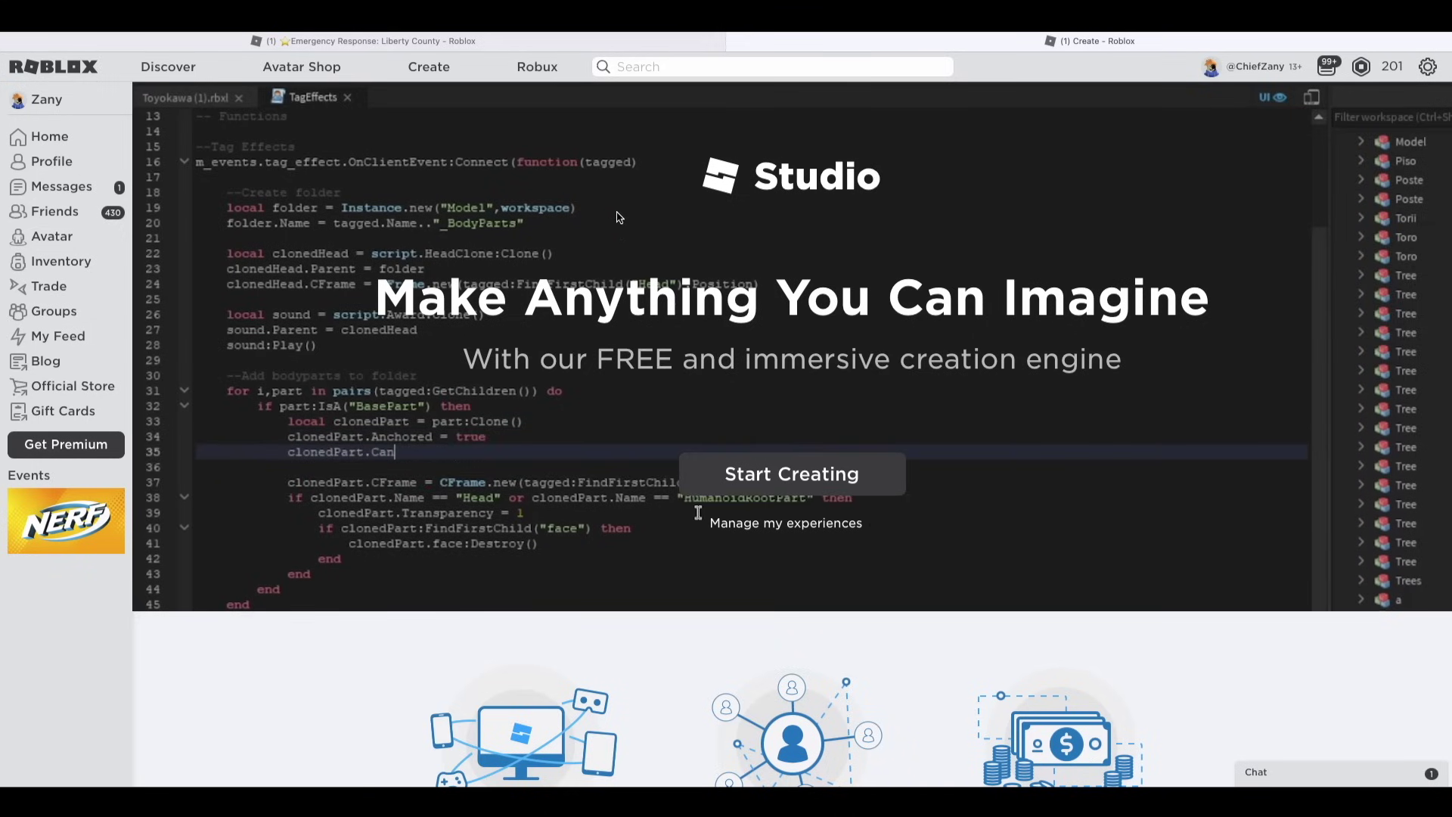
Choose Start Creating on the Create page, declining Safari's prompt to open Roblox Studio
{"action": "scroll", "coordinate": [620, 218], "scroll_direction": "down", "scroll_amount": 2}
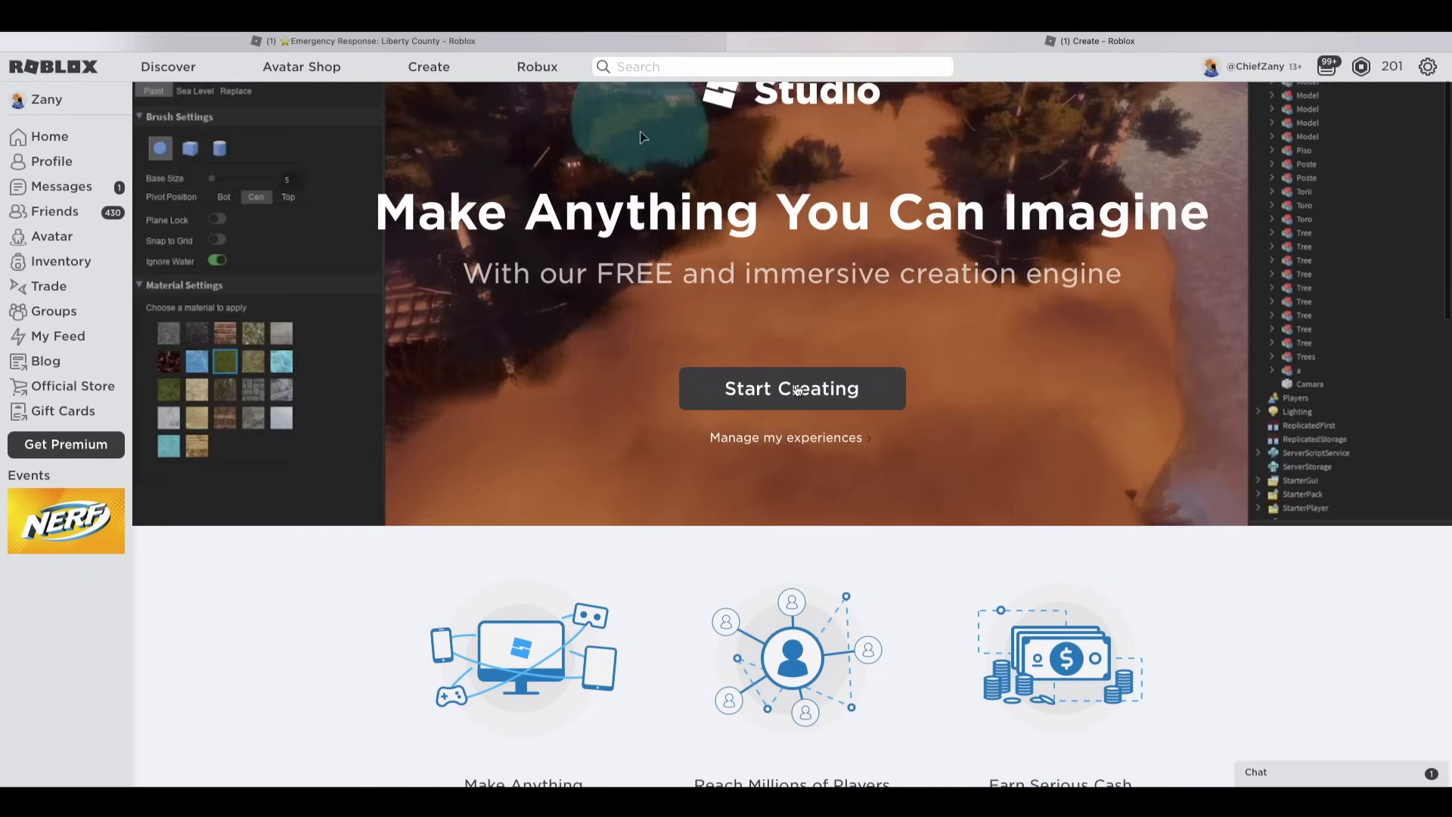
{"action": "left_click", "coordinate": [798, 392]}
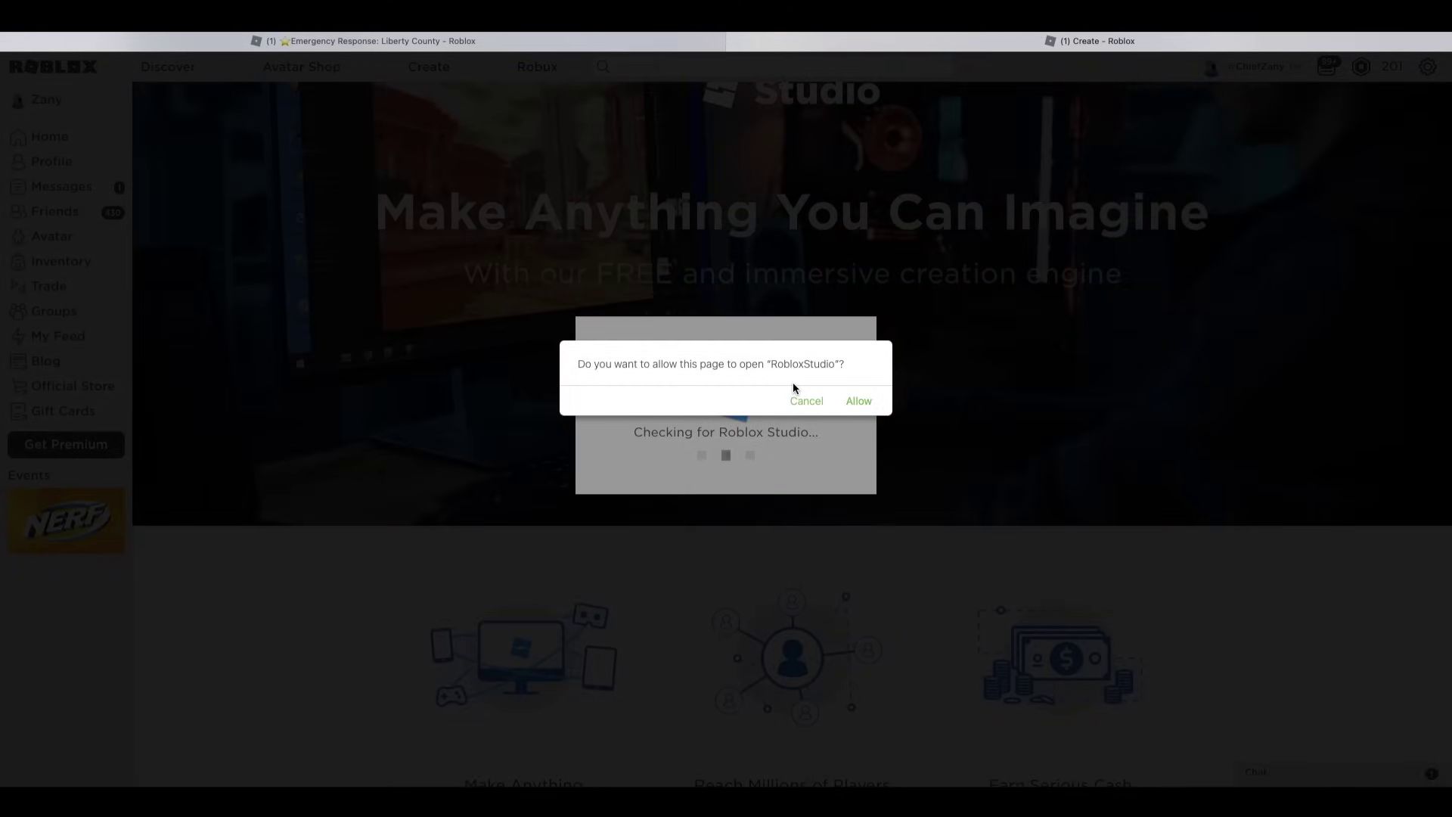
{"action": "left_click", "coordinate": [807, 401]}
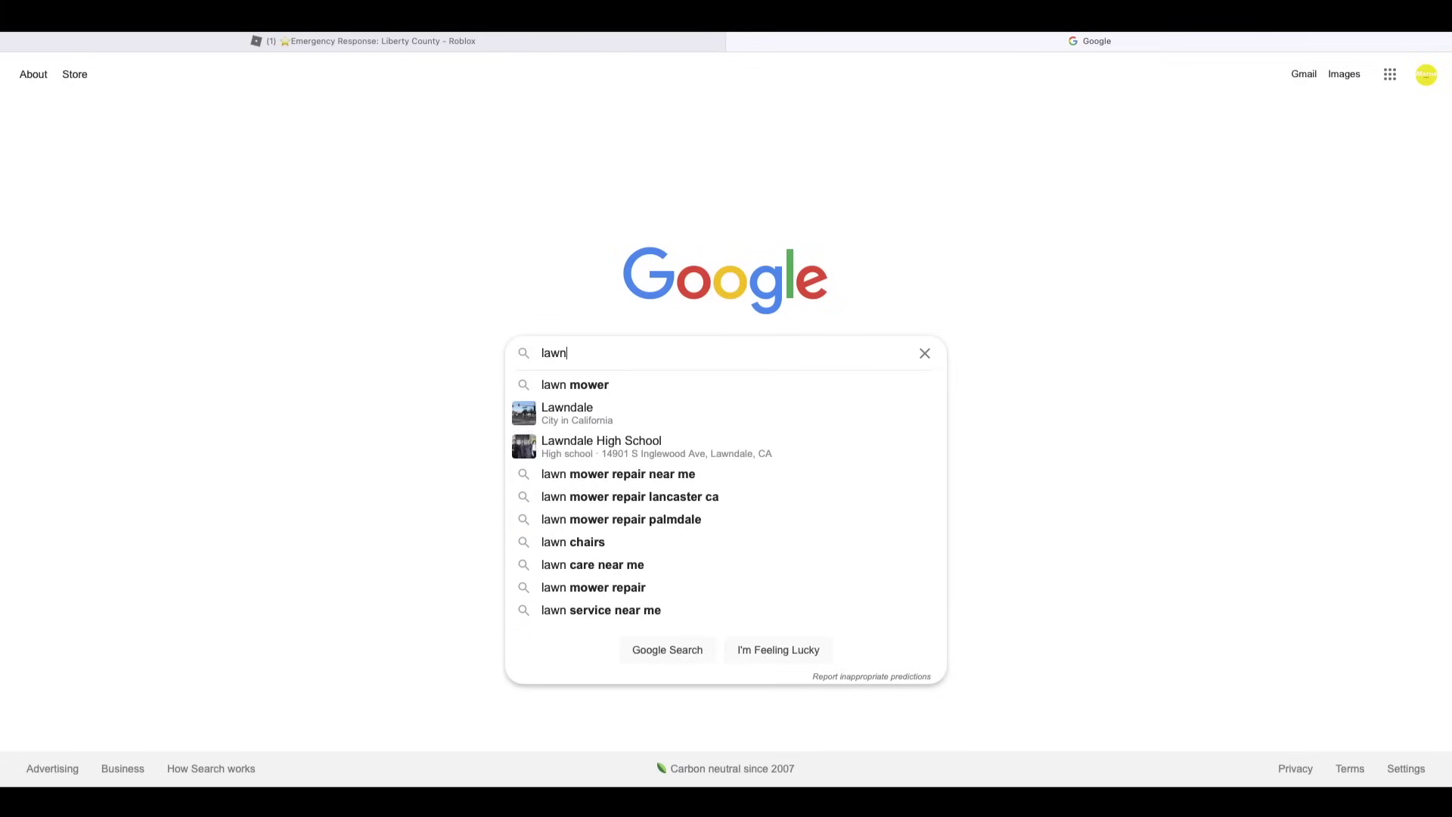
Search Google for 'law enforcement png' and show the image results
{"action": "type", "text": "en"}
{"action": "key", "text": "BackSpace"}
{"action": "key", "text": "BackSpace"}
{"action": "key", "text": "BackSpace"}
{"action": "key", "text": "BackSpace"}
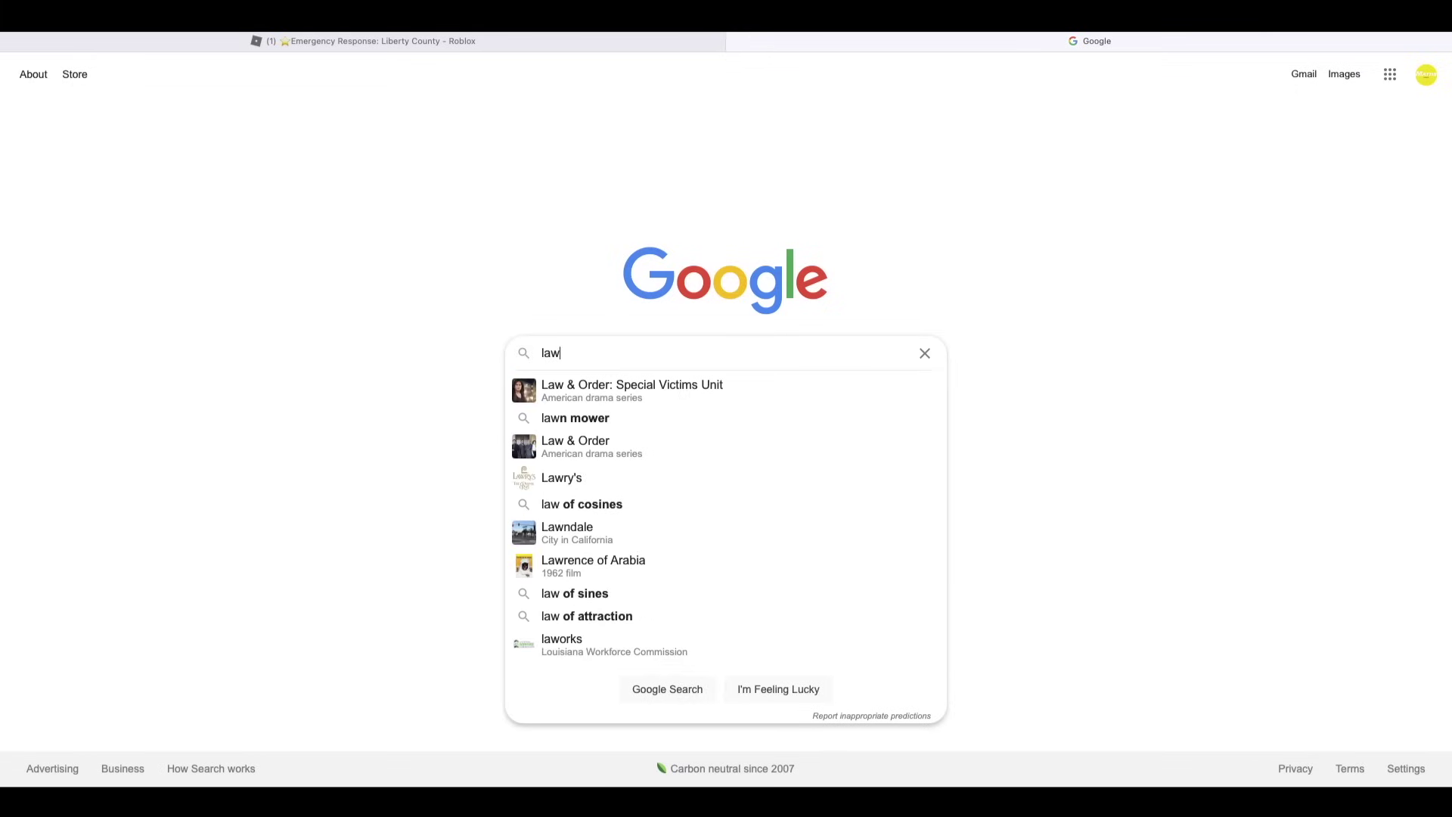
{"action": "type", "text": "enforcemen"}
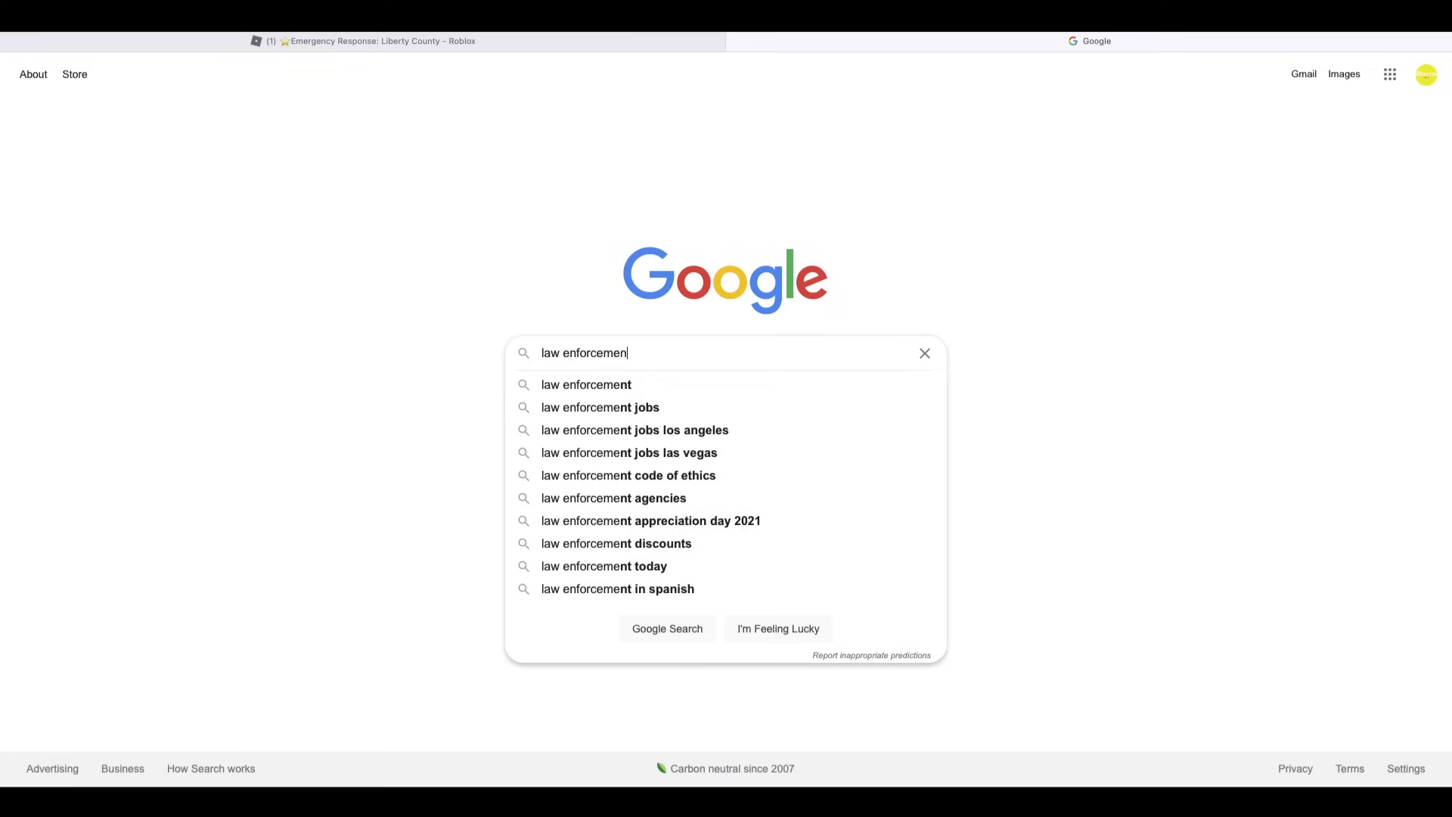
{"action": "type", "text": "t png"}
{"action": "key", "text": "Return"}
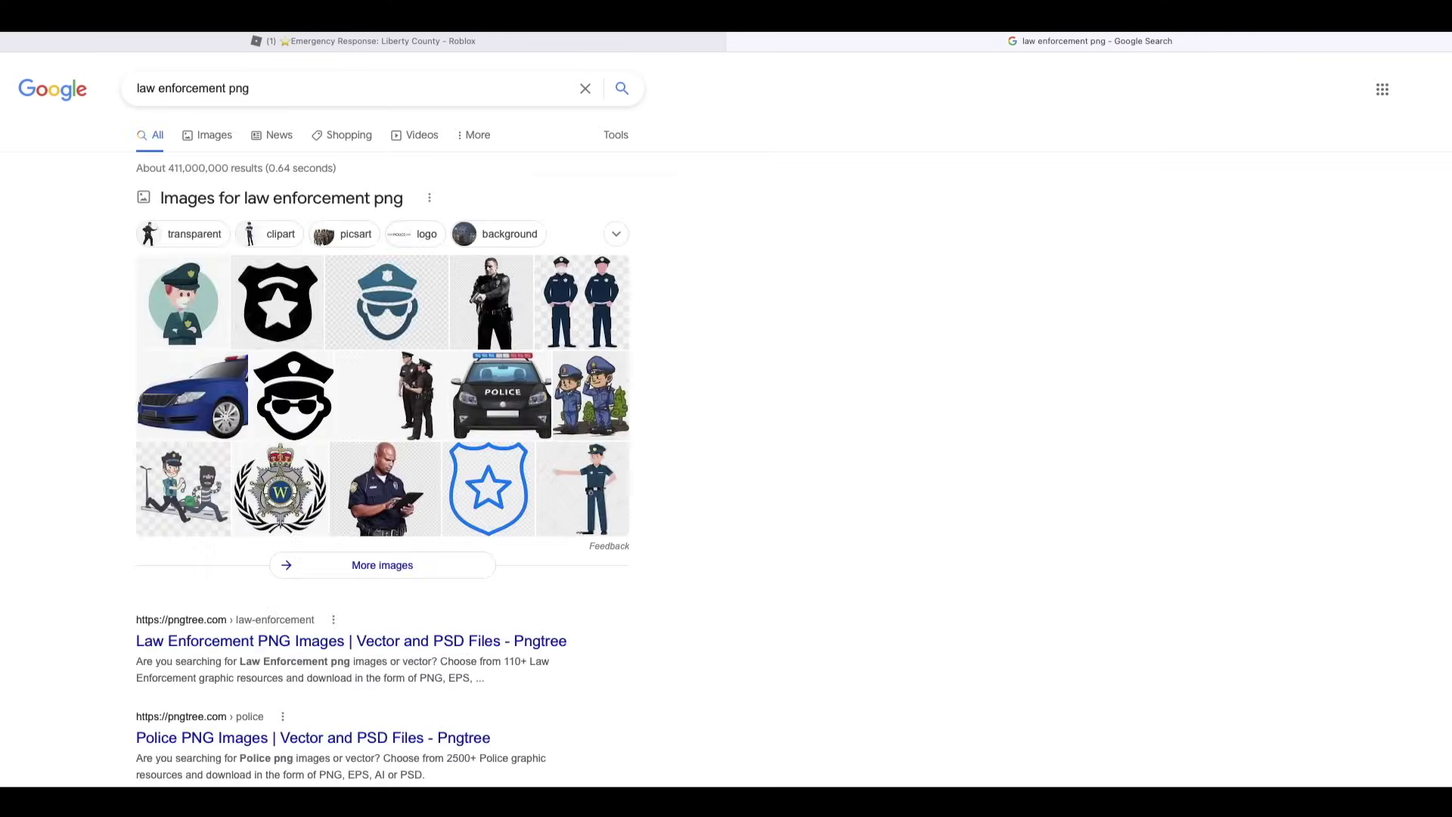
{"action": "left_click", "coordinate": [204, 136]}
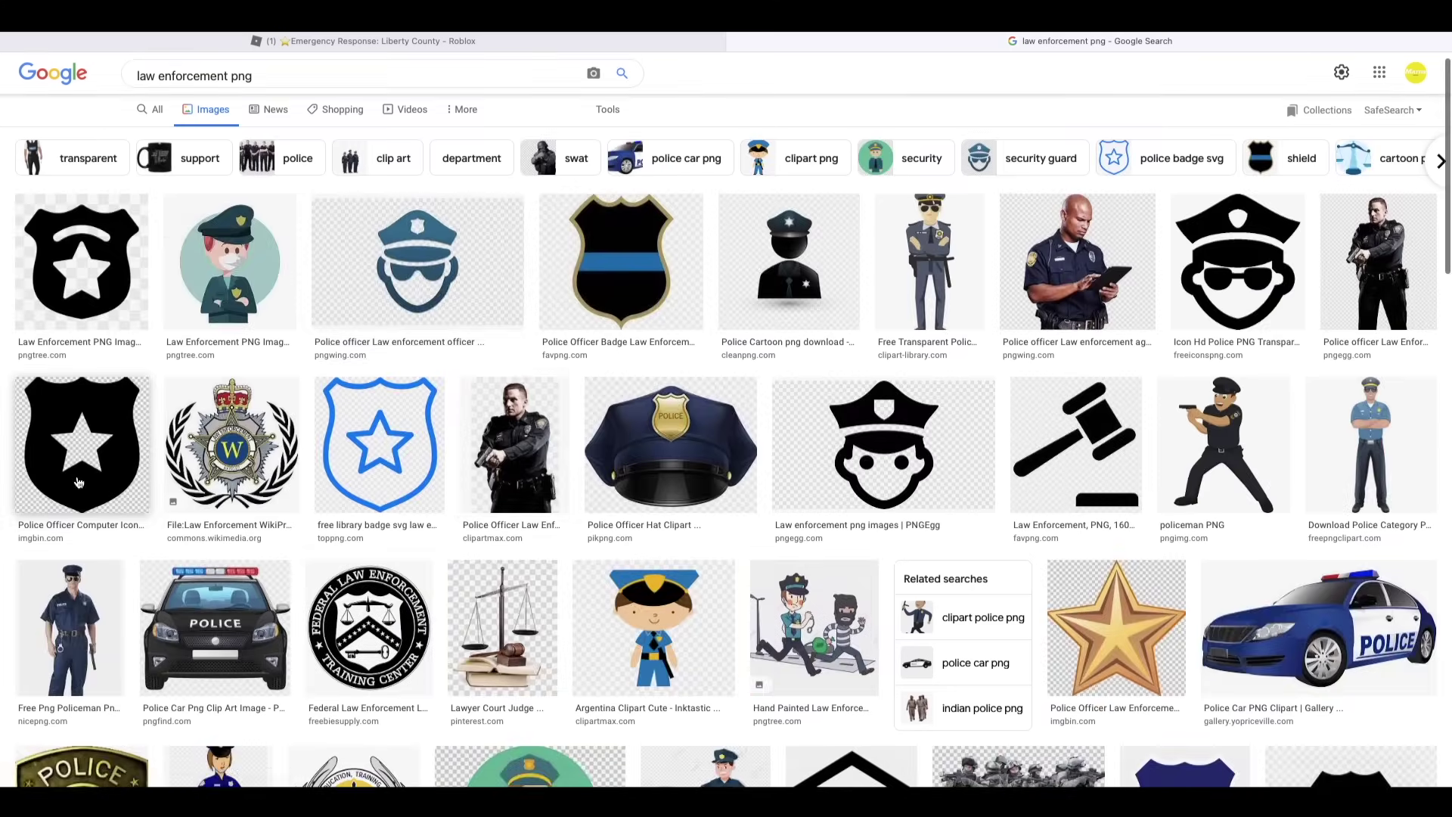
Preview the black star, gold star and POLICE crest badge images
{"action": "left_click", "coordinate": [78, 482]}
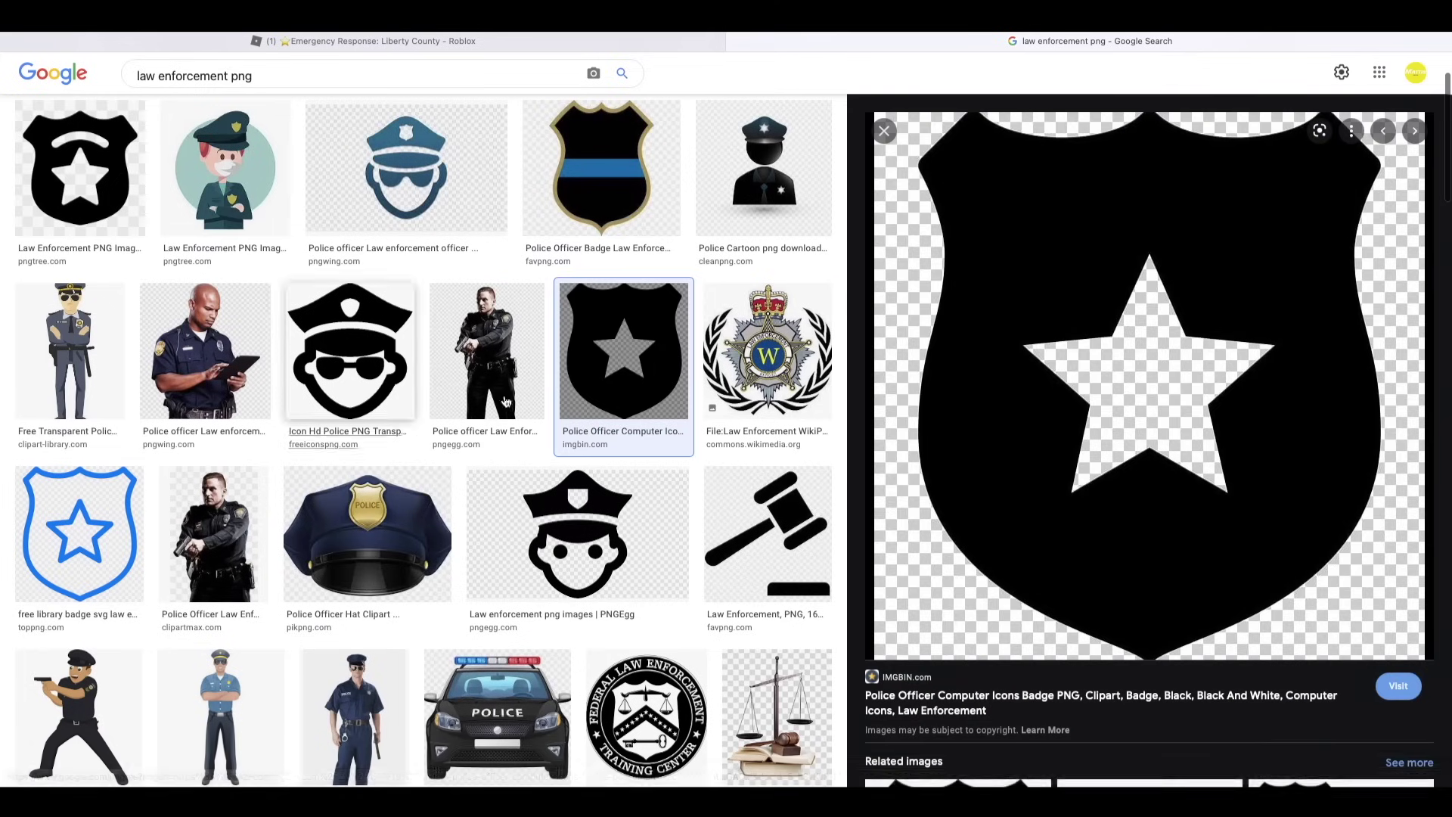
{"action": "left_click", "coordinate": [567, 378]}
{"action": "scroll", "coordinate": [1023, 459], "scroll_direction": "down", "scroll_amount": 1}
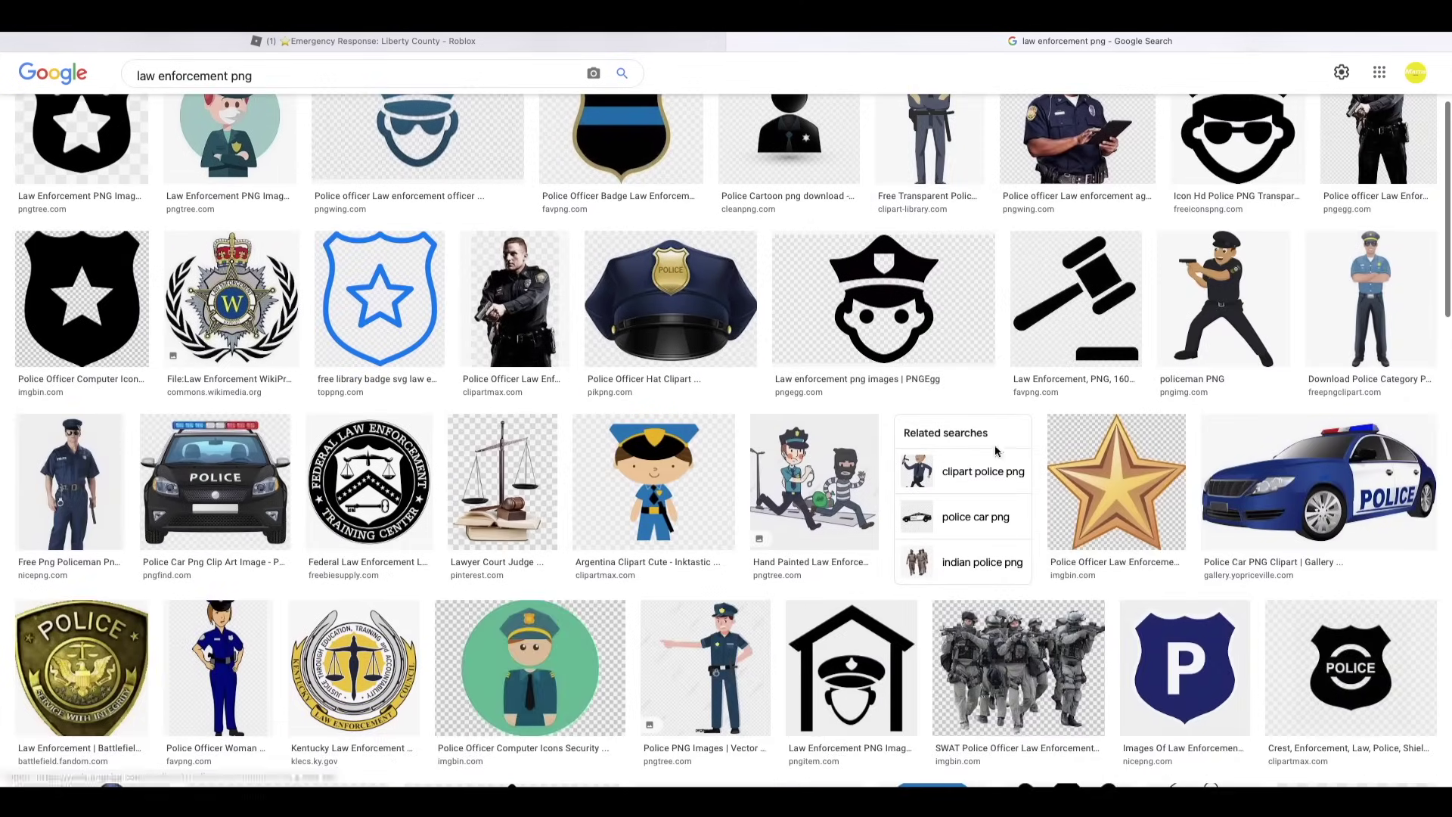
{"action": "left_click", "coordinate": [1081, 469]}
{"action": "left_click", "coordinate": [1352, 132]}
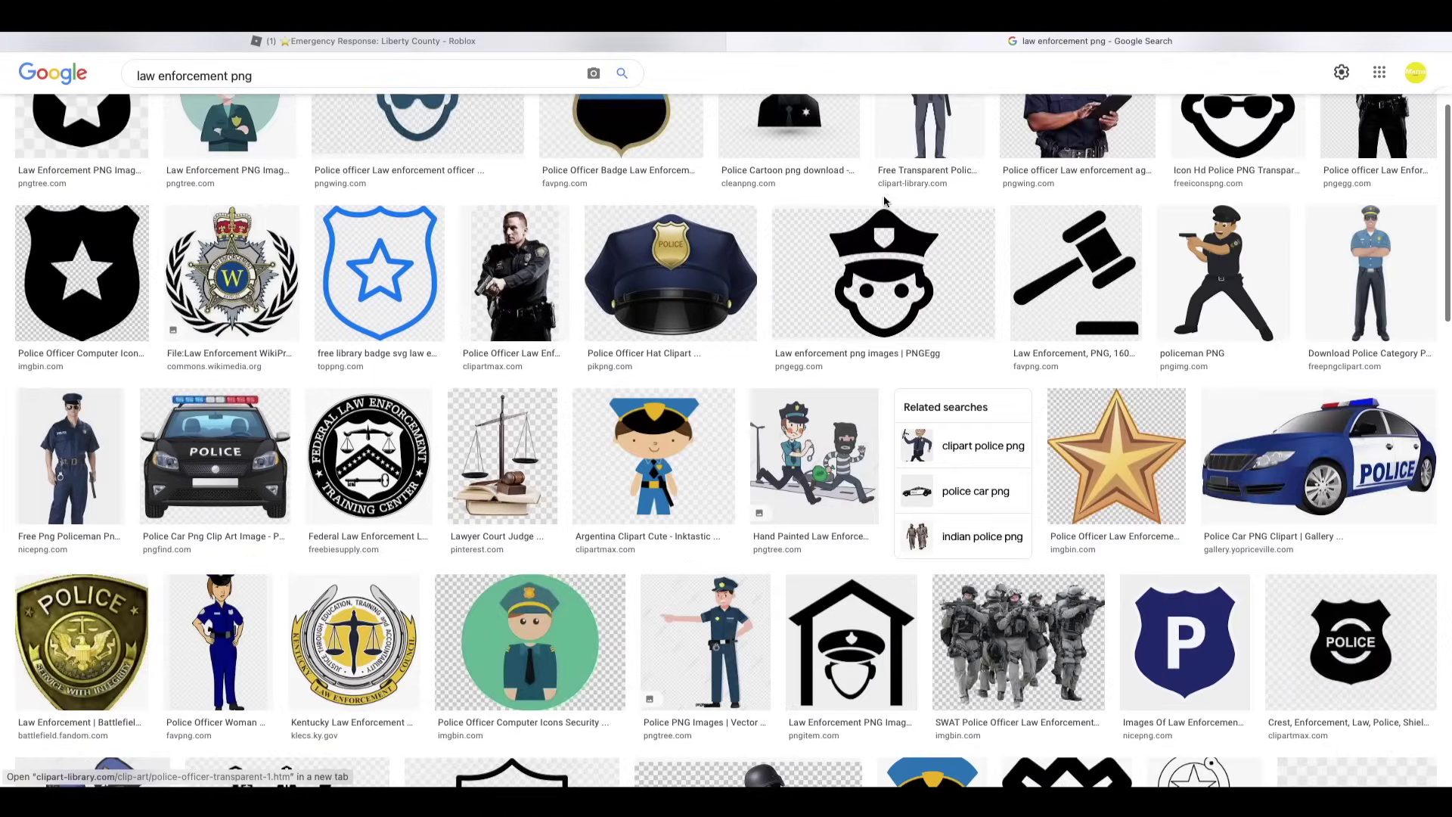
{"action": "scroll", "coordinate": [1300, 492], "scroll_direction": "down", "scroll_amount": 2}
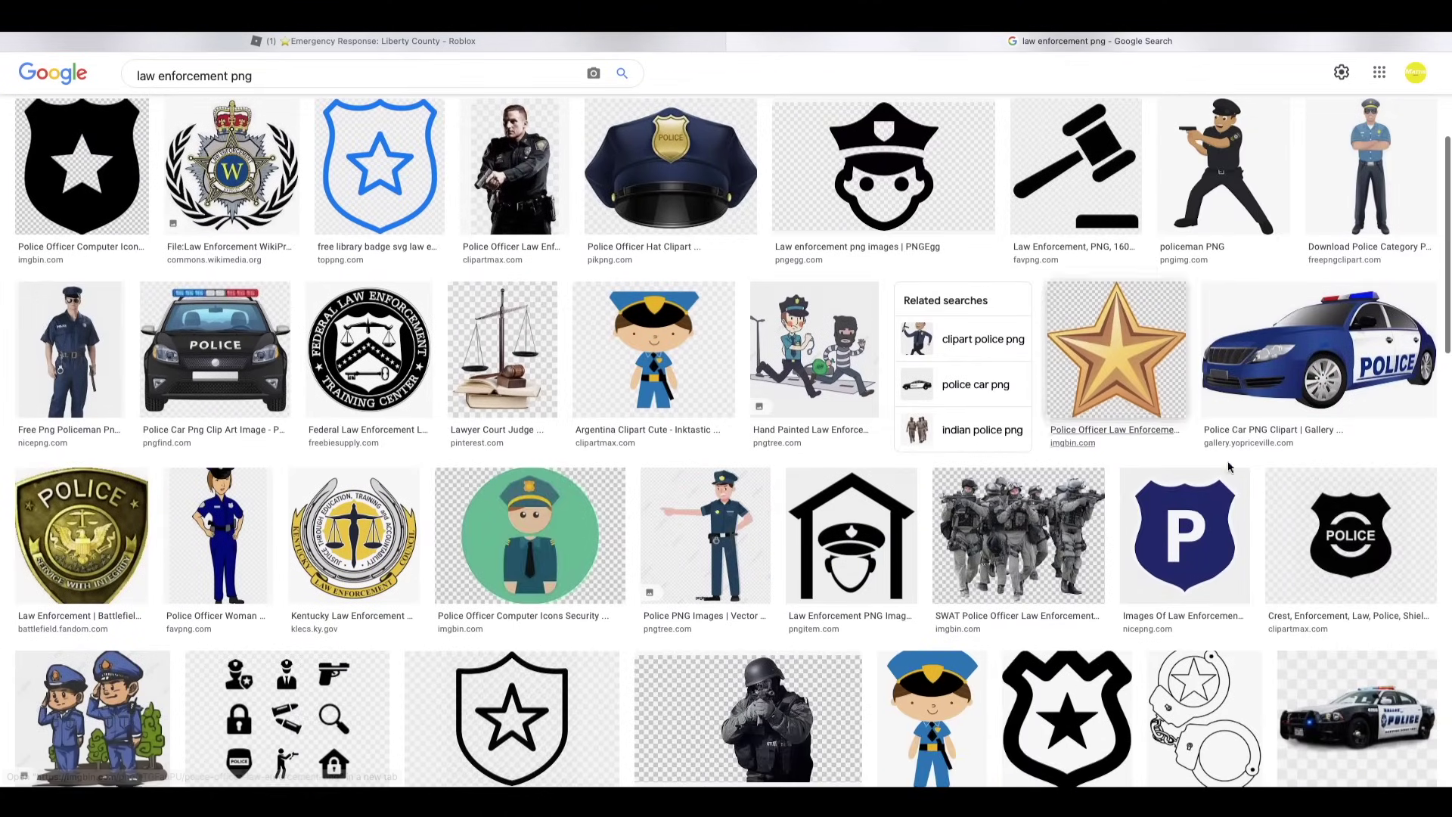
{"action": "left_click", "coordinate": [1299, 492]}
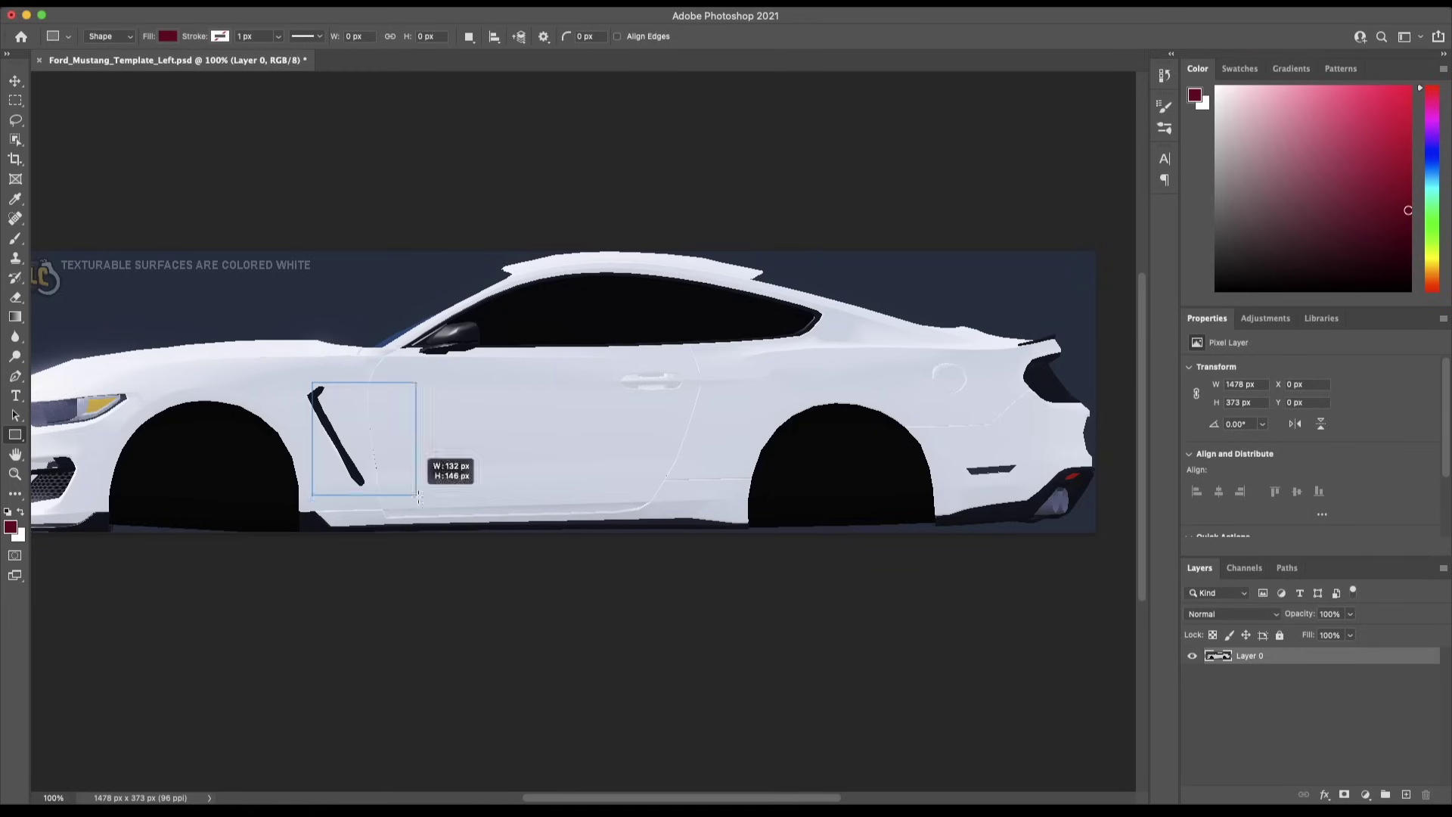
Draw the maroon band across the lower body and erase its left end along the side vent
{"action": "left_click_drag", "start_coordinate": [314, 379], "coordinate": [1096, 490]}
{"action": "key", "text": "e"}
{"action": "left_click_drag", "start_coordinate": [344, 378], "coordinate": [356, 488]}
{"action": "key", "text": "F5"}
{"action": "key", "text": "F5"}
{"action": "scroll", "coordinate": [525, 360], "scroll_direction": "left", "scroll_amount": 5}
{"action": "scroll", "coordinate": [525, 360], "scroll_direction": "up", "scroll_amount": 2}
{"action": "left_click_drag", "start_coordinate": [556, 454], "coordinate": [588, 546]}
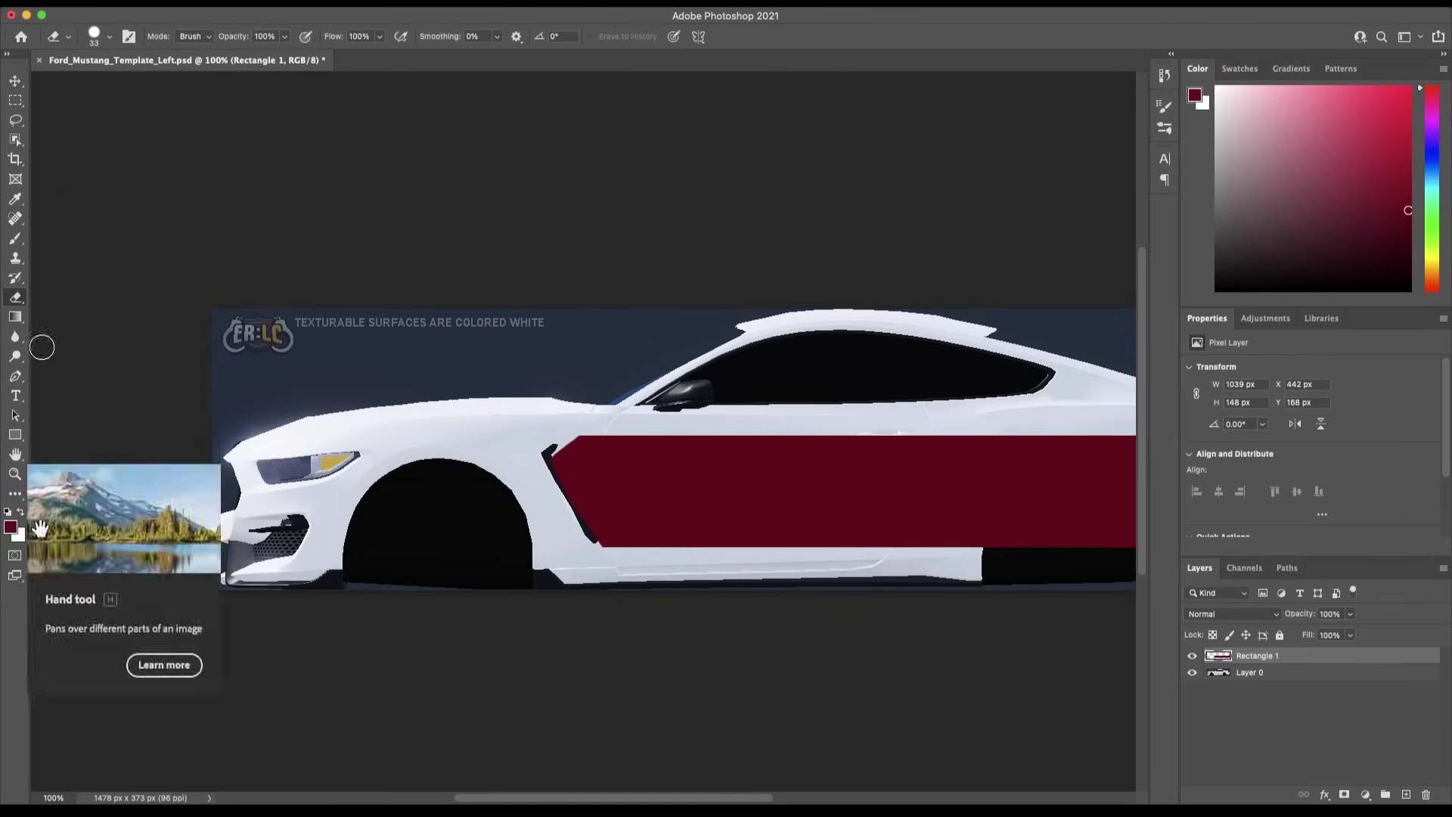
Erase the red along the panel's top edge under the vent and over the rear wheel
{"action": "left_click", "coordinate": [15, 238]}
{"action": "left_click", "coordinate": [94, 36]}
{"action": "key", "text": "e"}
{"action": "scroll", "coordinate": [495, 503], "scroll_direction": "right", "scroll_amount": 4}
{"action": "scroll", "coordinate": [594, 237], "scroll_direction": "up", "scroll_amount": 6}
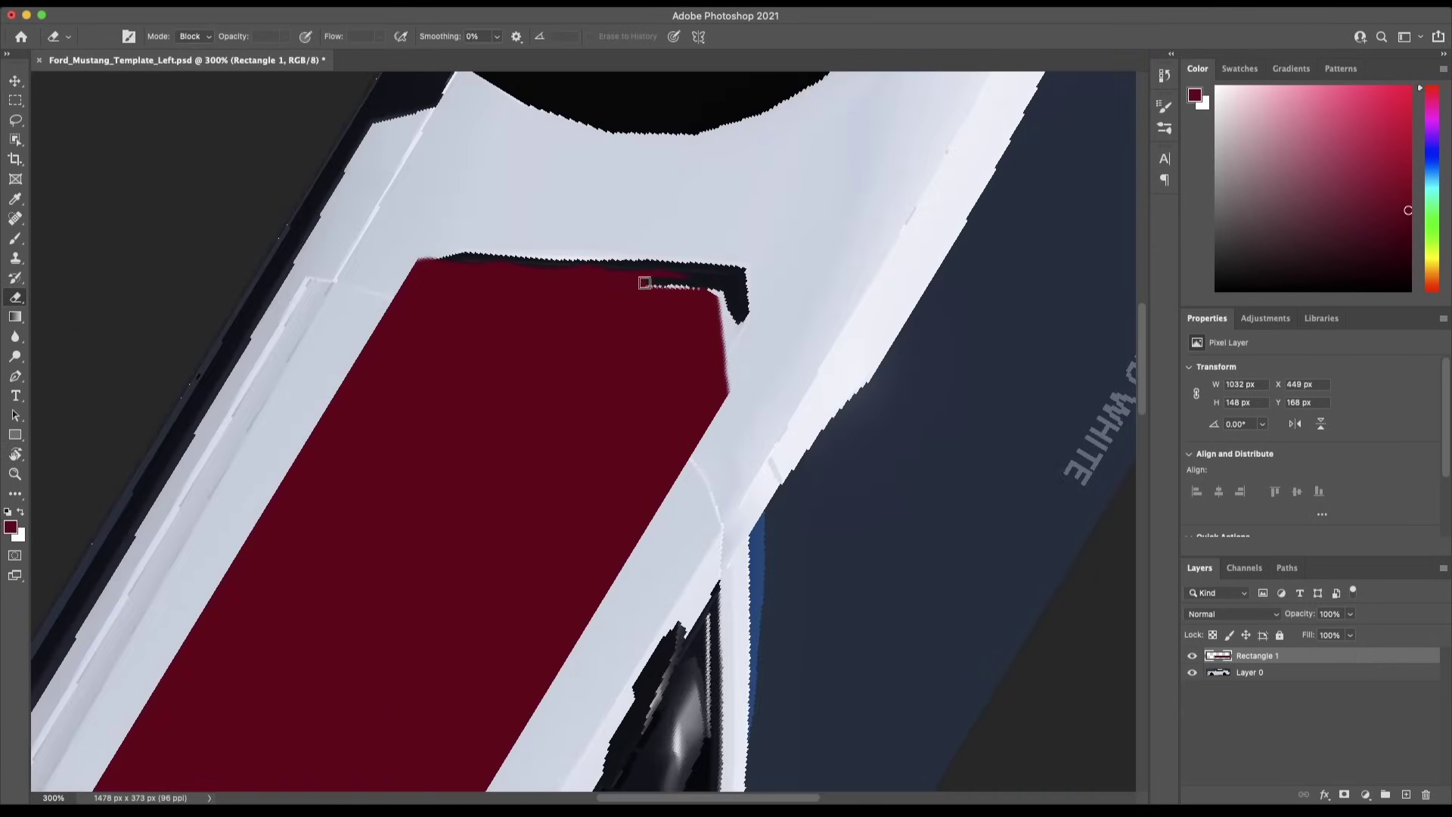
{"action": "left_click_drag", "start_coordinate": [645, 282], "coordinate": [401, 293]}
{"action": "key", "text": "ctrl+0"}
{"action": "key", "text": "ctrl+plus"}
{"action": "key", "text": "ctrl+plus"}
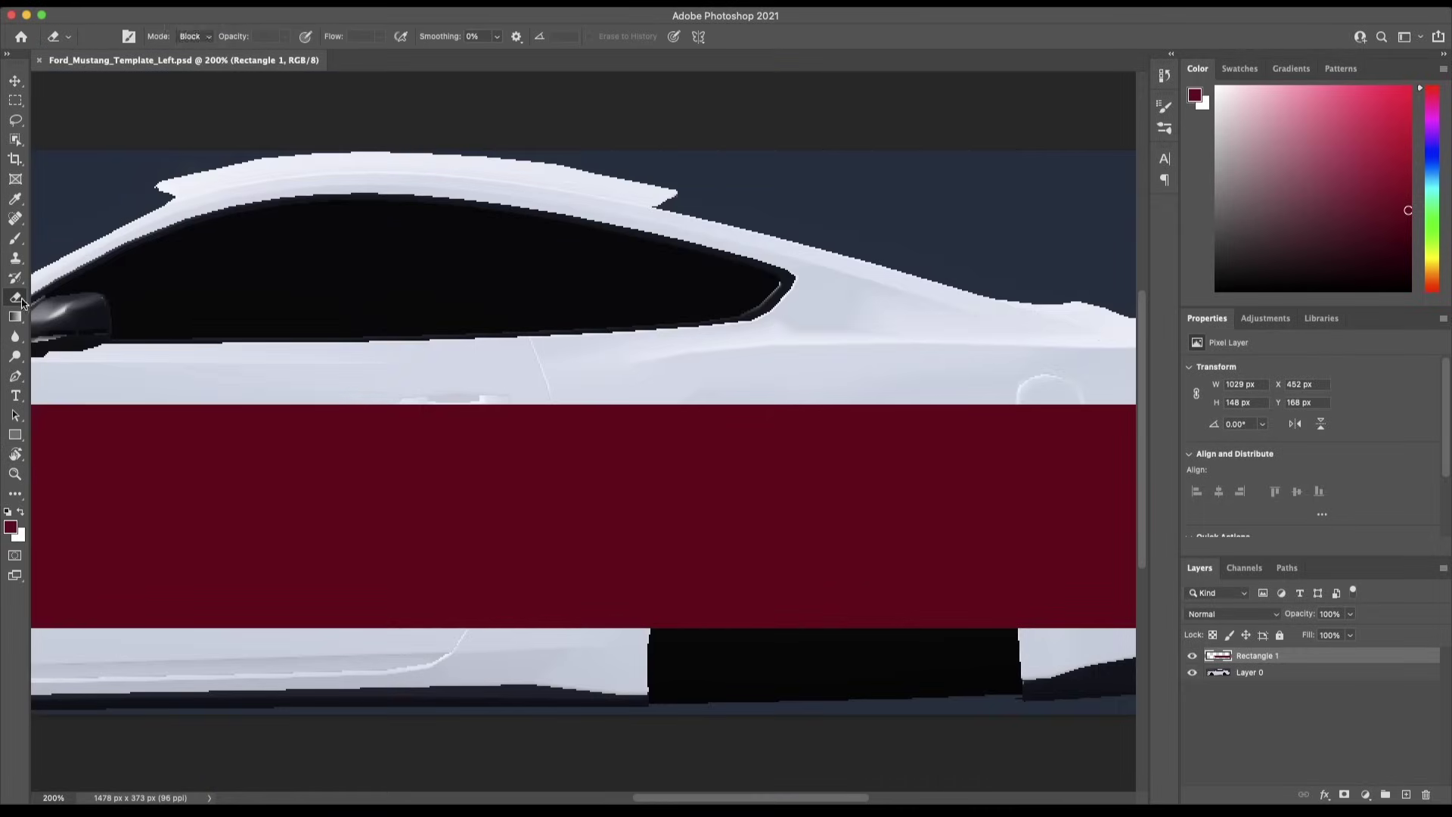
{"action": "mouse_move", "coordinate": [726, 552]}
{"action": "left_mouse_down"}
{"action": "mouse_move", "coordinate": [784, 616]}
{"action": "mouse_move", "coordinate": [845, 598]}
{"action": "mouse_move", "coordinate": [787, 560]}
{"action": "left_mouse_up"}
Touch up the wheel arch with the Brush
{"action": "key", "text": "b"}
{"action": "left_click", "coordinate": [109, 36]}
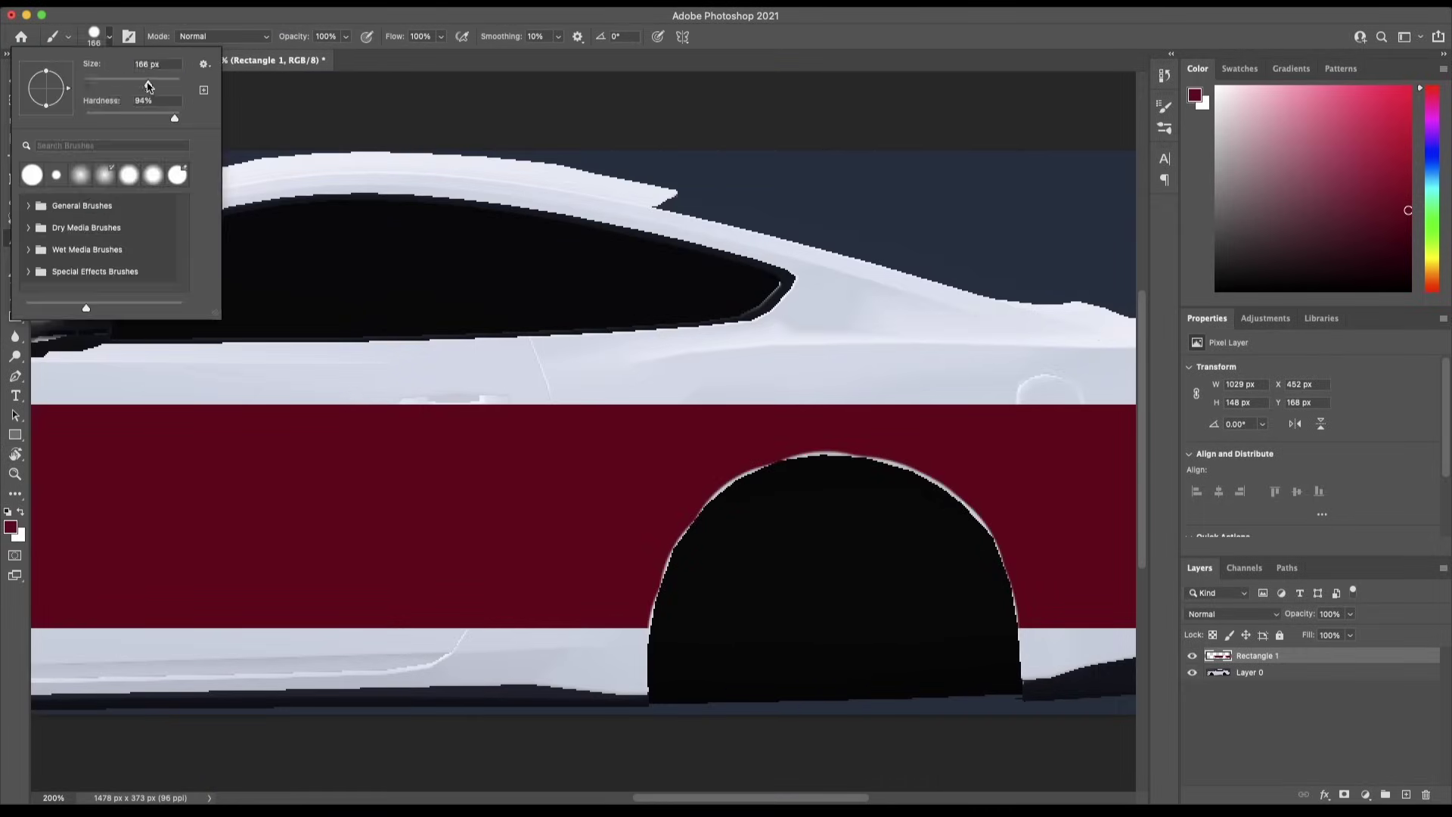
{"action": "key", "text": "ctrl+plus"}
{"action": "scroll", "coordinate": [1011, 367], "scroll_direction": "right", "scroll_amount": 3}
{"action": "key", "text": "ctrl+minus"}
{"action": "key", "text": "ctrl+0"}
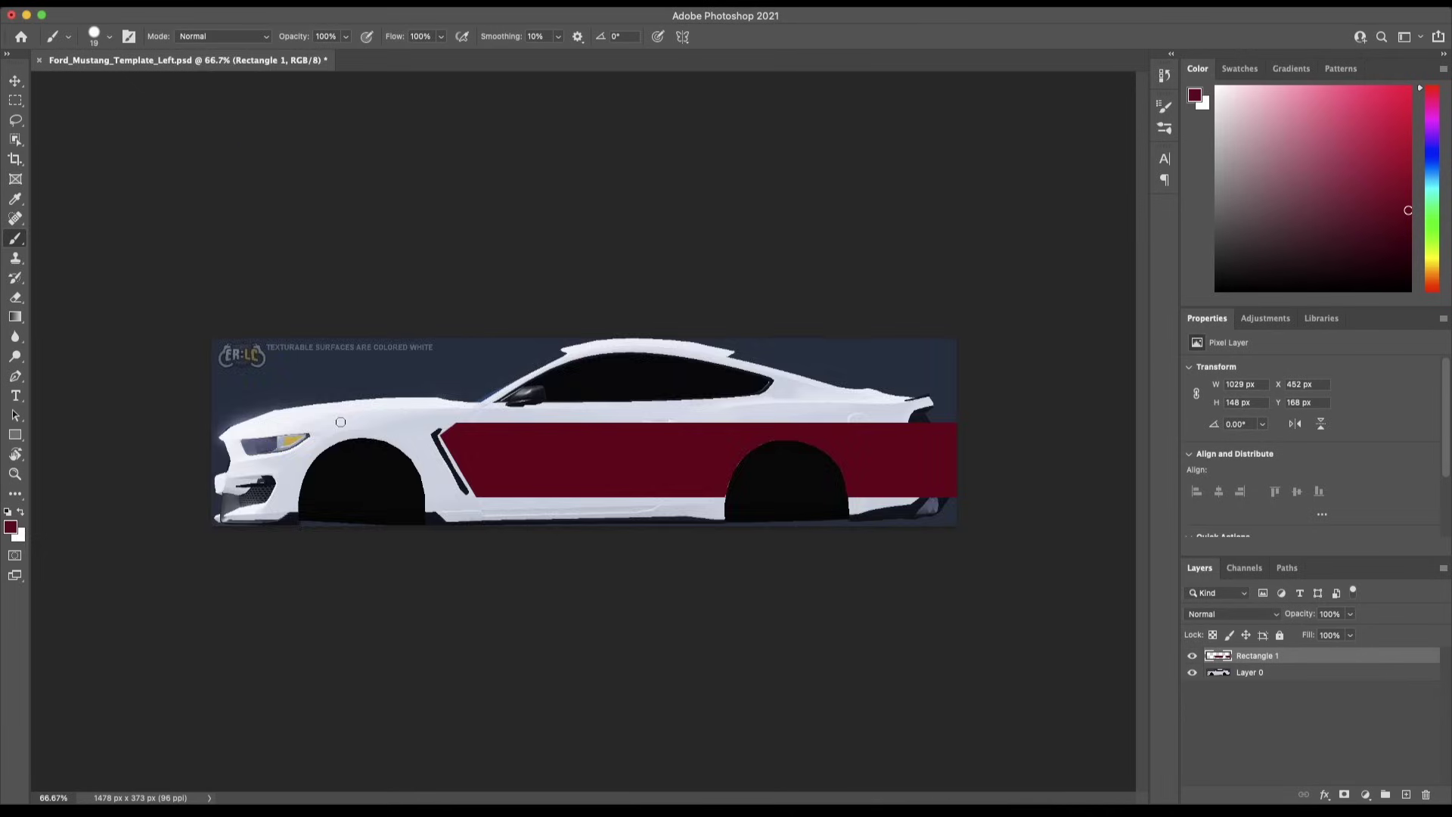
Erase red along the rear edge and over the fuel cap, then repaint the rear edge
{"action": "key", "text": "e"}
{"action": "key", "text": "ctrl+plus"}
{"action": "key", "text": "ctrl+plus"}
{"action": "scroll", "coordinate": [454, 324], "scroll_direction": "right", "scroll_amount": 5}
{"action": "left_click_drag", "start_coordinate": [485, 439], "coordinate": [512, 577]}
{"action": "left_click", "coordinate": [209, 397]}
{"action": "scroll", "coordinate": [347, 335], "scroll_direction": "left", "scroll_amount": 5}
{"action": "key", "text": "b"}
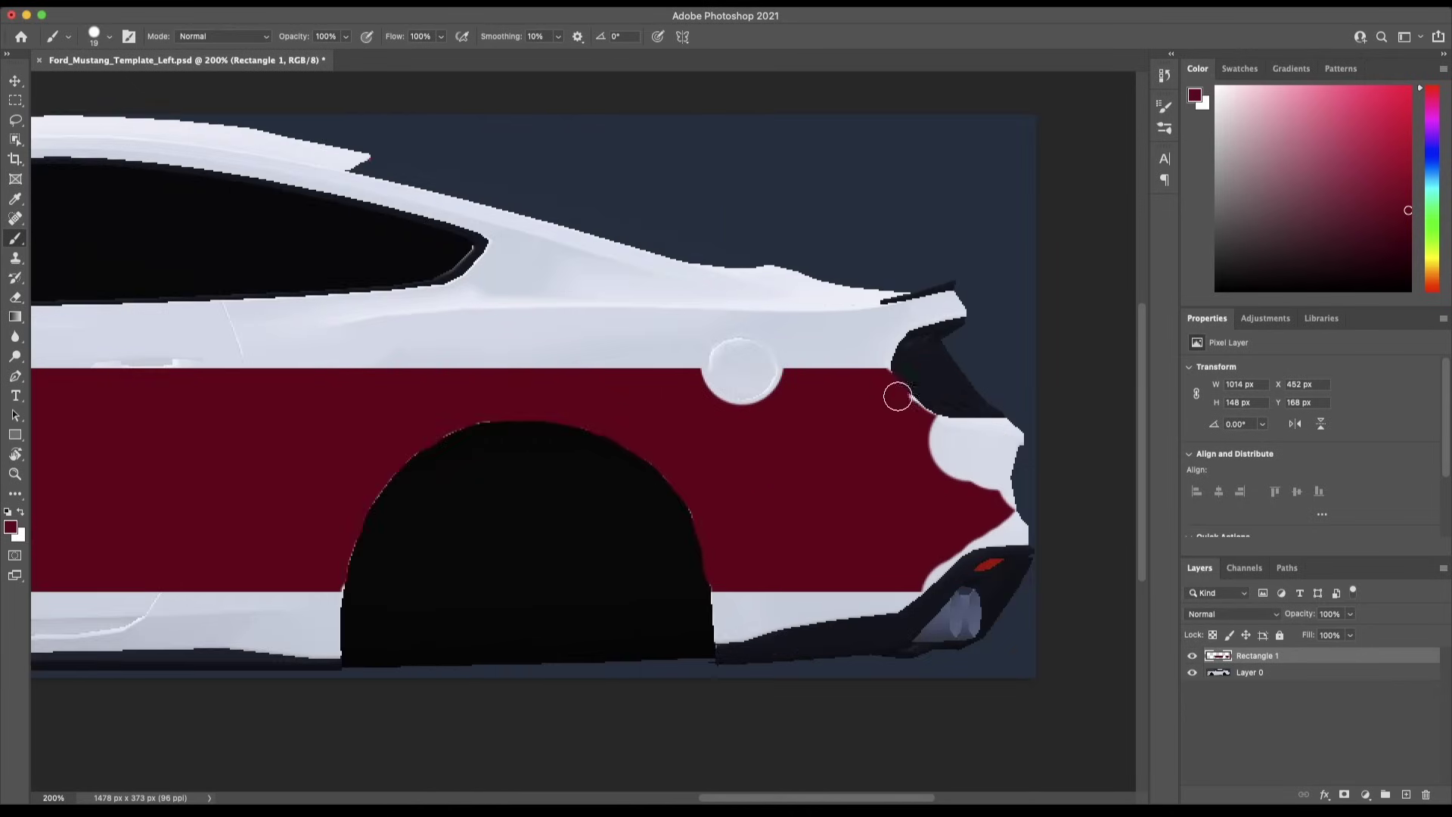
{"action": "mouse_move", "coordinate": [910, 405]}
{"action": "left_mouse_down"}
{"action": "mouse_move", "coordinate": [972, 429]}
{"action": "mouse_move", "coordinate": [978, 474]}
{"action": "mouse_move", "coordinate": [1009, 514]}
{"action": "left_mouse_up"}
Draw a thin black rectangle stripe along the top of the red panel
{"action": "key", "text": "ctrl+minus"}
{"action": "key", "text": "ctrl+minus"}
{"action": "key", "text": "ctrl+minus"}
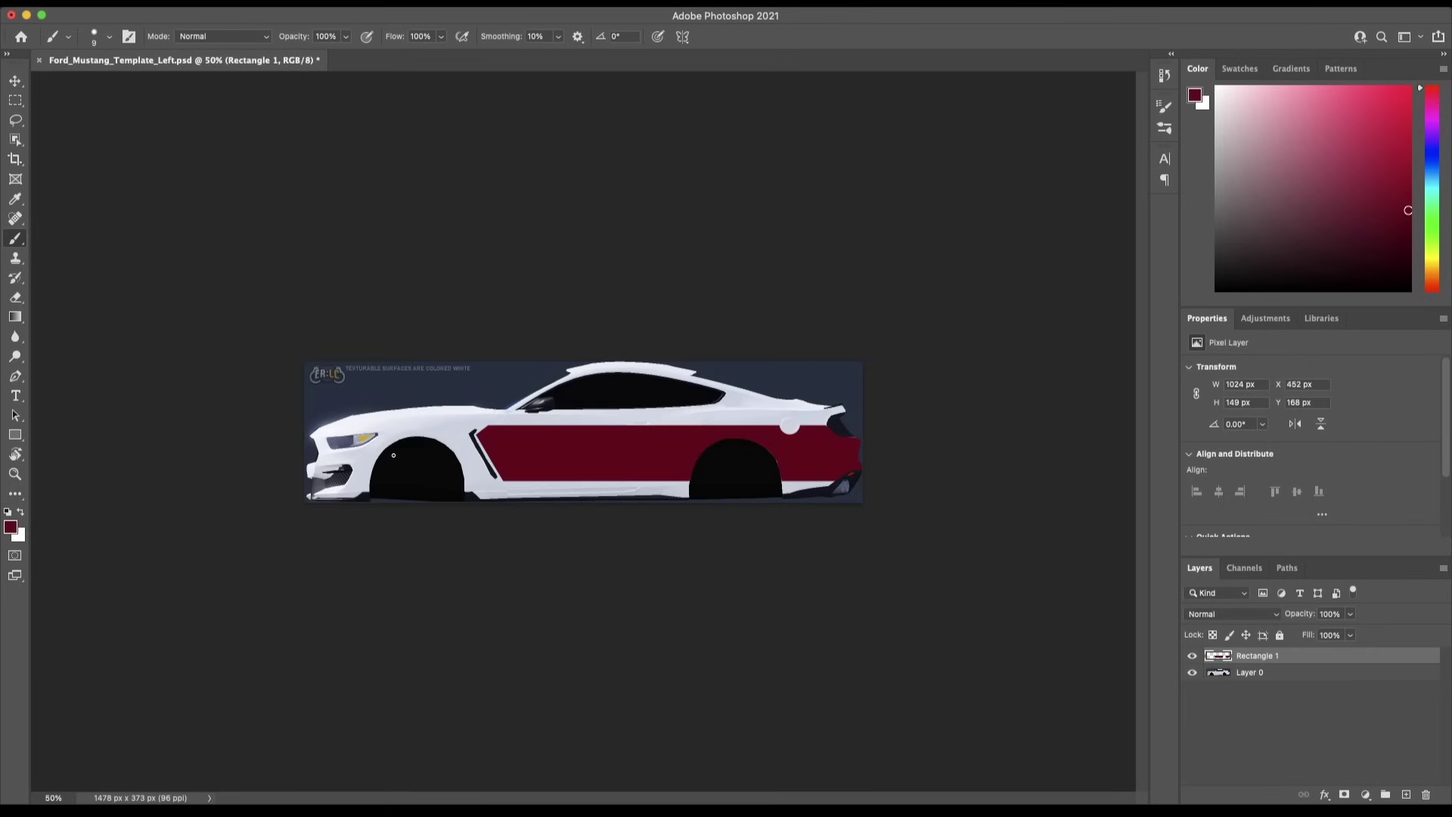
{"action": "key", "text": "ctrl+plus"}
{"action": "key", "text": "ctrl+plus"}
{"action": "key", "text": "d"}
{"action": "key", "text": "u"}
{"action": "left_click_drag", "start_coordinate": [393, 424], "coordinate": [1073, 436]}
Draw a second thin black rectangle stripe along the lower body
{"action": "key", "text": "e"}
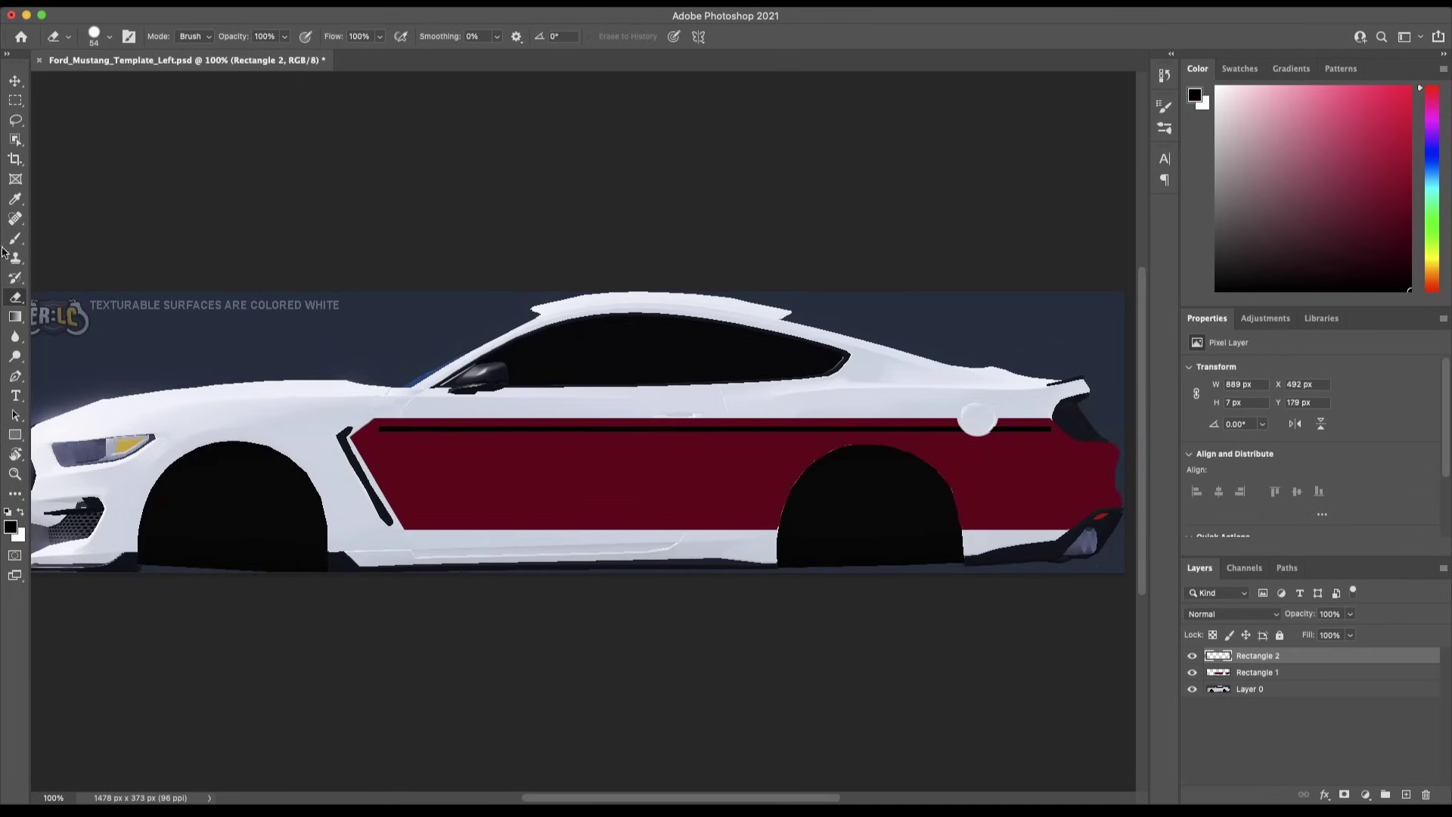
{"action": "key", "text": "u"}
{"action": "left_click_drag", "start_coordinate": [406, 518], "coordinate": [1040, 520]}
Drag in the police badge image, shrink it and move it onto the stripe beside POLICE
{"action": "key", "text": "e"}
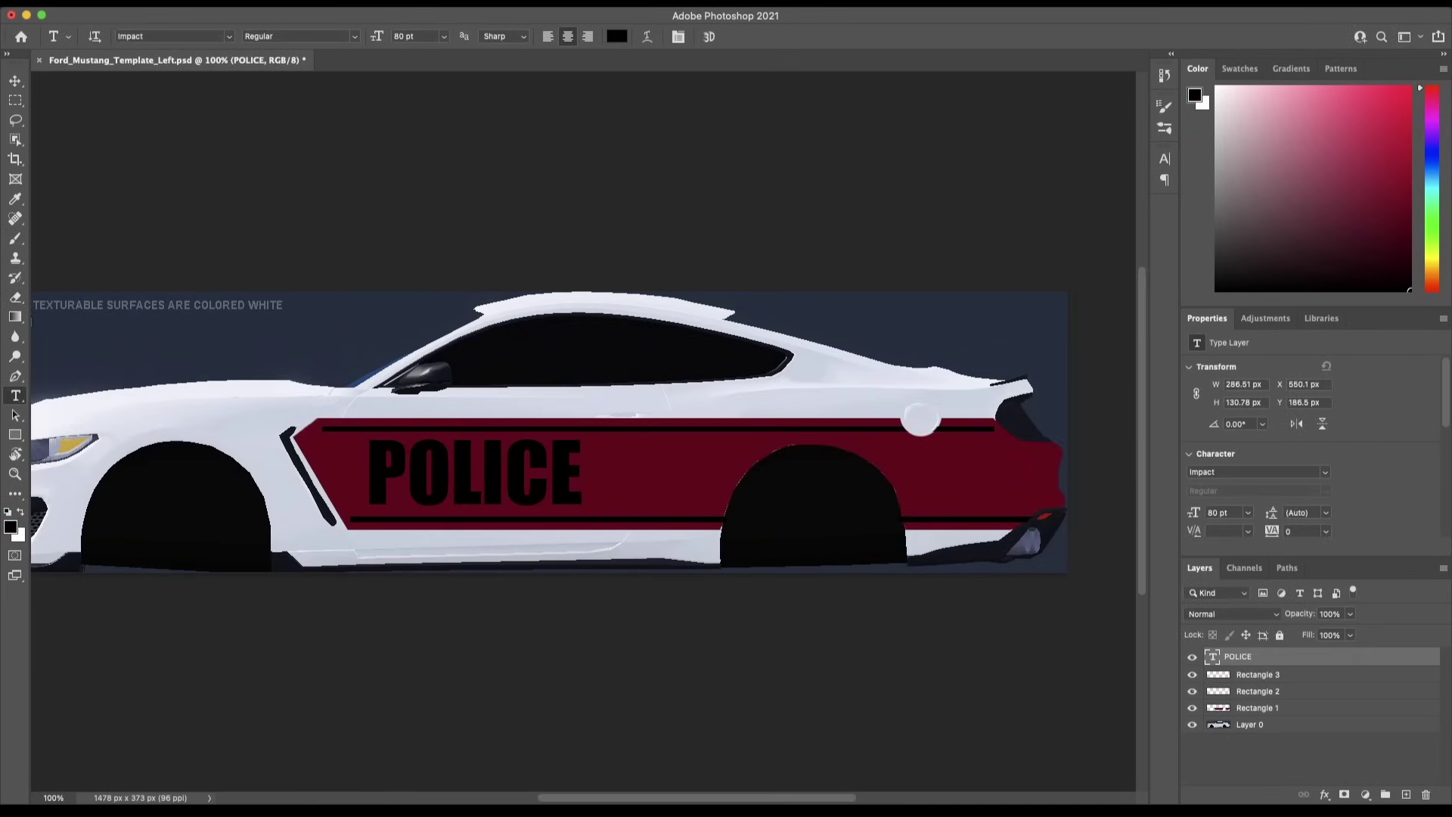
{"action": "left_click_drag", "start_coordinate": [496, 605], "coordinate": [649, 473]}
{"action": "left_click_drag", "start_coordinate": [691, 290], "coordinate": [487, 486]}
{"action": "left_click_drag", "start_coordinate": [471, 537], "coordinate": [679, 483]}
{"action": "left_click_drag", "start_coordinate": [692, 431], "coordinate": [671, 479]}
Set the badge next to POLICE and add '911' text behind the rear wheel
{"action": "left_click_drag", "start_coordinate": [672, 479], "coordinate": [636, 481]}
{"action": "key", "text": "Return"}
{"action": "key", "text": "t"}
{"action": "left_click", "coordinate": [785, 480]}
{"action": "scroll", "coordinate": [785, 479], "scroll_direction": "right", "scroll_amount": 4}
{"action": "type", "text": "911"}
{"action": "key", "text": "ctrl+Return"}
{"action": "scroll", "coordinate": [823, 465], "scroll_direction": "left", "scroll_amount": 5}
{"action": "scroll", "coordinate": [823, 469], "scroll_direction": "right", "scroll_amount": 4}
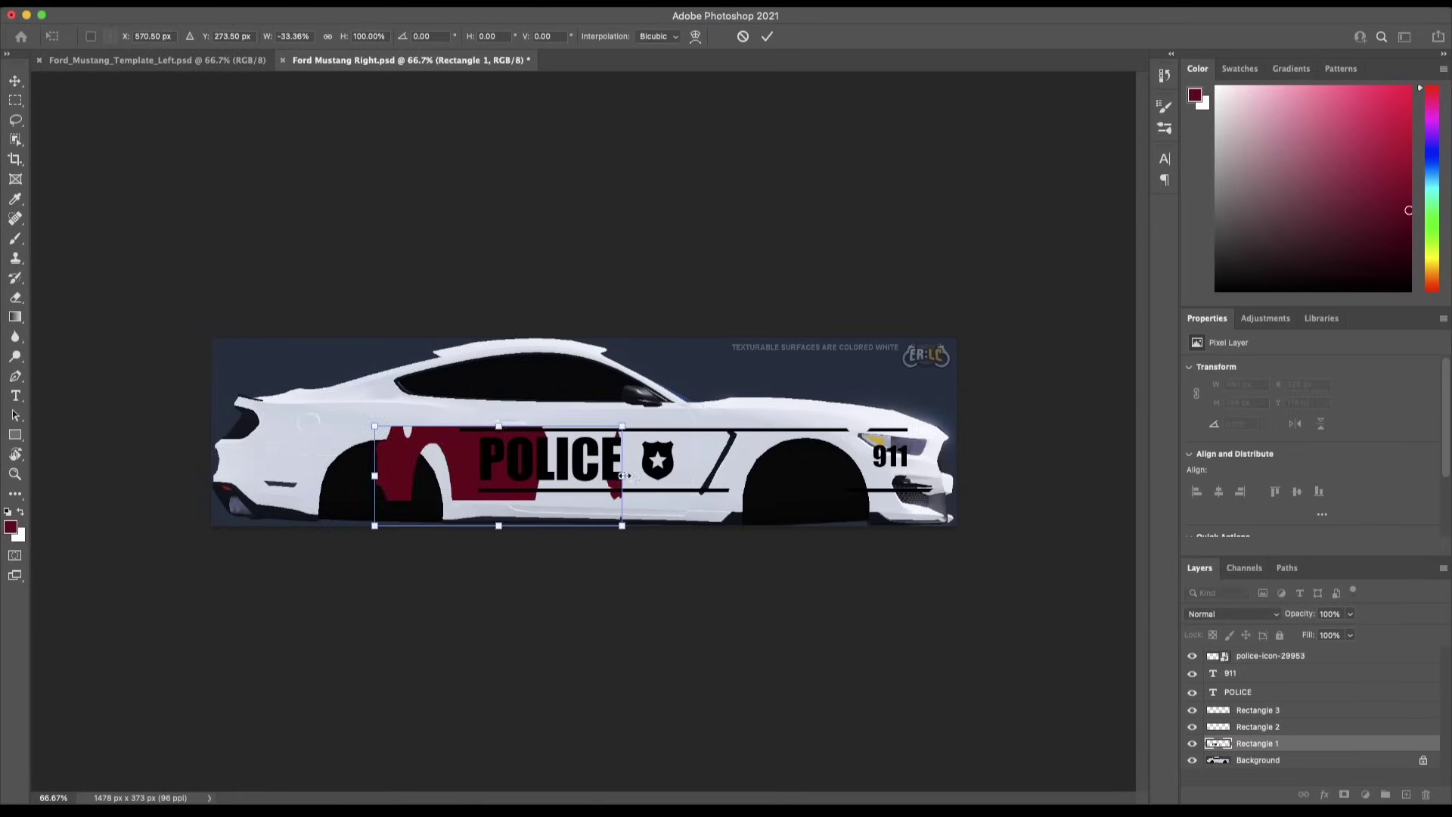
On the right-side livery, stretch the red band and flip-stretch the Rectangle 3 and 2 stripes to fit
{"action": "left_click_drag", "start_coordinate": [624, 475], "coordinate": [955, 476]}
{"action": "key", "text": "Return"}
{"action": "key", "text": "b"}
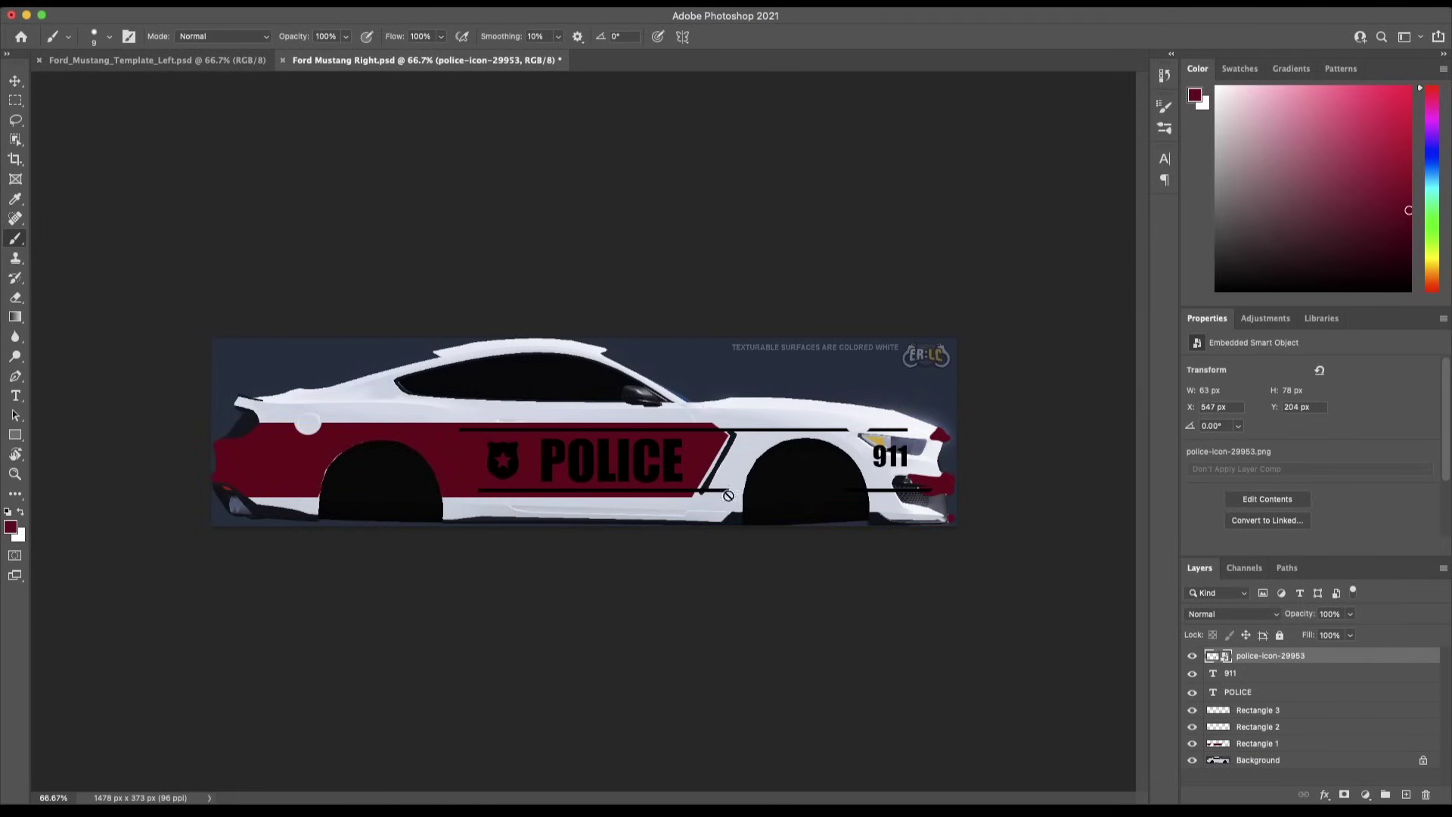
{"action": "left_click", "coordinate": [1289, 715]}
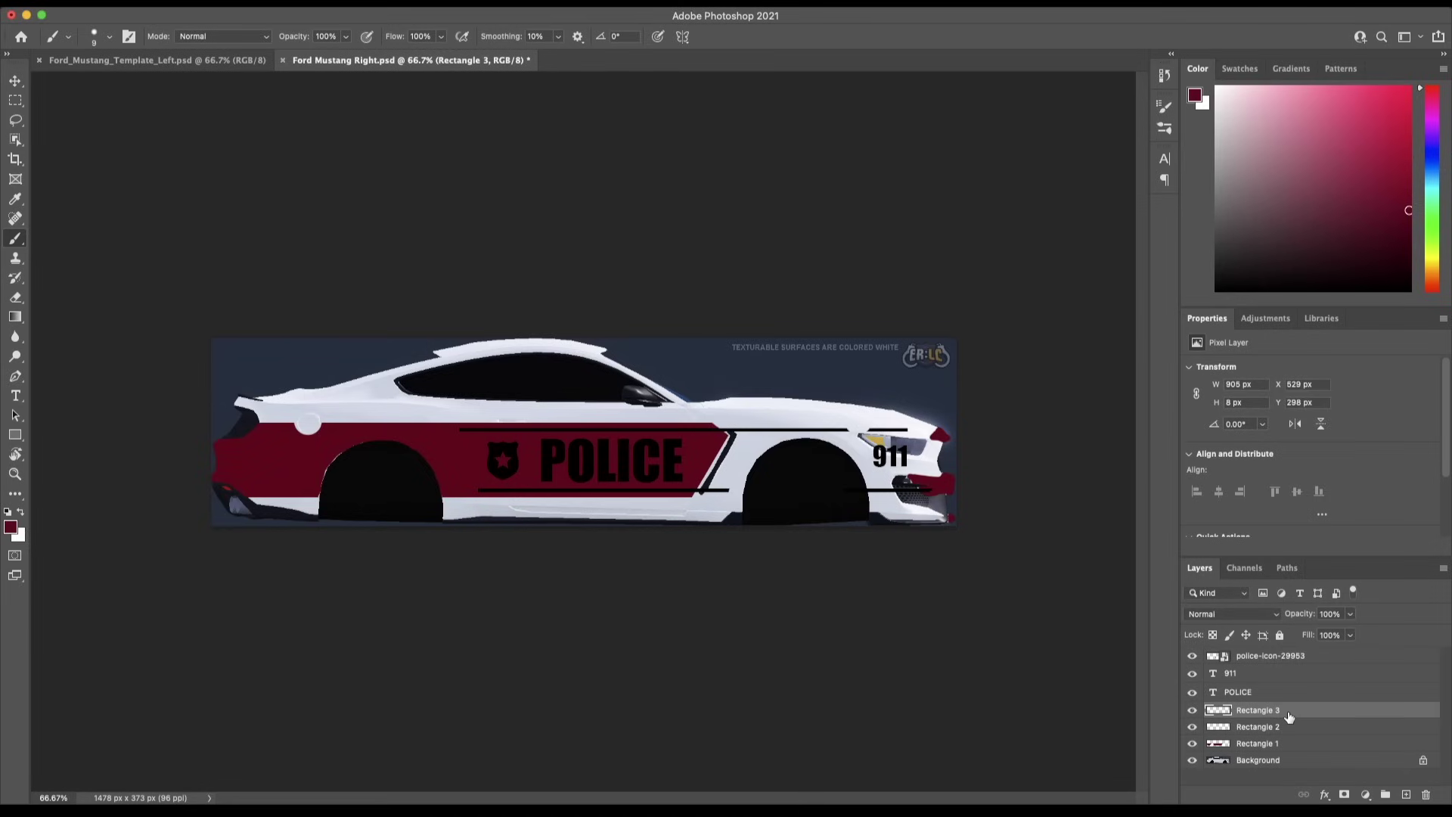
{"action": "key", "text": "ctrl+t"}
{"action": "left_click_drag", "start_coordinate": [935, 492], "coordinate": [362, 512]}
{"action": "left_click", "coordinate": [1258, 727]}
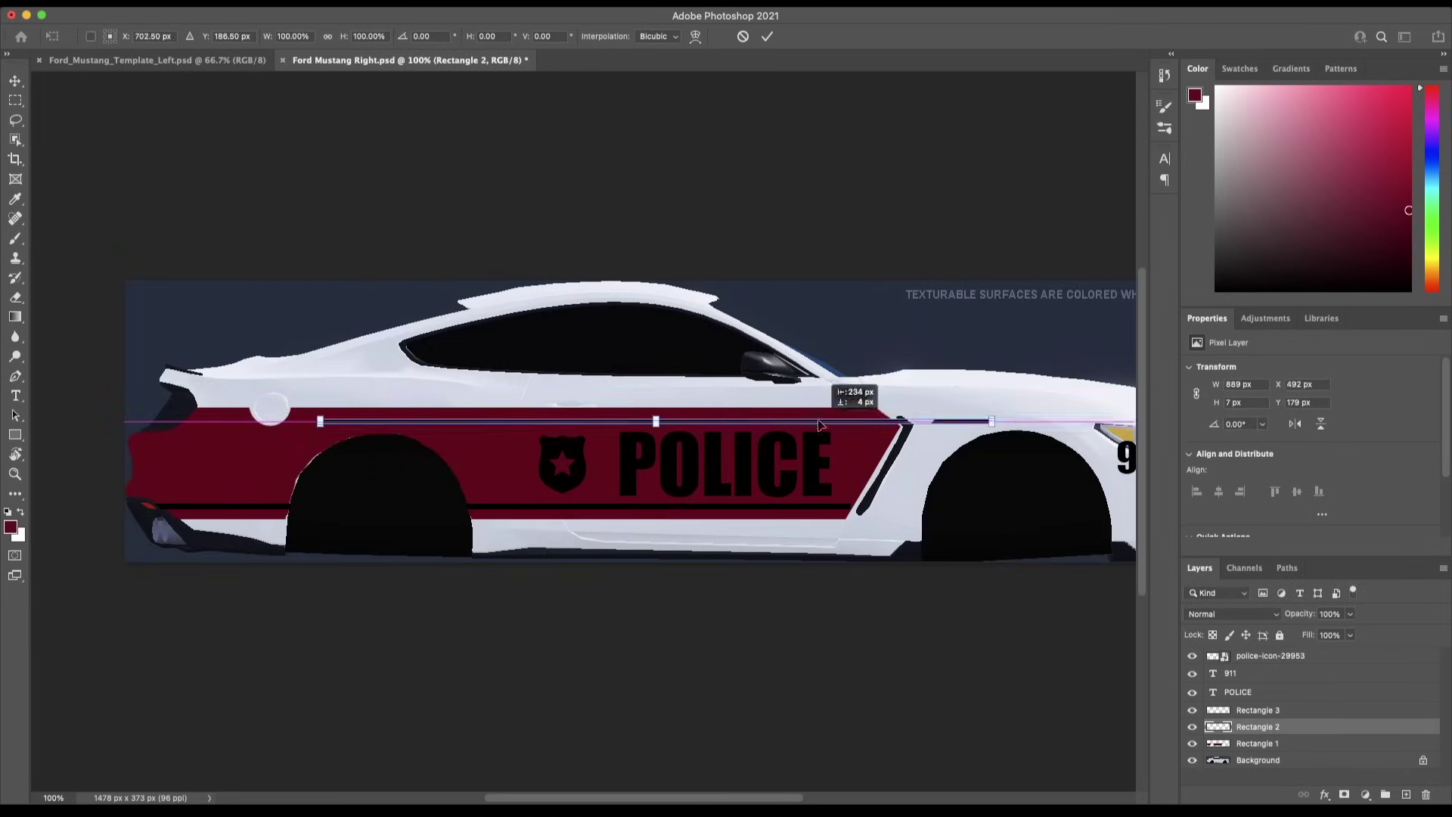
{"action": "key", "text": "ctrl+t"}
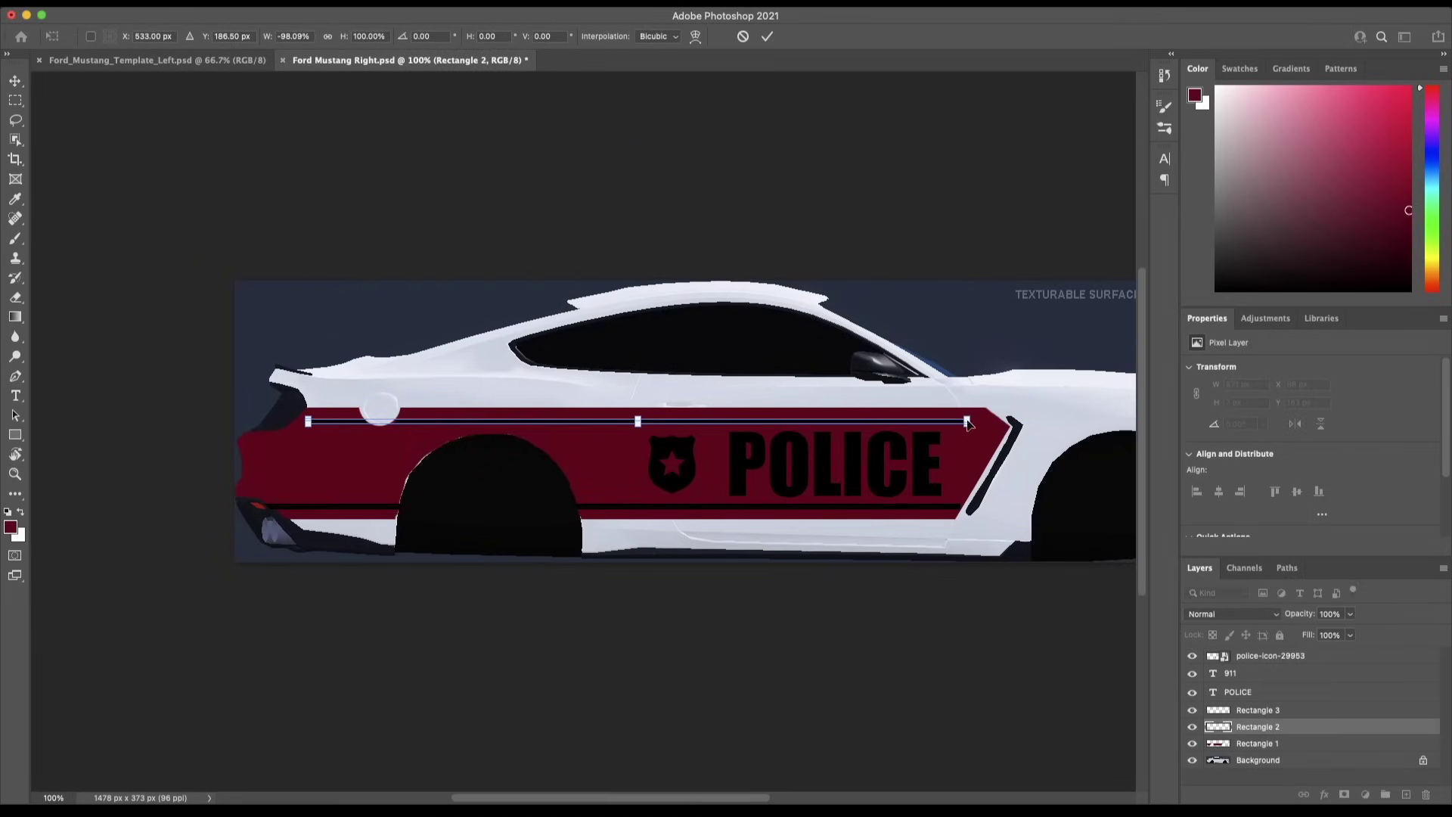
{"action": "key", "text": "Return"}
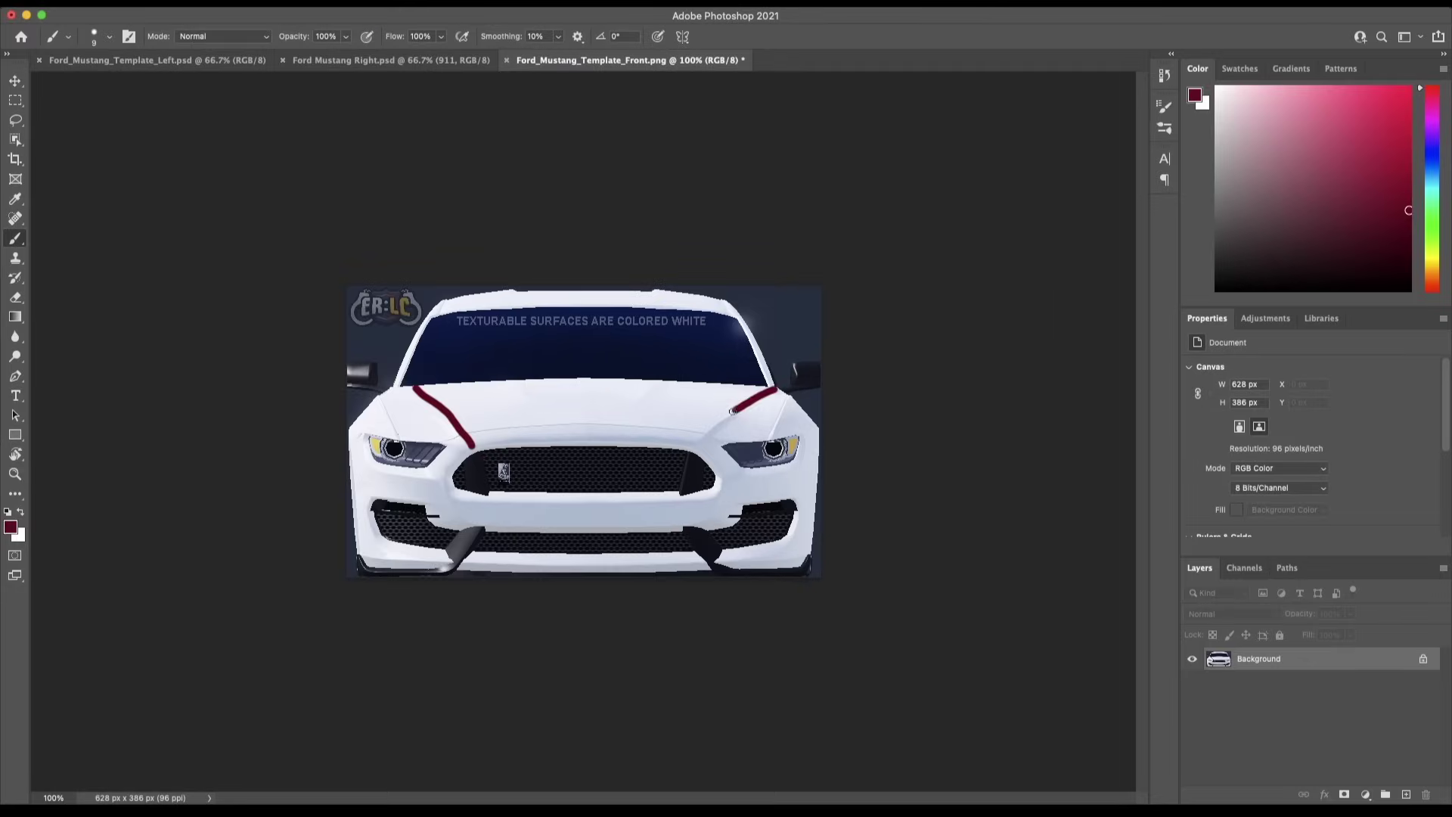
Brush the Mustang front's hood edges and fill the hood dark red
{"action": "left_click_drag", "start_coordinate": [393, 388], "coordinate": [476, 448]}
{"action": "mouse_move", "coordinate": [781, 391]}
{"action": "left_mouse_down"}
{"action": "mouse_move", "coordinate": [637, 446]}
{"action": "mouse_move", "coordinate": [691, 445]}
{"action": "mouse_move", "coordinate": [478, 449]}
{"action": "left_mouse_up"}
{"action": "left_click_drag", "start_coordinate": [397, 388], "coordinate": [774, 391]}
{"action": "left_click_drag", "start_coordinate": [454, 409], "coordinate": [477, 415]}
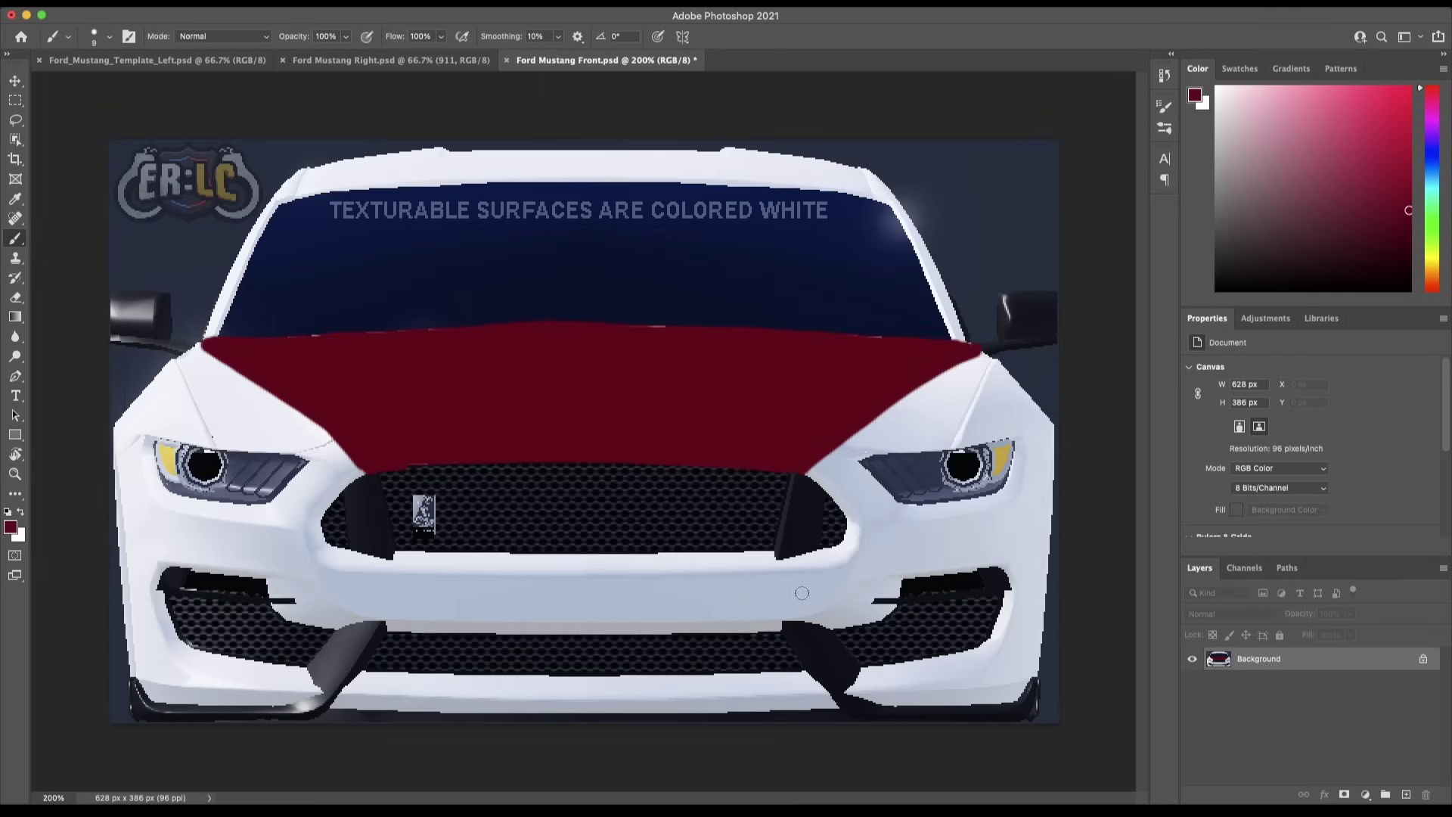
Paint the grille surround and lower front lip dark red
{"action": "left_click_drag", "start_coordinate": [352, 472], "coordinate": [356, 568]}
{"action": "left_click_drag", "start_coordinate": [809, 473], "coordinate": [756, 563]}
{"action": "left_click_drag", "start_coordinate": [379, 564], "coordinate": [748, 565]}
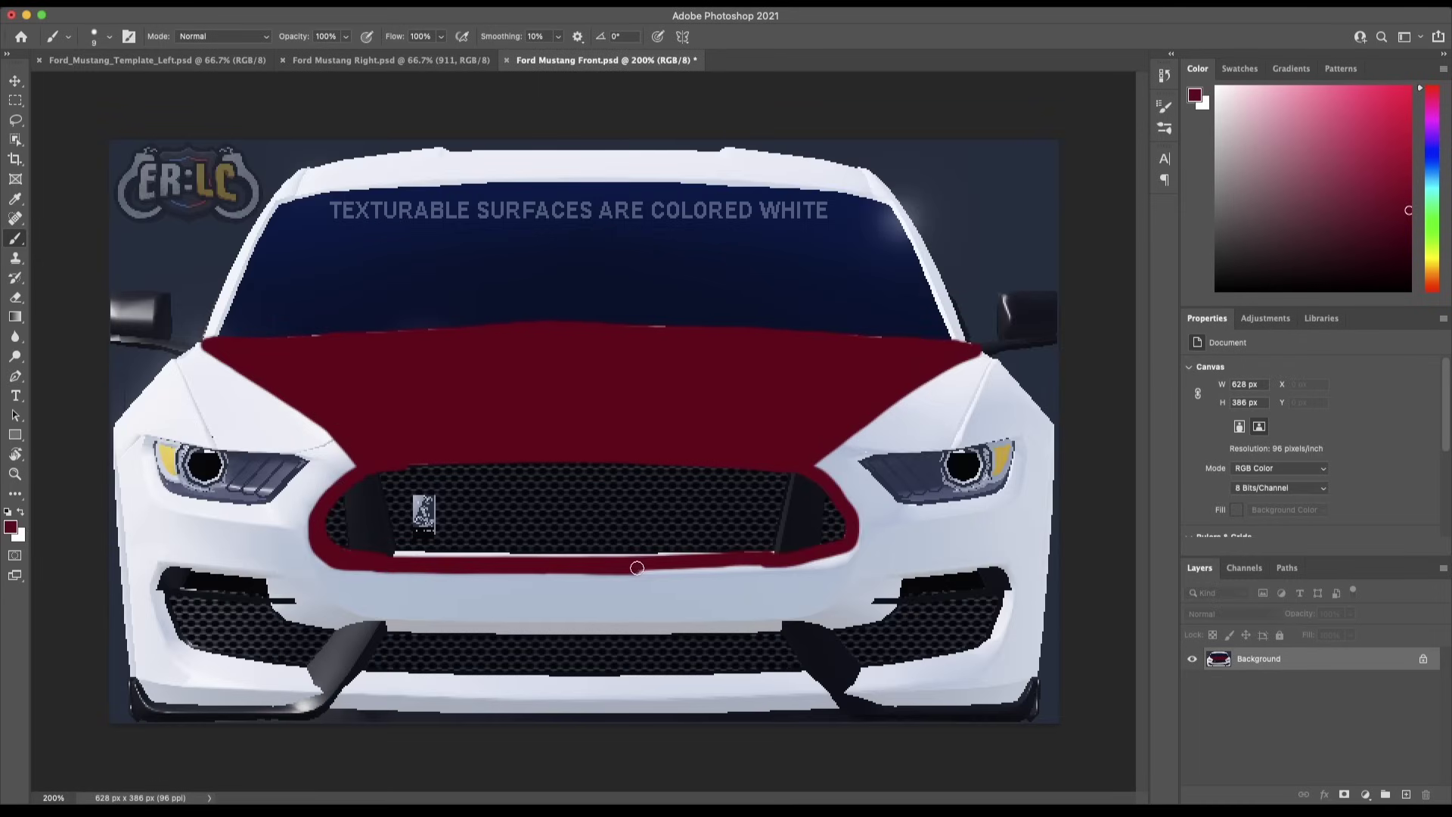
{"action": "left_click_drag", "start_coordinate": [847, 529], "coordinate": [768, 560]}
{"action": "mouse_move", "coordinate": [348, 684]}
{"action": "left_mouse_down"}
{"action": "mouse_move", "coordinate": [807, 681]}
{"action": "mouse_move", "coordinate": [541, 691]}
{"action": "mouse_move", "coordinate": [736, 703]}
{"action": "left_mouse_up"}
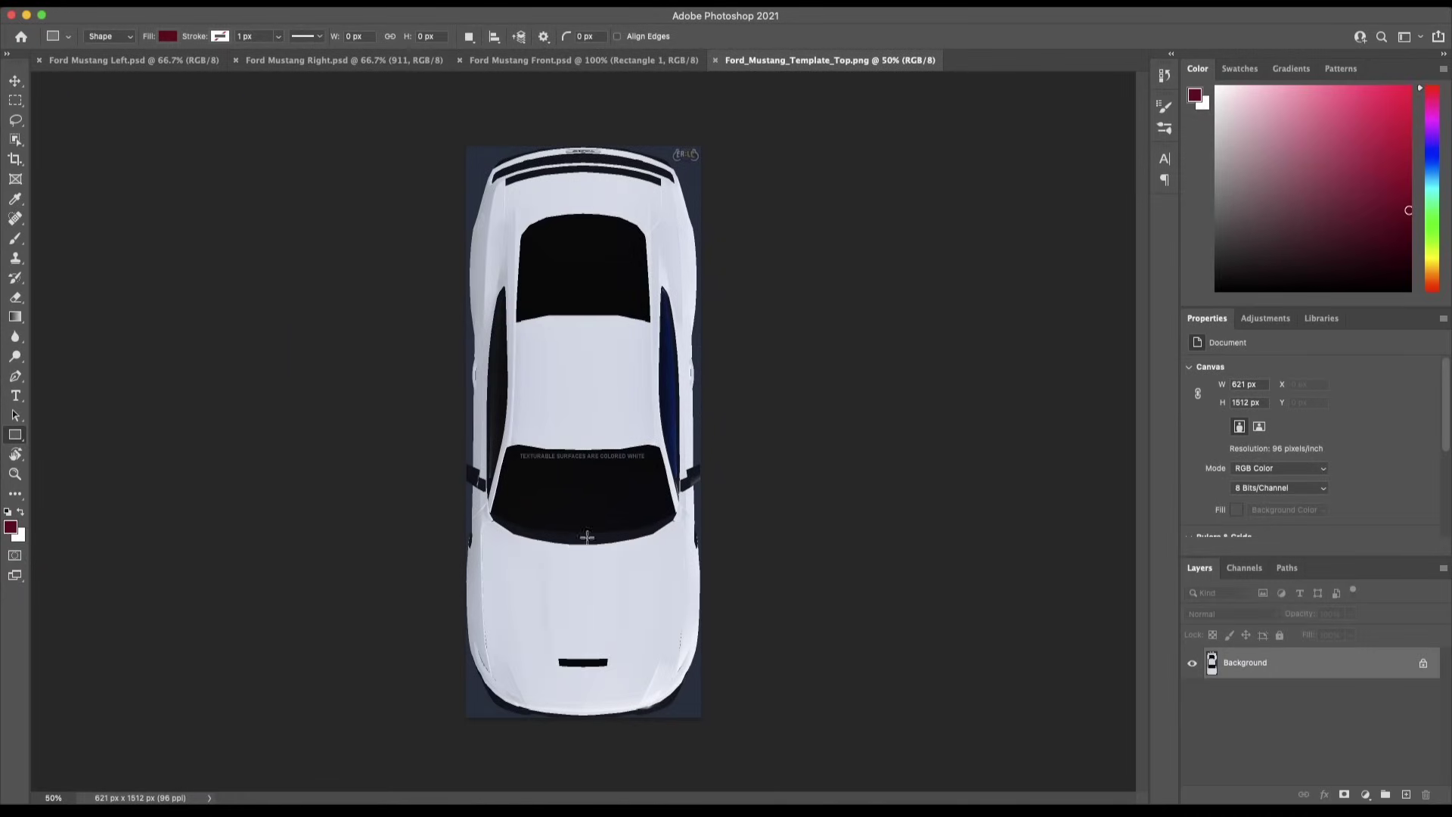
Brush the Mustang top's roof and lower hood dark red with a smaller brush
{"action": "key", "text": "b"}
{"action": "mouse_move", "coordinate": [507, 340]}
{"action": "left_mouse_down"}
{"action": "mouse_move", "coordinate": [544, 379]}
{"action": "mouse_move", "coordinate": [545, 415]}
{"action": "left_mouse_up"}
{"action": "scroll", "coordinate": [575, 393], "scroll_direction": "up", "scroll_amount": 3}
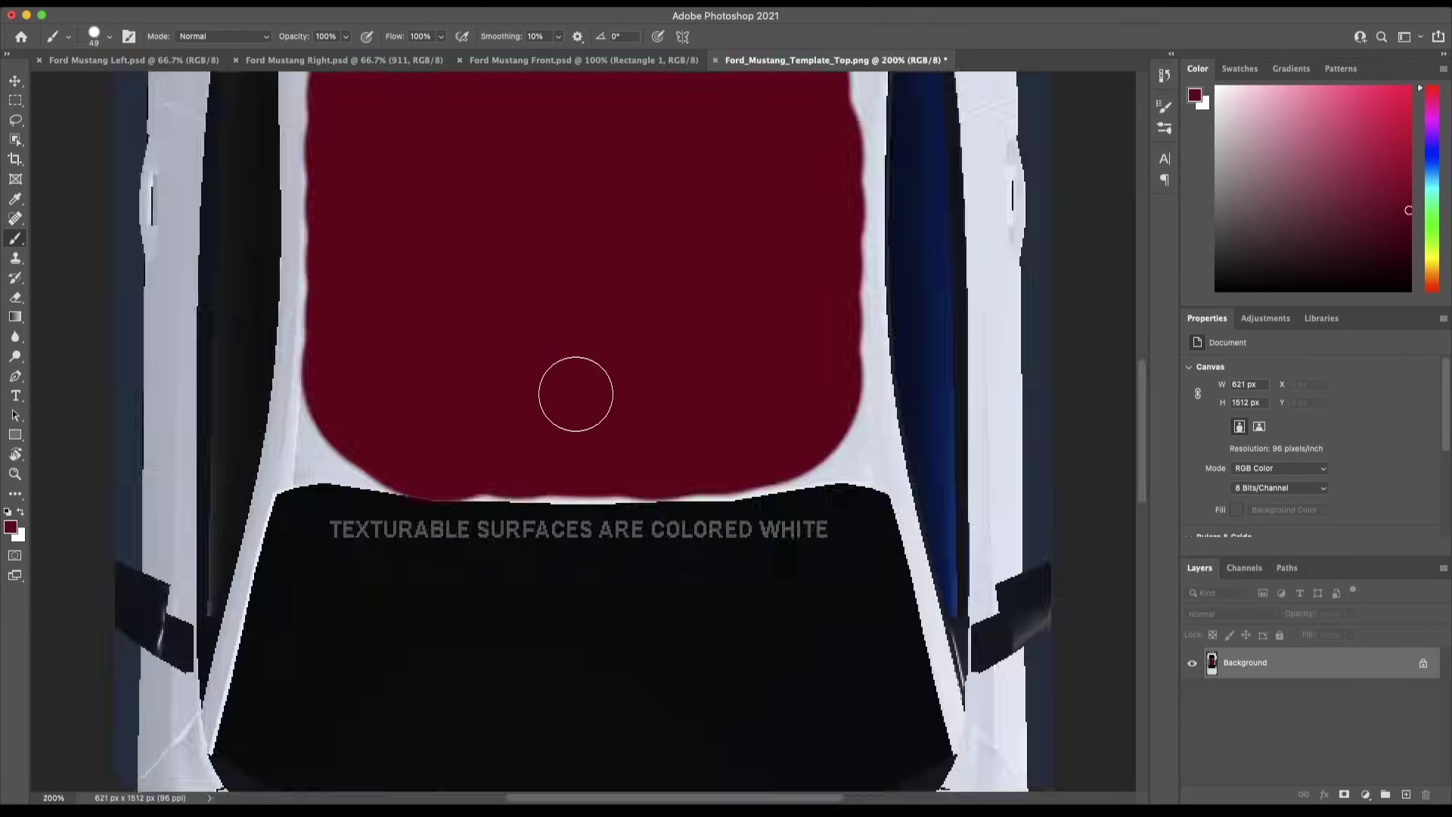
{"action": "scroll", "coordinate": [574, 393], "scroll_direction": "up", "scroll_amount": 2}
{"action": "scroll", "coordinate": [692, 623], "scroll_direction": "up", "scroll_amount": 3}
{"action": "scroll", "coordinate": [347, 379], "scroll_direction": "down", "scroll_amount": 5}
{"action": "left_click", "coordinate": [110, 36]}
{"action": "key", "text": "Return"}
{"action": "scroll", "coordinate": [784, 483], "scroll_direction": "up", "scroll_amount": 5}
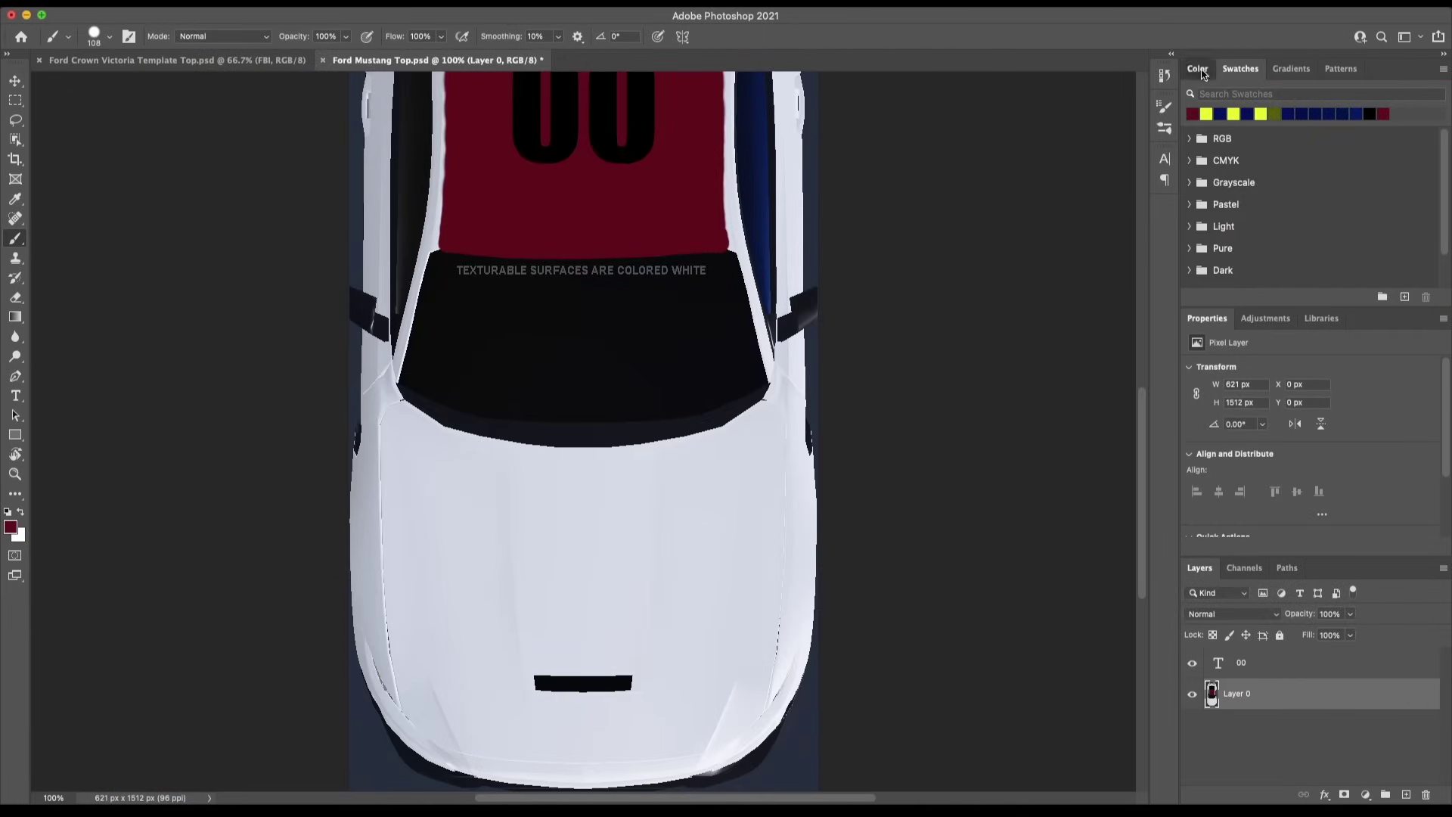
{"action": "left_click_drag", "start_coordinate": [530, 529], "coordinate": [665, 567]}
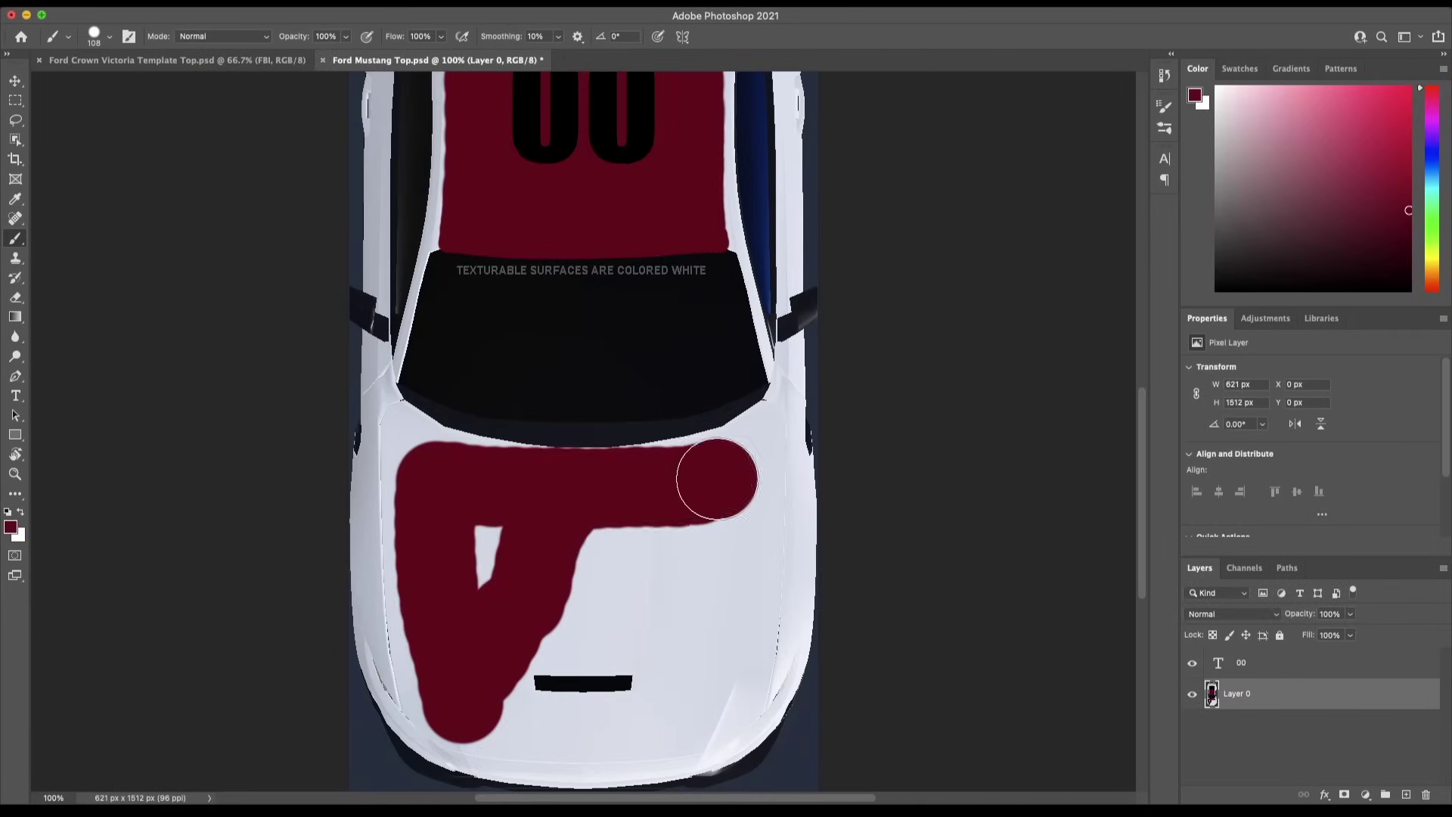
{"action": "mouse_move", "coordinate": [749, 453]}
{"action": "left_mouse_down"}
{"action": "mouse_move", "coordinate": [493, 741]}
{"action": "mouse_move", "coordinate": [713, 671]}
{"action": "mouse_move", "coordinate": [480, 476]}
{"action": "left_mouse_up"}
Add POLICE text on the hood
{"action": "scroll", "coordinate": [479, 477], "scroll_direction": "up", "scroll_amount": 3}
{"action": "key", "text": "bracketleft"}
{"action": "key", "text": "bracketleft"}
{"action": "key", "text": "bracketleft"}
{"action": "key", "text": "bracketleft"}
{"action": "key", "text": "bracketleft"}
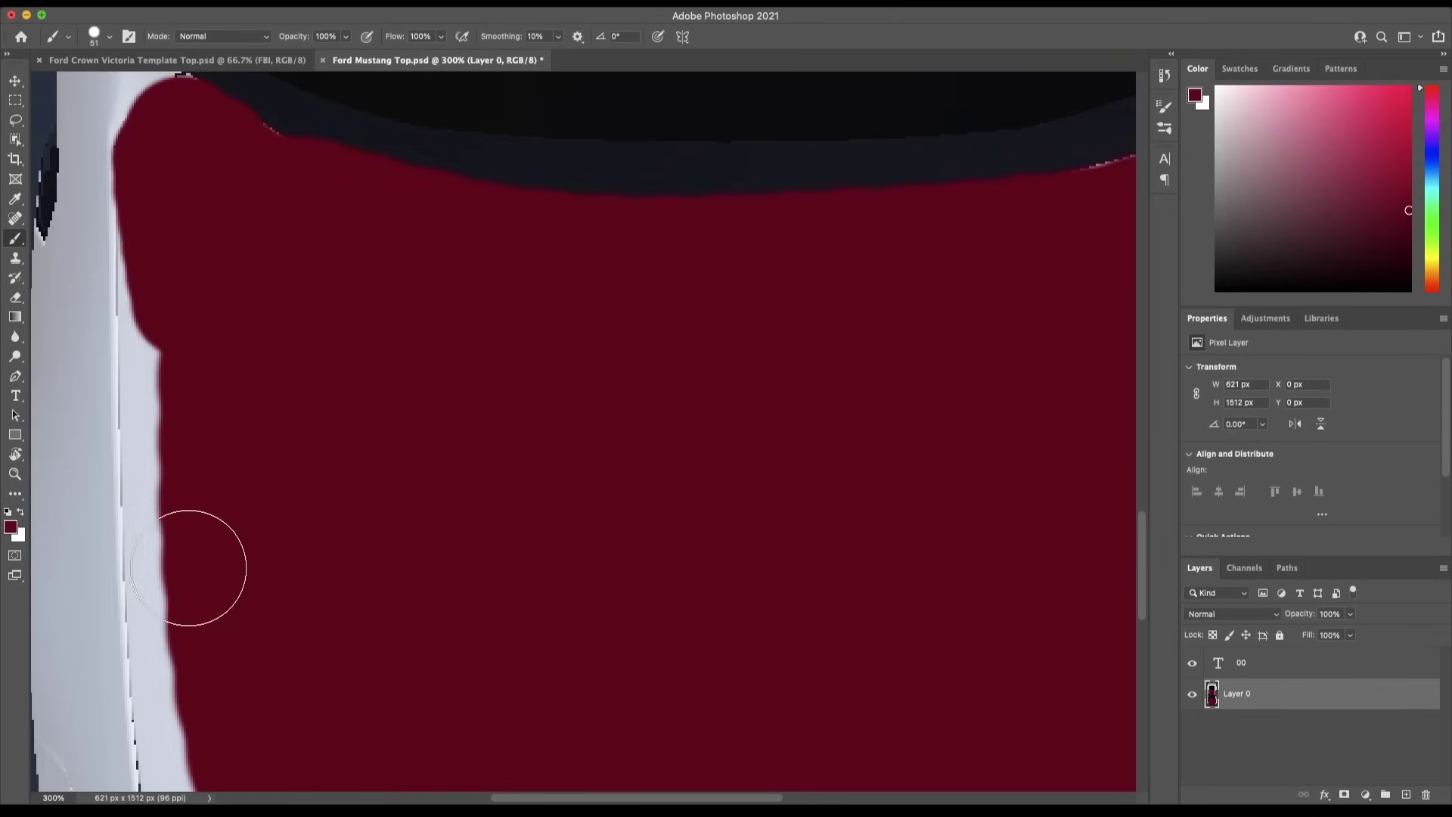
{"action": "scroll", "coordinate": [184, 285], "scroll_direction": "right", "scroll_amount": 10}
{"action": "scroll", "coordinate": [184, 285], "scroll_direction": "down", "scroll_amount": 5}
{"action": "scroll", "coordinate": [529, 444], "scroll_direction": "up", "scroll_amount": 2}
{"action": "scroll", "coordinate": [529, 444], "scroll_direction": "down", "scroll_amount": 5}
{"action": "scroll", "coordinate": [460, 480], "scroll_direction": "up", "scroll_amount": 3}
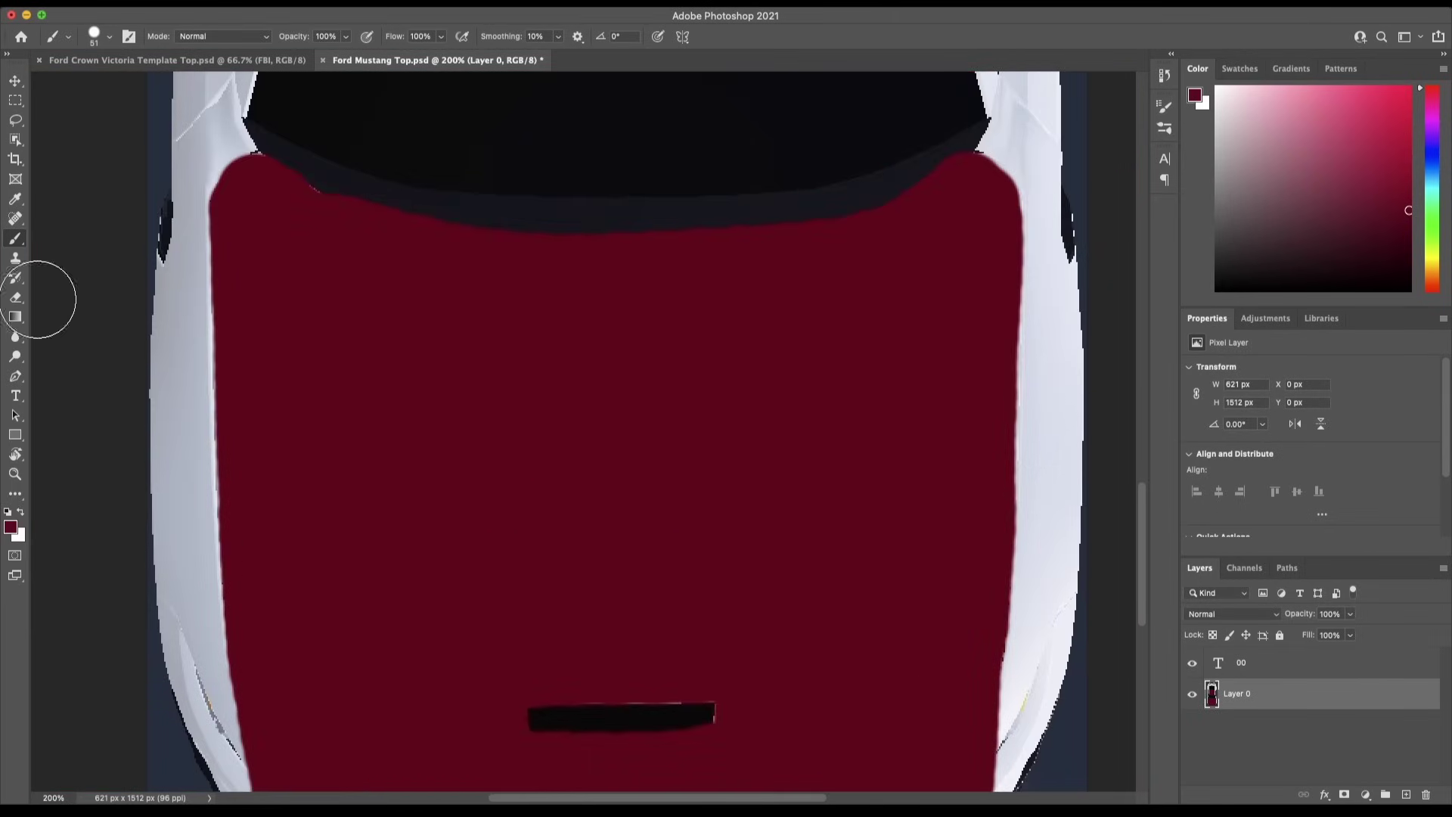
{"action": "key", "text": "t"}
{"action": "left_click", "coordinate": [497, 541]}
{"action": "type", "text": "POLICE"}
{"action": "key", "text": "super+Return"}
Draw a thin black bar on the hood, rotate it and narrow it to 21% width
{"action": "key", "text": "u"}
{"action": "left_click_drag", "start_coordinate": [260, 172], "coordinate": [279, 783]}
{"action": "key", "text": "super+t"}
{"action": "left_click_drag", "start_coordinate": [367, 643], "coordinate": [401, 756]}
{"action": "key", "text": "Return"}
{"action": "left_click_drag", "start_coordinate": [363, 547], "coordinate": [451, 547]}
{"action": "key", "text": "super+t"}
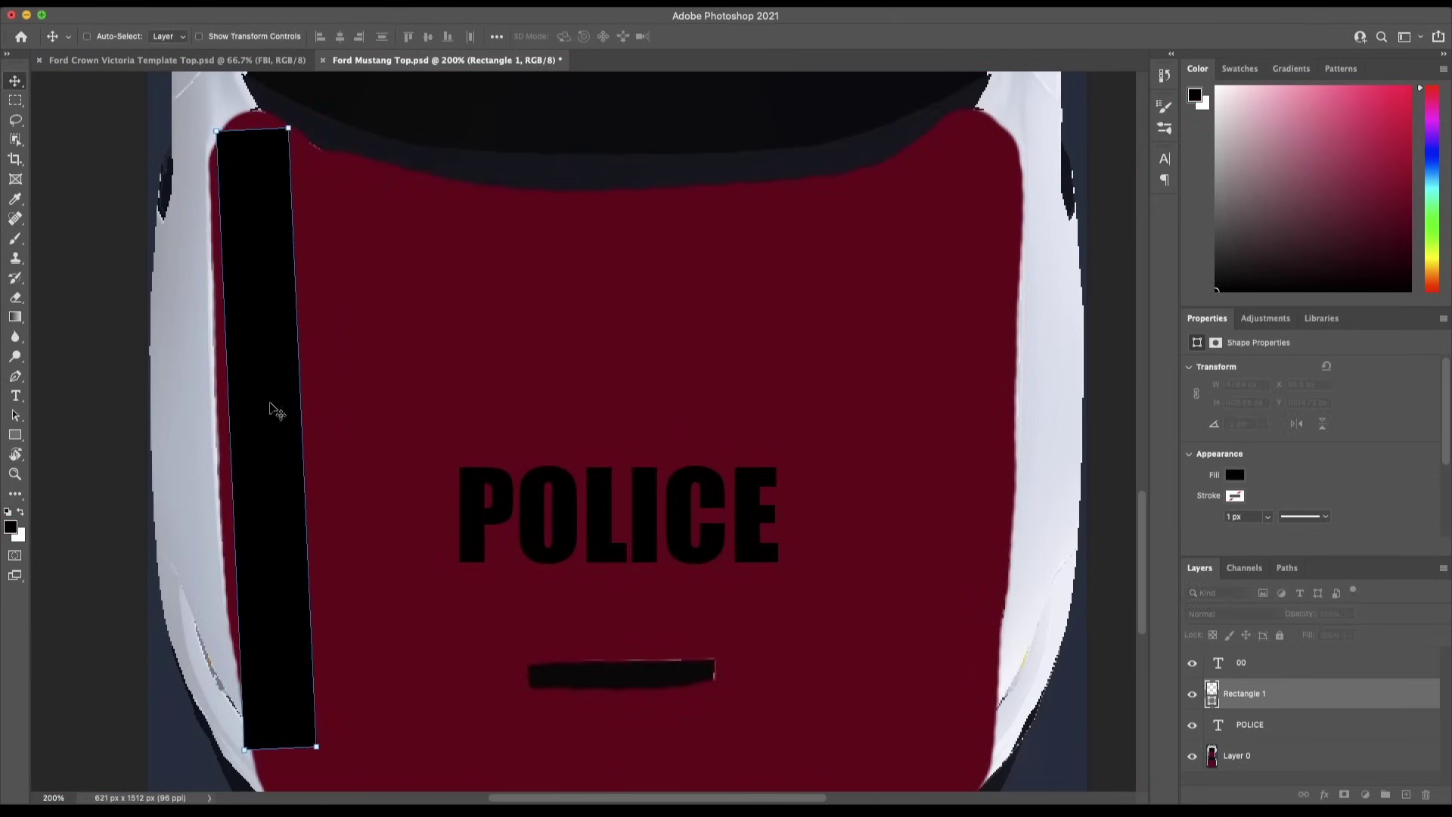
{"action": "left_click_drag", "start_coordinate": [308, 443], "coordinate": [276, 515]}
{"action": "key", "text": "Return"}
Stretch the black bar up the hood's left edge and duplicate it to the right side
{"action": "key", "text": "u"}
{"action": "mouse_move", "coordinate": [243, 125]}
{"action": "left_mouse_down"}
{"action": "mouse_move", "coordinate": [249, 136]}
{"action": "mouse_move", "coordinate": [248, 123]}
{"action": "left_mouse_up"}
{"action": "key", "text": "super+alt+t"}
{"action": "left_click_drag", "start_coordinate": [261, 454], "coordinate": [972, 454]}
{"action": "left_click_drag", "start_coordinate": [954, 164], "coordinate": [972, 165]}
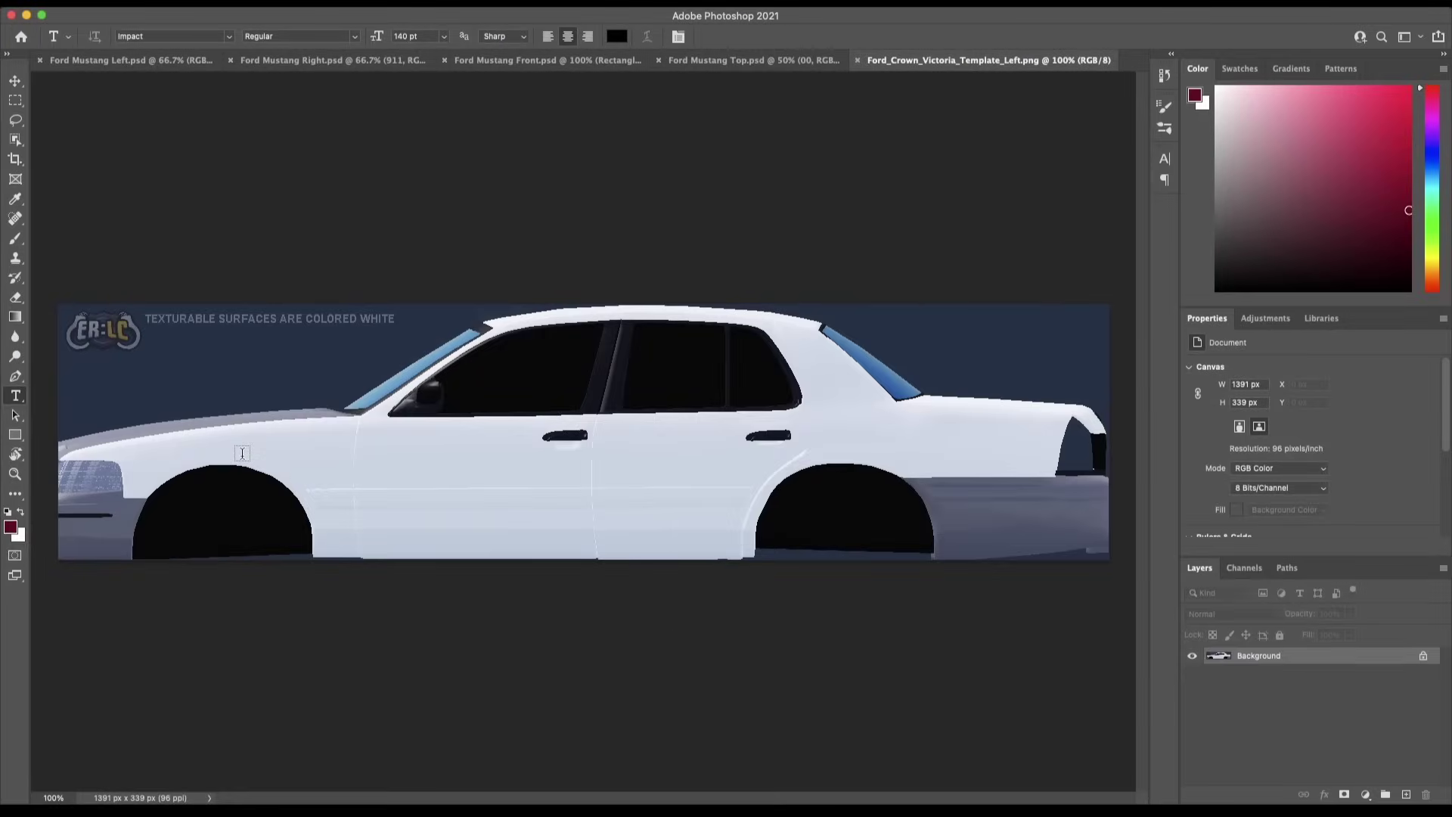
Brush the Crown Victoria left side's roof and body navy blue
{"action": "left_click", "coordinate": [16, 239]}
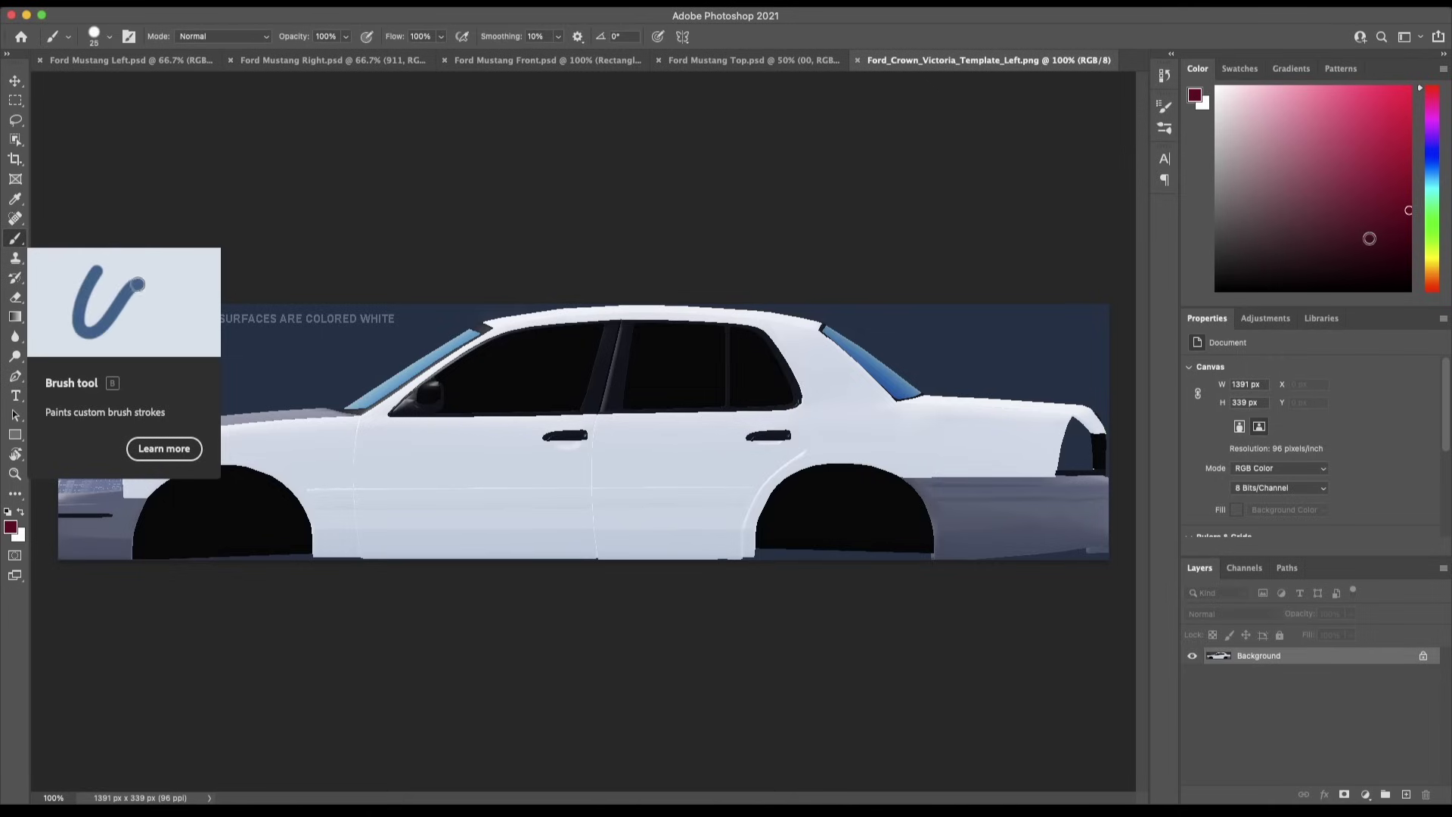
{"action": "left_click", "coordinate": [1432, 157]}
{"action": "mouse_move", "coordinate": [813, 352]}
{"action": "left_mouse_down"}
{"action": "mouse_move", "coordinate": [559, 322]}
{"action": "mouse_move", "coordinate": [137, 469]}
{"action": "left_mouse_up"}
{"action": "left_click", "coordinate": [94, 37]}
{"action": "left_click_drag", "start_coordinate": [227, 454], "coordinate": [778, 473]}
{"action": "left_click", "coordinate": [15, 396]}
{"action": "left_click_drag", "start_coordinate": [146, 357], "coordinate": [739, 519]}
Add yellow FBI lettering on the car's side
{"action": "type", "text": "FBI"}
{"action": "left_click", "coordinate": [1410, 91]}
{"action": "left_click_drag", "start_coordinate": [363, 469], "coordinate": [469, 497]}
Paint the Crown Victoria right side navy
{"action": "left_click", "coordinate": [1422, 674]}
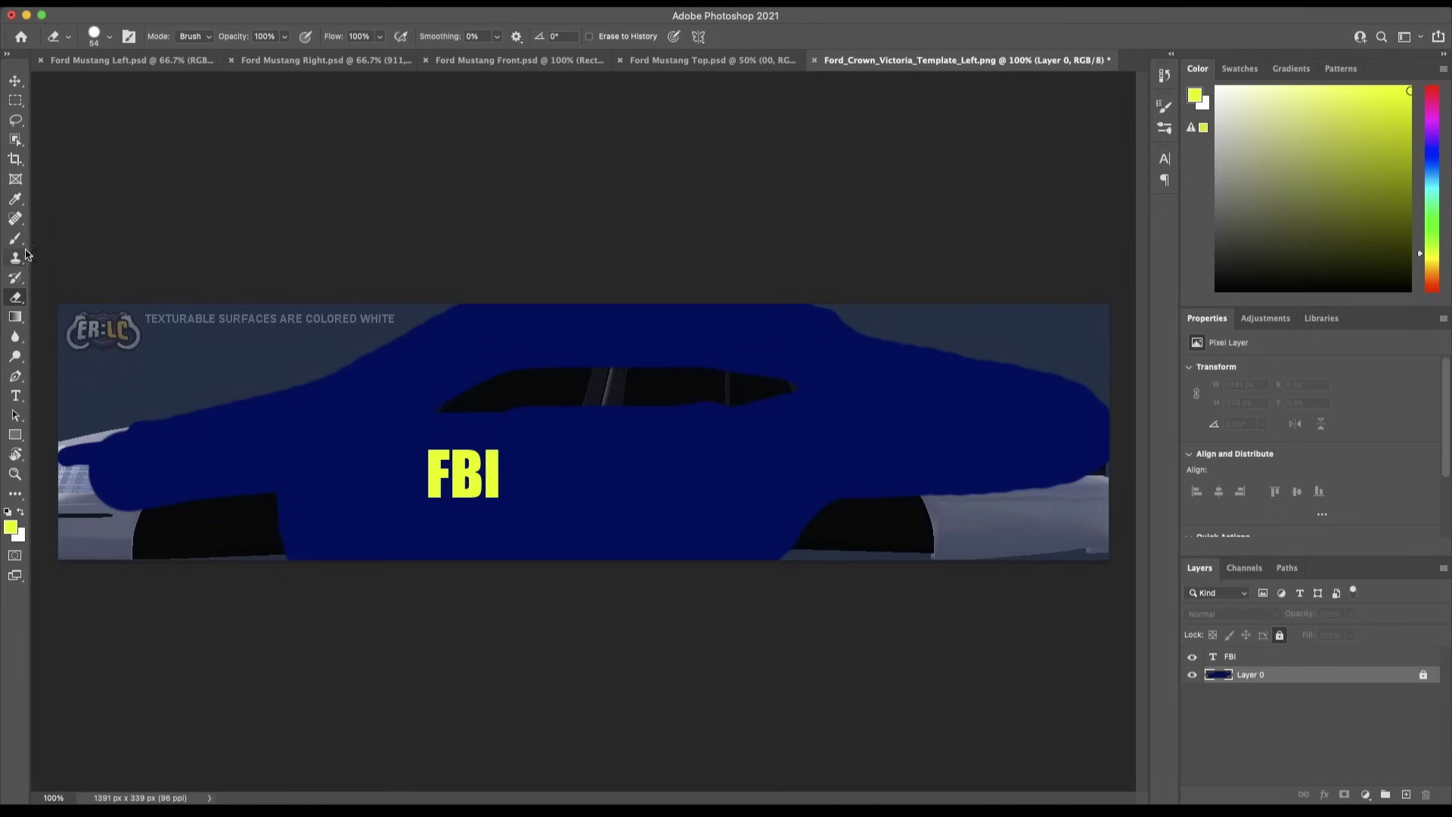
{"action": "key", "text": "e"}
{"action": "key", "text": "super+minus"}
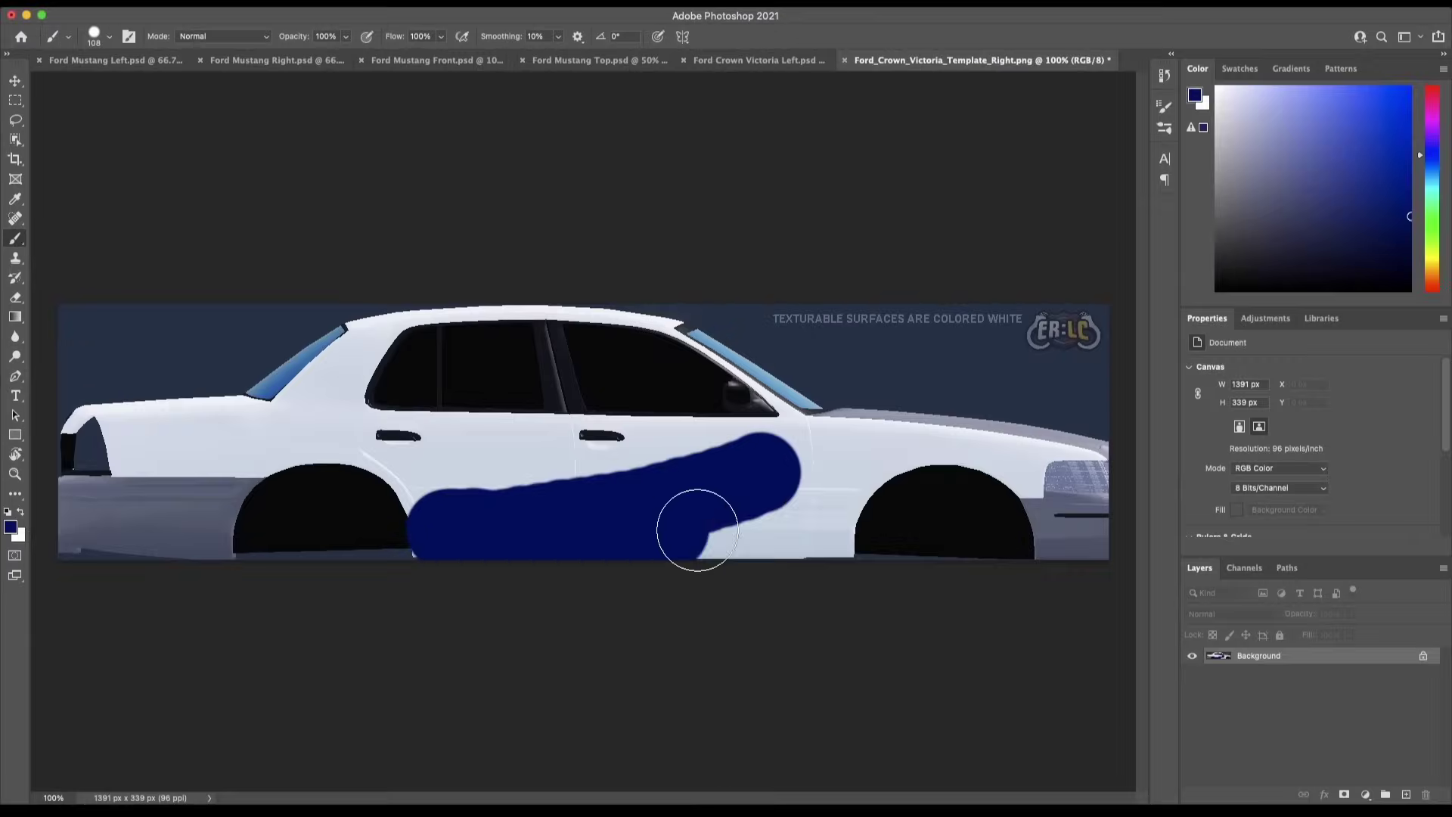
{"action": "mouse_move", "coordinate": [691, 529]}
{"action": "left_mouse_down"}
{"action": "mouse_move", "coordinate": [141, 441]}
{"action": "mouse_move", "coordinate": [309, 408]}
{"action": "mouse_move", "coordinate": [625, 297]}
{"action": "left_mouse_up"}
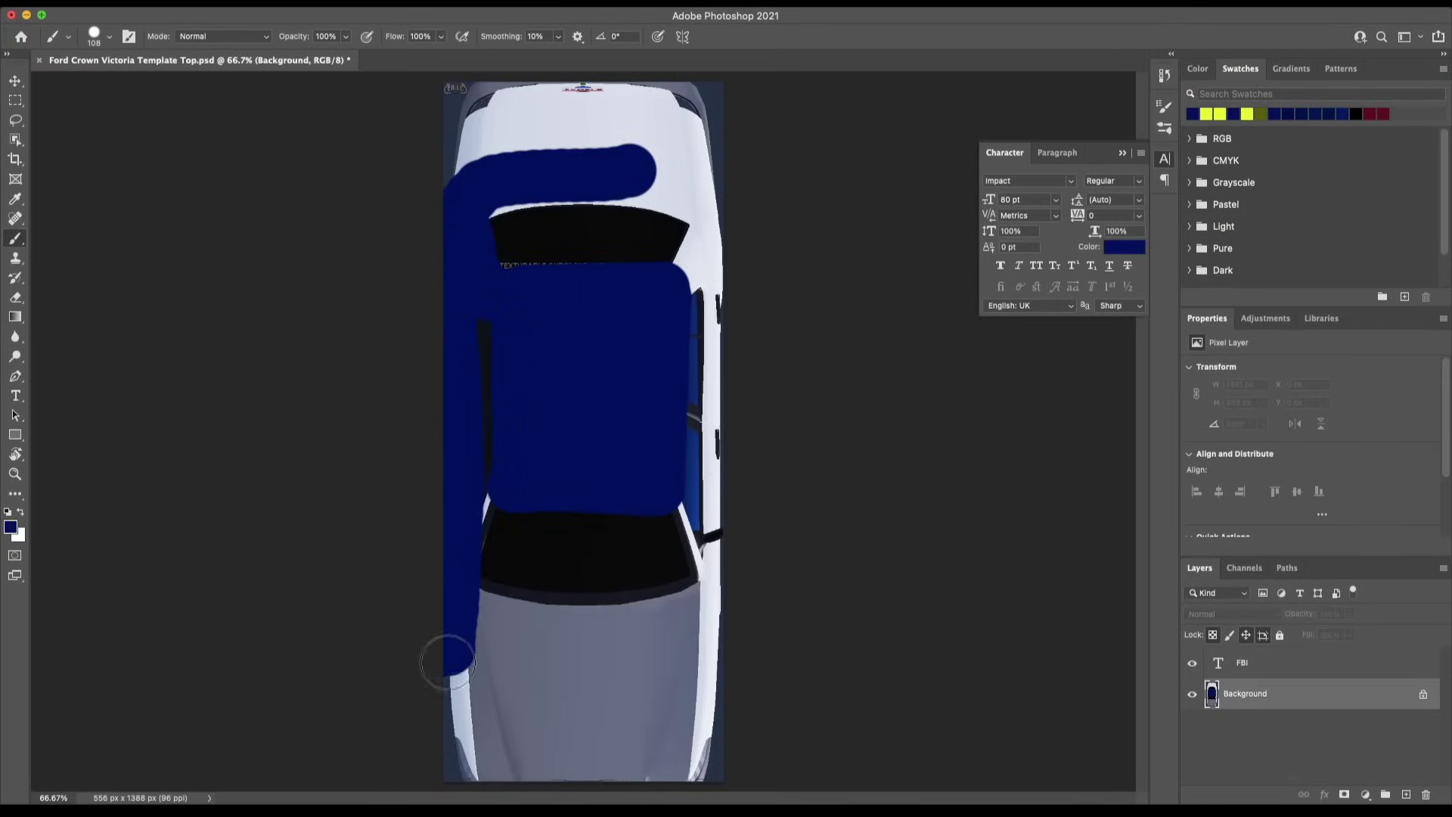
Paint the Crown Victoria top navy and rotate the FBI lettering the other way
{"action": "mouse_move", "coordinate": [447, 661]}
{"action": "left_mouse_down"}
{"action": "mouse_move", "coordinate": [703, 470]}
{"action": "mouse_move", "coordinate": [478, 203]}
{"action": "left_mouse_up"}
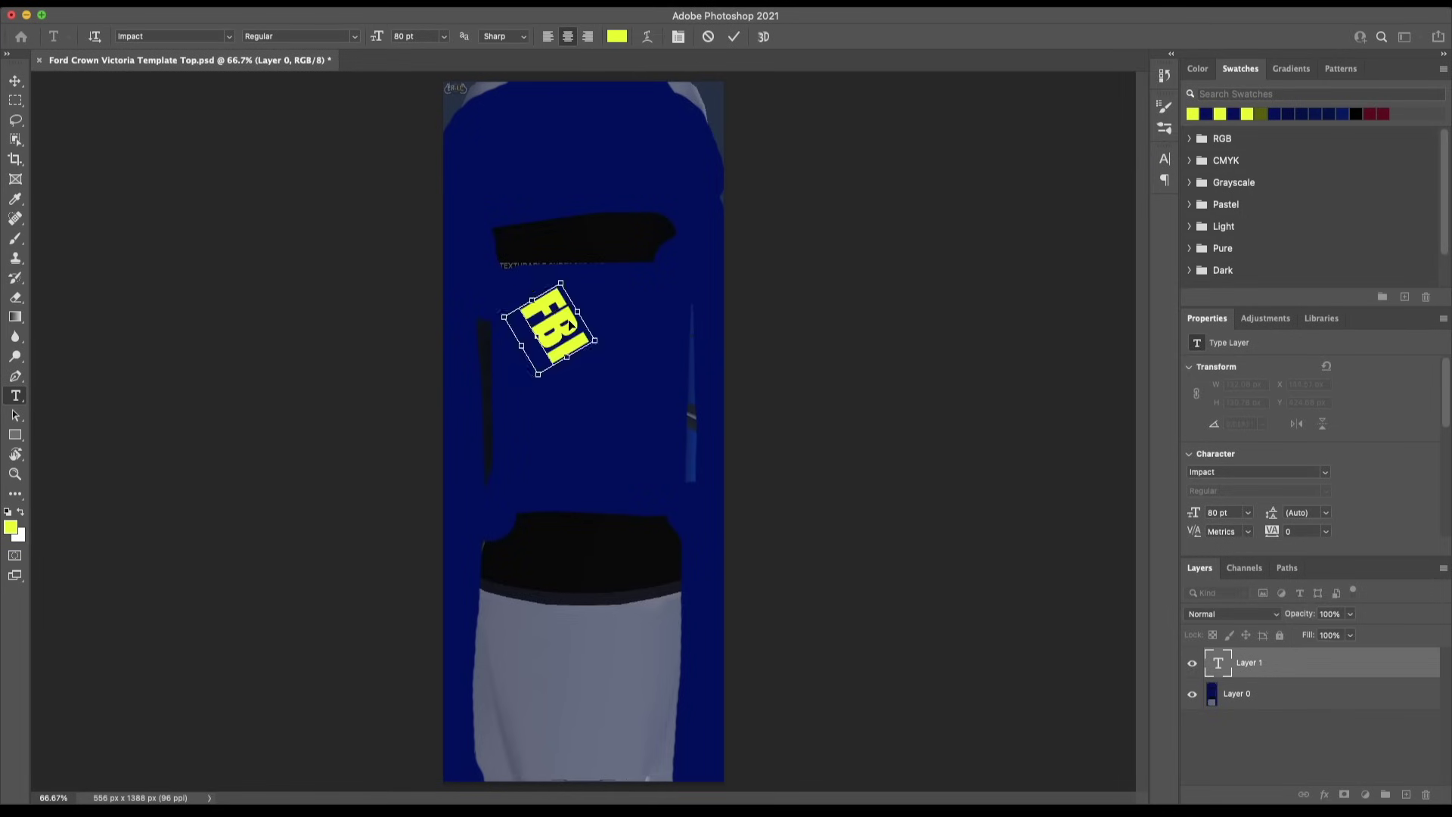
{"action": "mouse_move", "coordinate": [598, 344]}
{"action": "left_mouse_down"}
{"action": "mouse_move", "coordinate": [589, 376]}
{"action": "mouse_move", "coordinate": [628, 370]}
{"action": "left_mouse_up"}
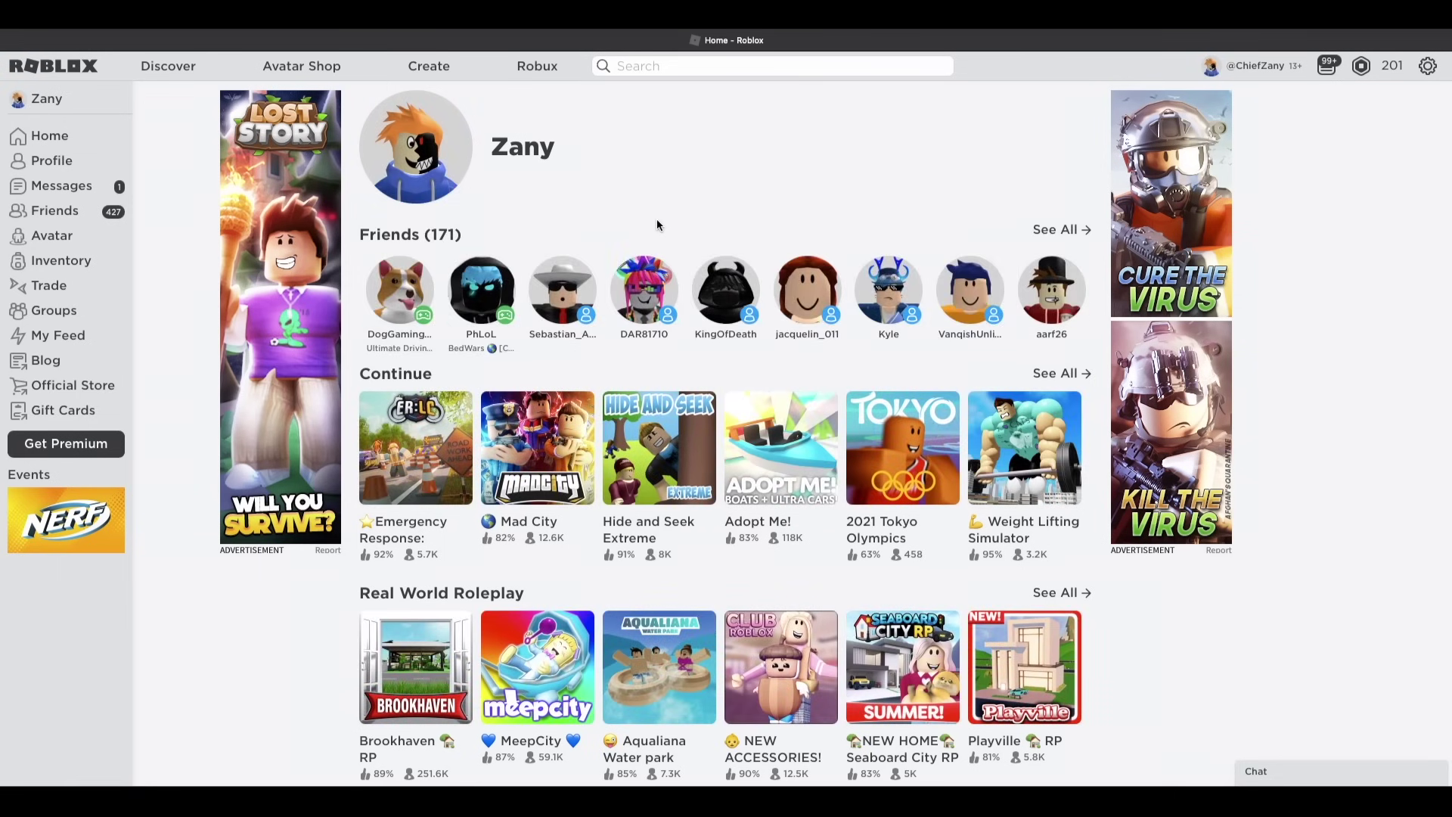
Go to the Create area to open My Creations
{"action": "left_click", "coordinate": [437, 73]}
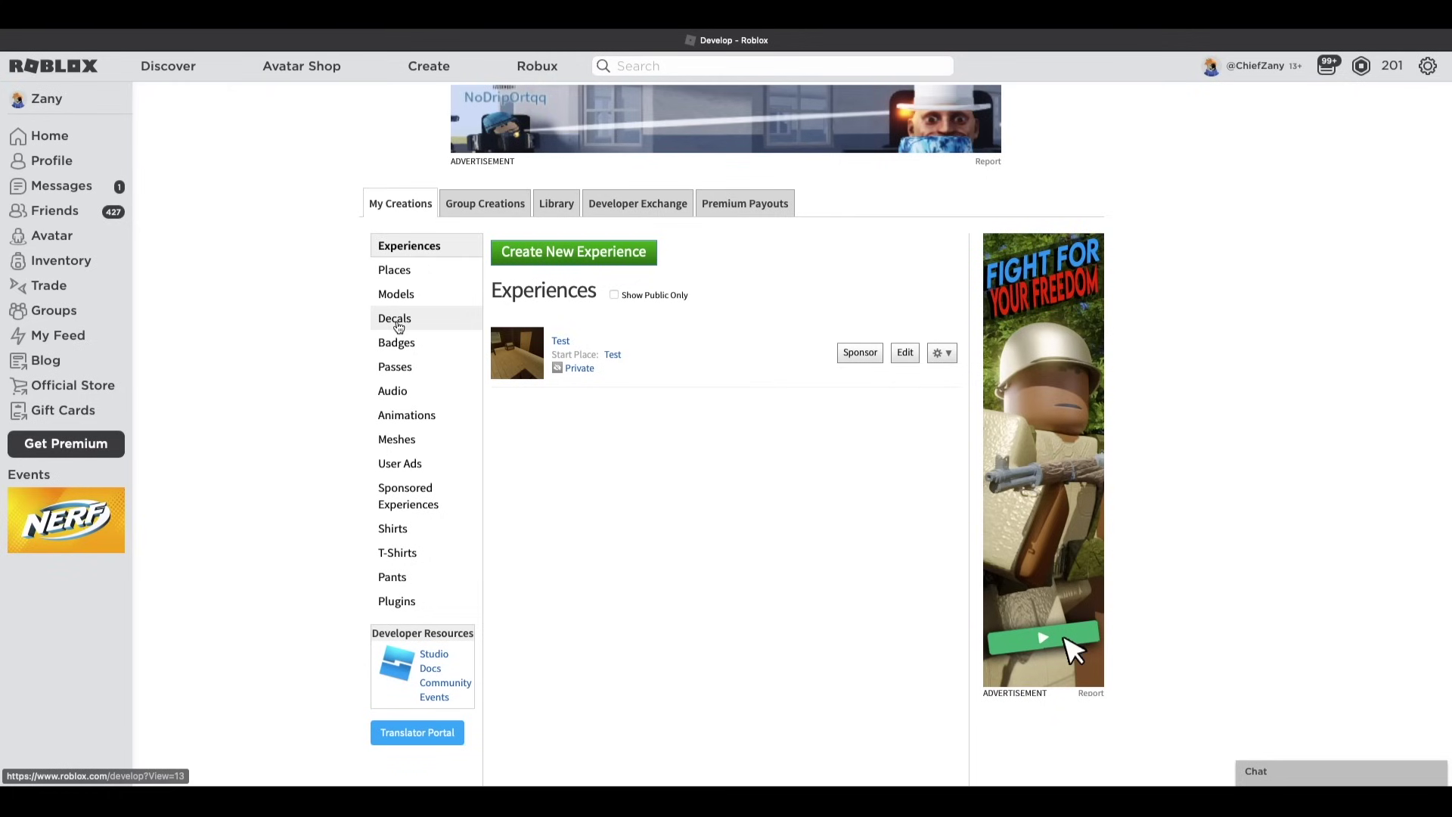
Upload the Ford Mustang Front, Left and Right PNGs as decals, then pick Ford Mustang Top.png
{"action": "left_click", "coordinate": [396, 320]}
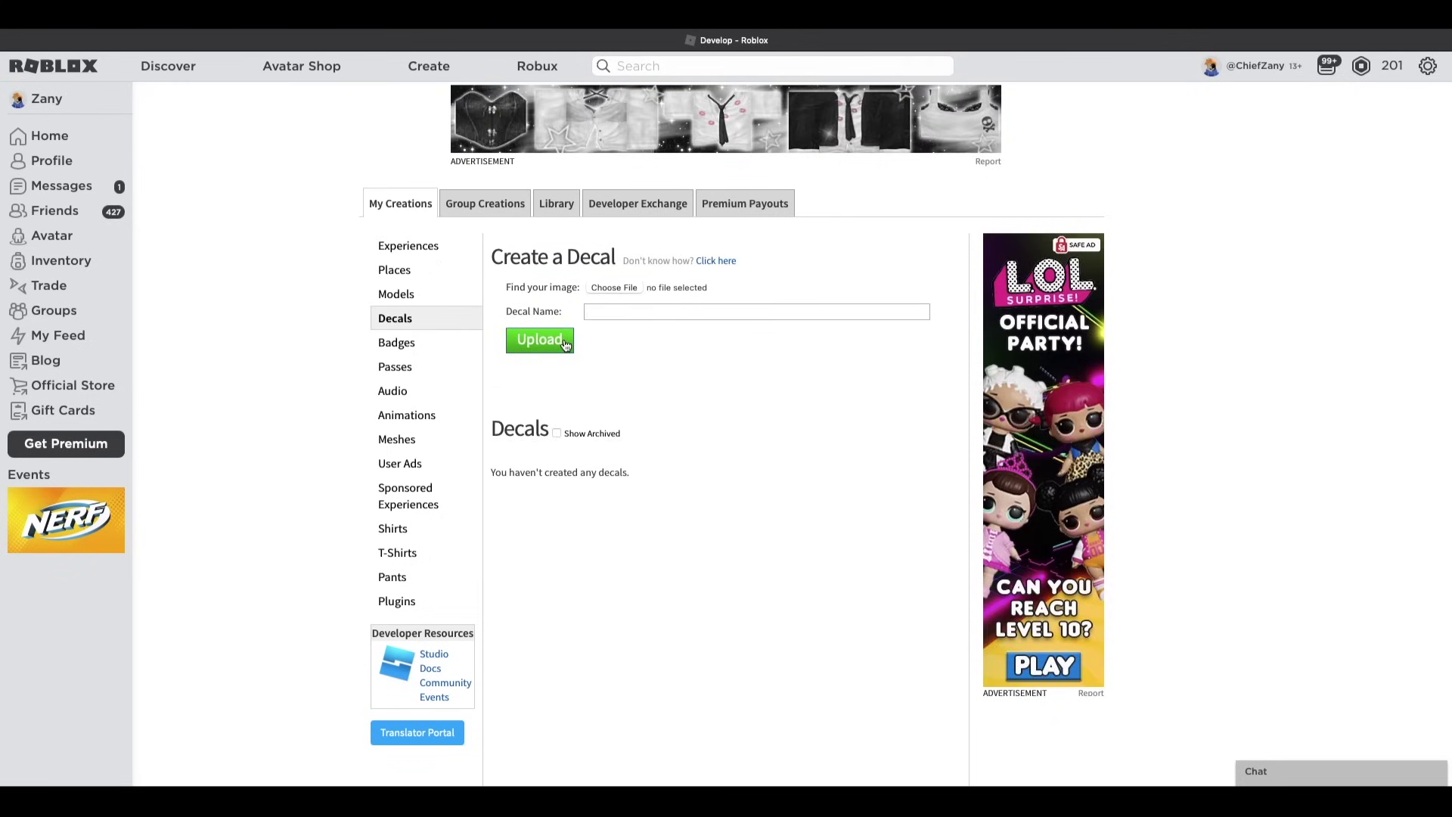
{"action": "left_click", "coordinate": [613, 288]}
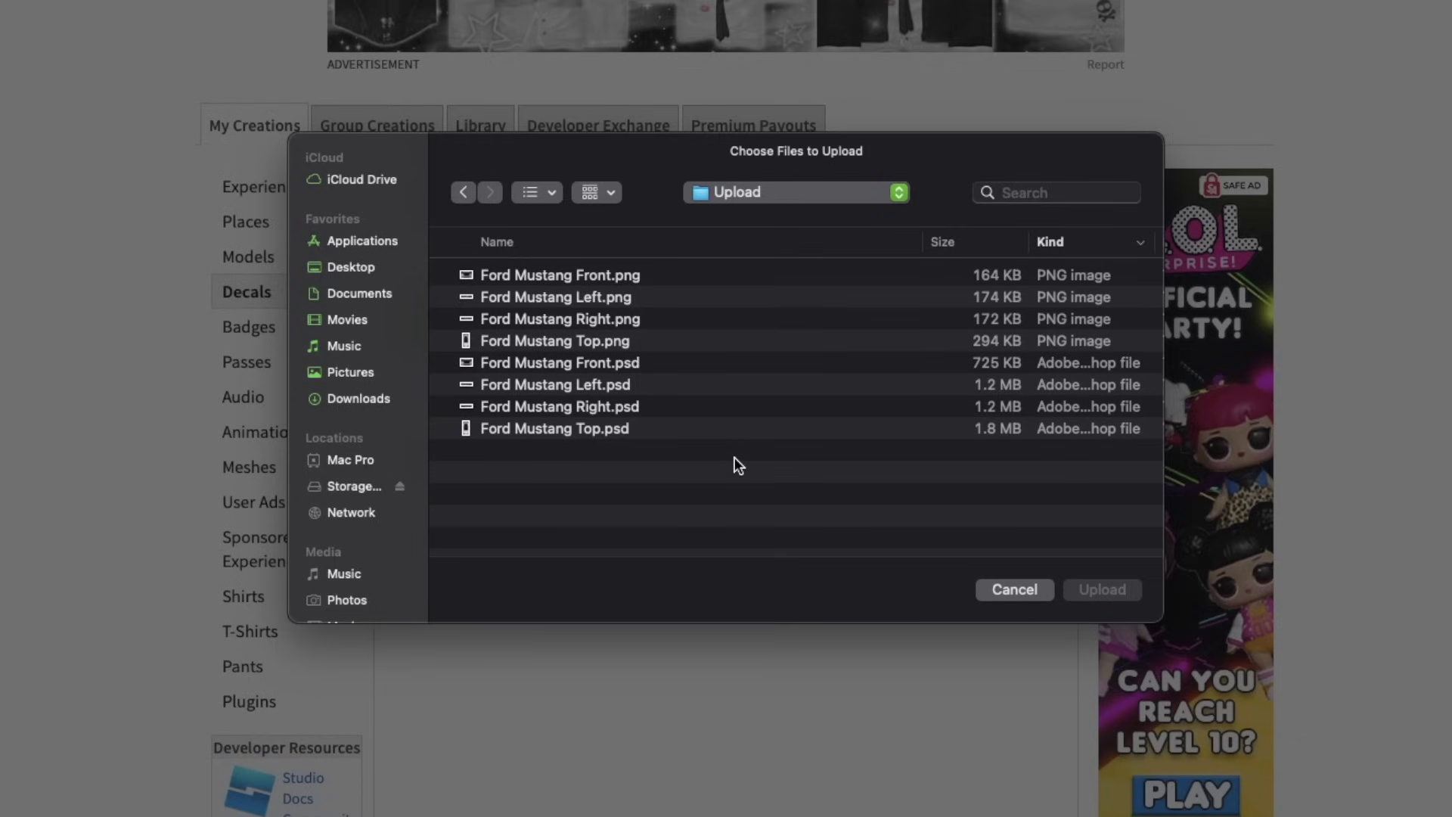
{"action": "left_click", "coordinate": [619, 276]}
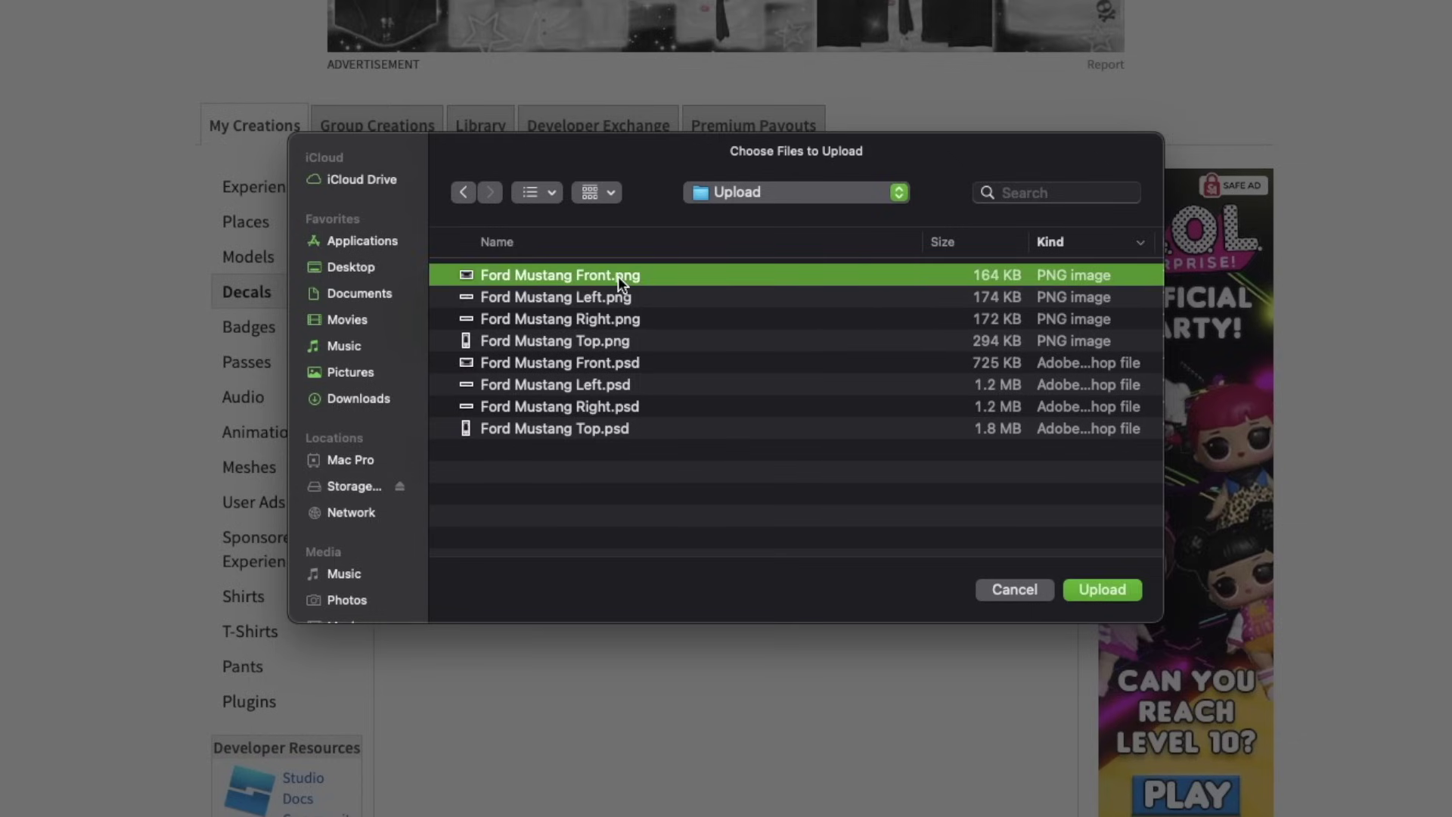
{"action": "double_click", "coordinate": [619, 276]}
{"action": "left_click", "coordinate": [492, 337]}
{"action": "left_click", "coordinate": [543, 321]}
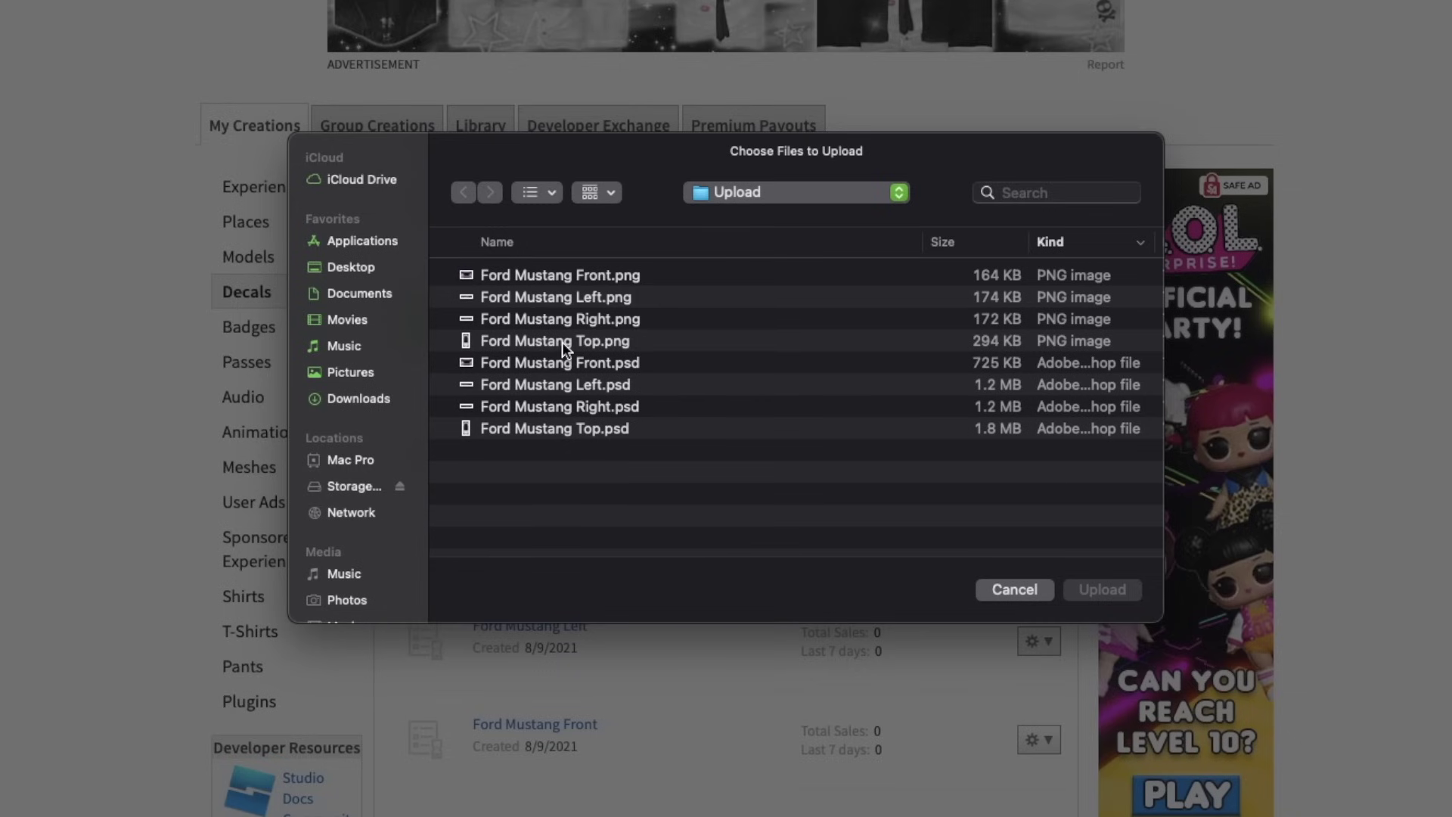
{"action": "left_click", "coordinate": [564, 342]}
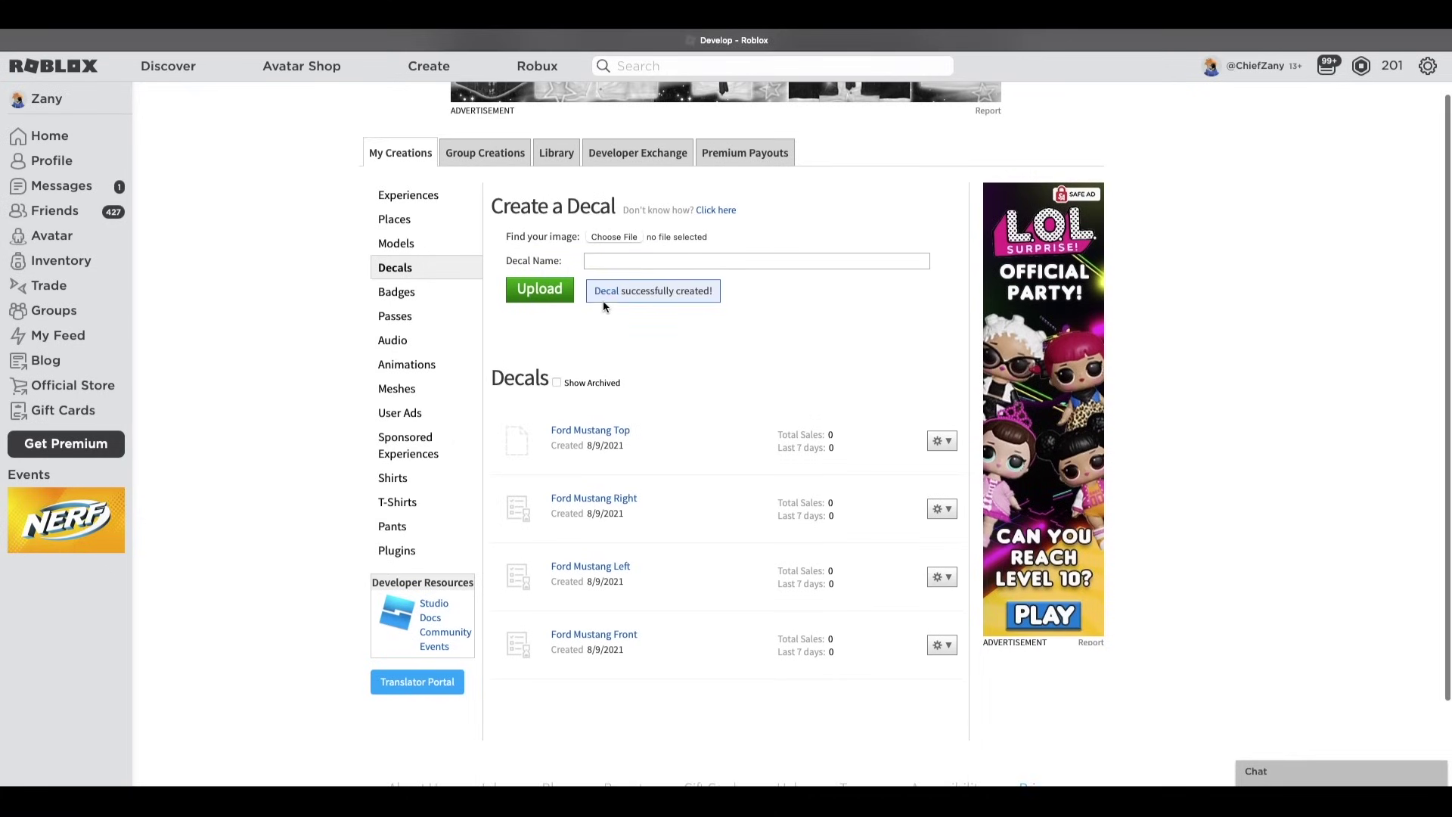
Upload Ford Crown Victoria Left.png from the Ford Crown Victoria P71 > Upload folder as a decal
{"action": "left_click", "coordinate": [606, 236]}
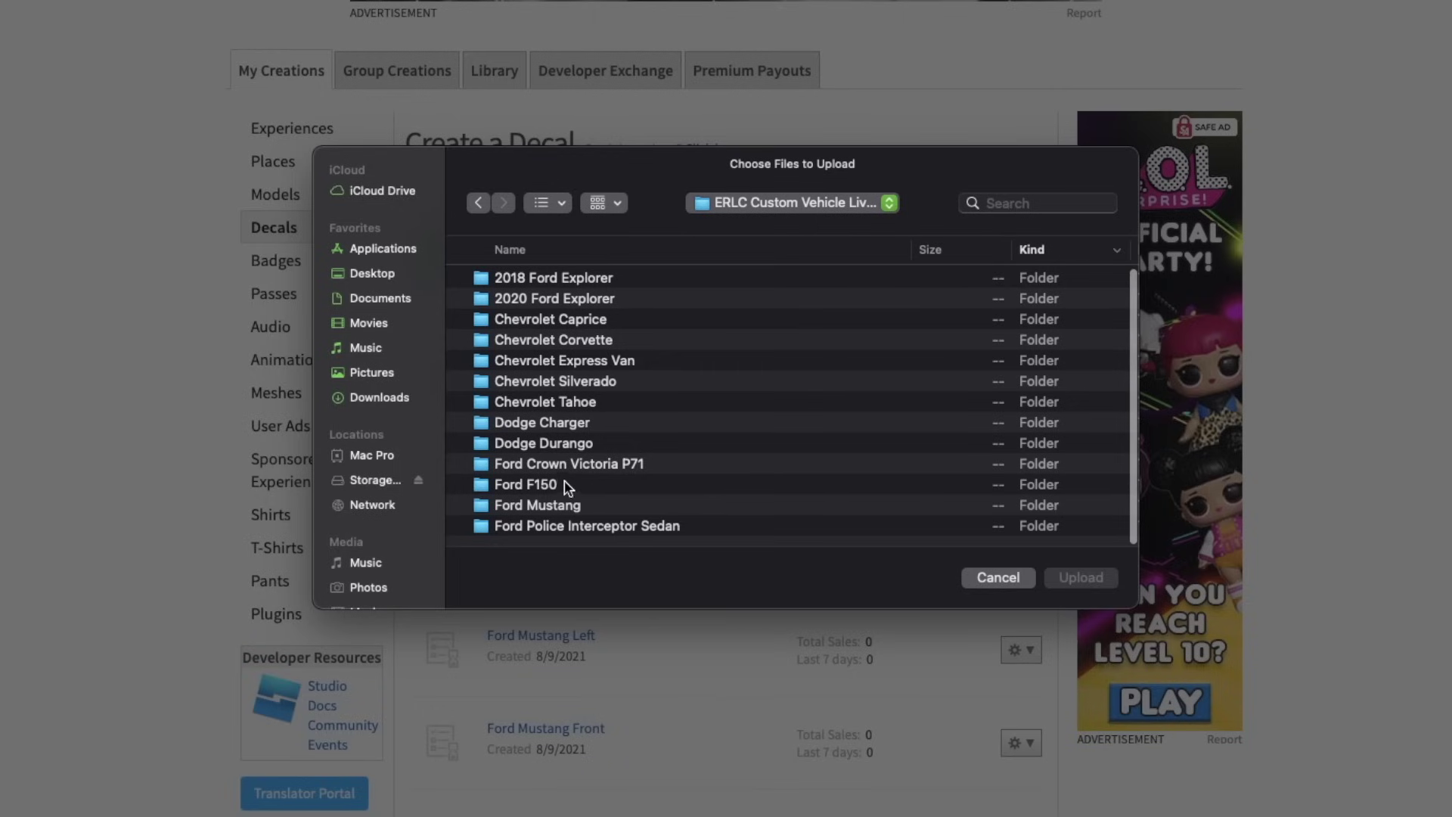
{"action": "left_click", "coordinate": [608, 441]}
{"action": "double_click", "coordinate": [565, 464]}
{"action": "double_click", "coordinate": [528, 279]}
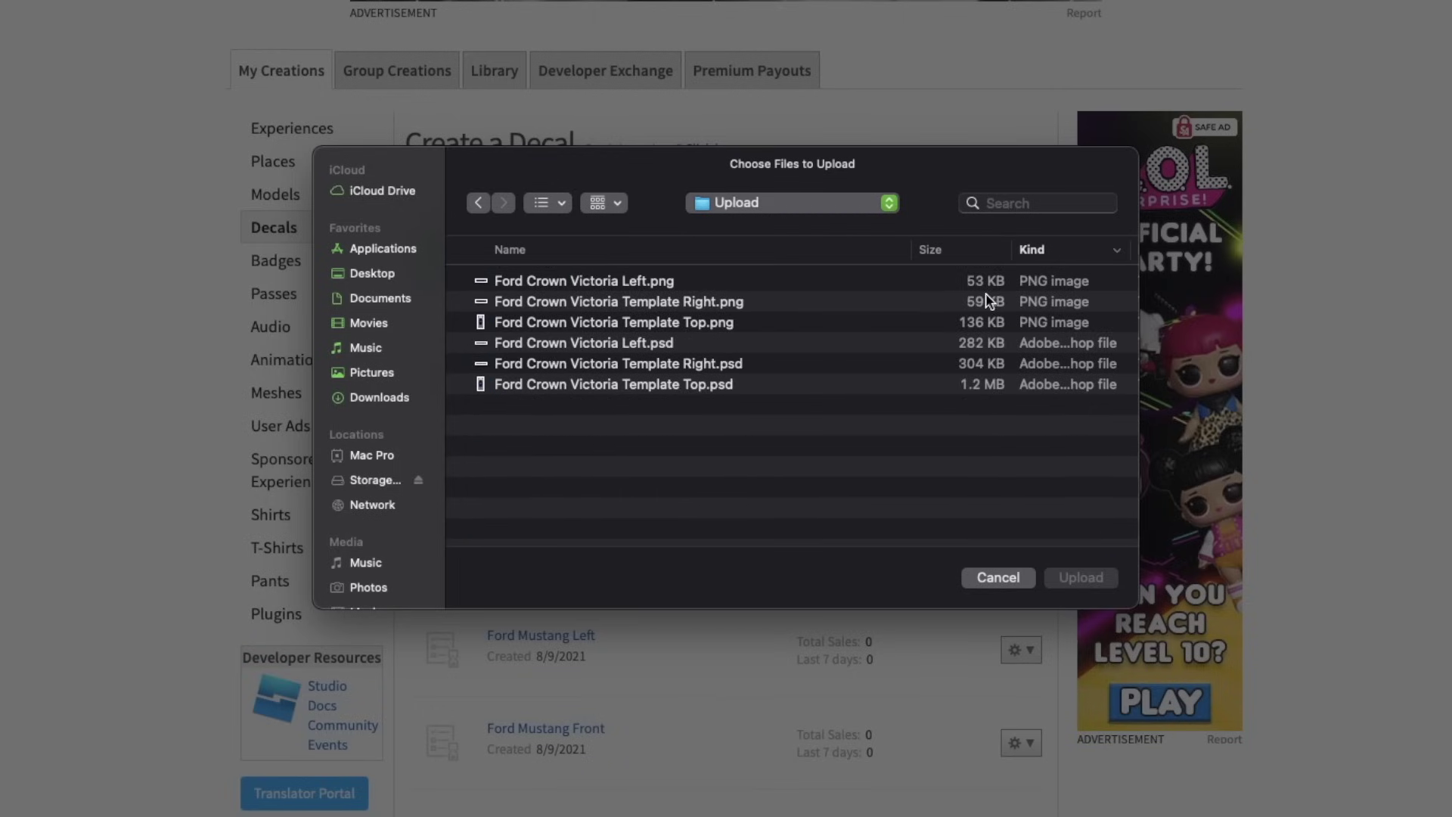
{"action": "left_click", "coordinate": [542, 286]}
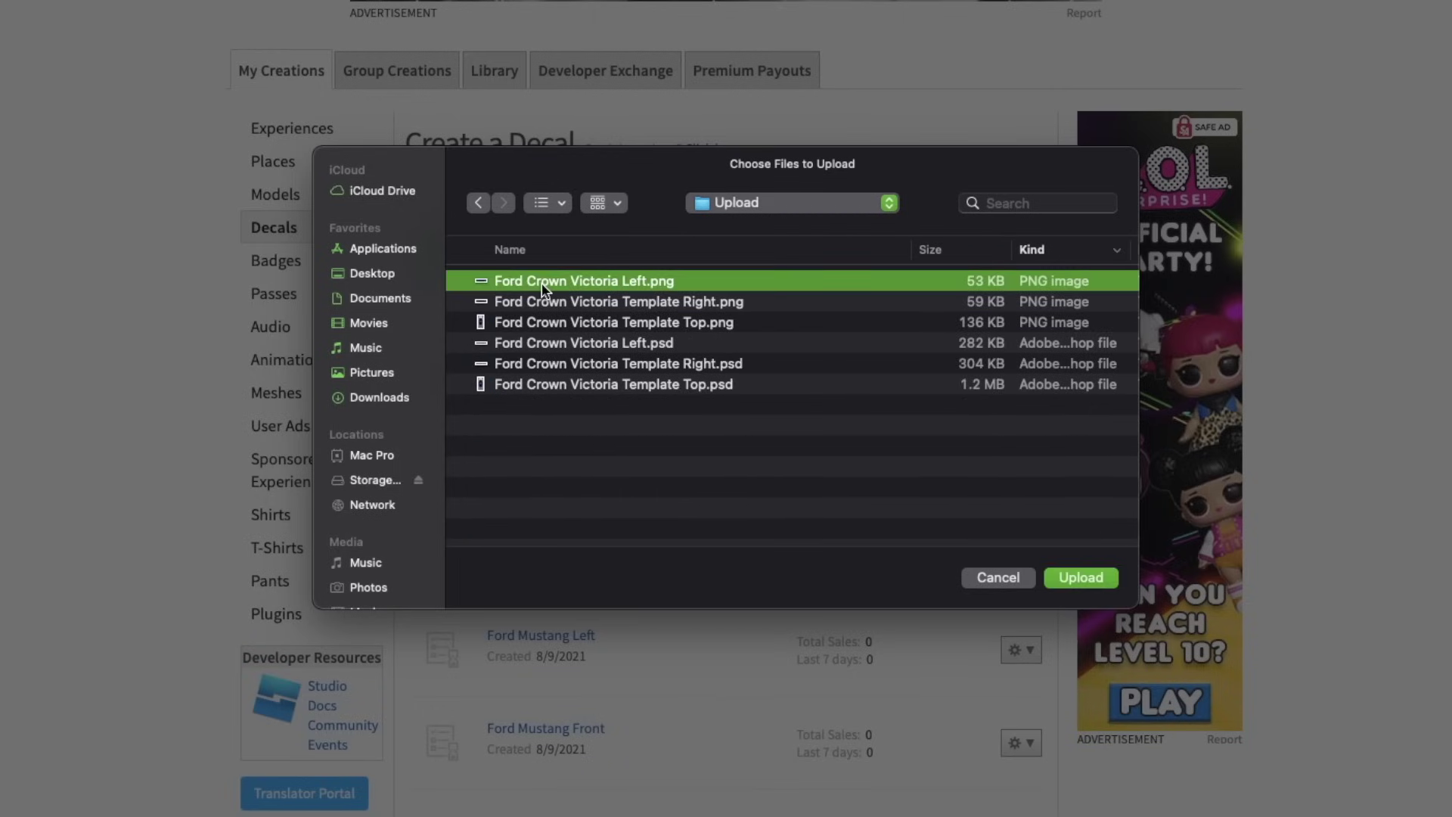
{"action": "key", "text": "Return"}
{"action": "left_click", "coordinate": [455, 257]}
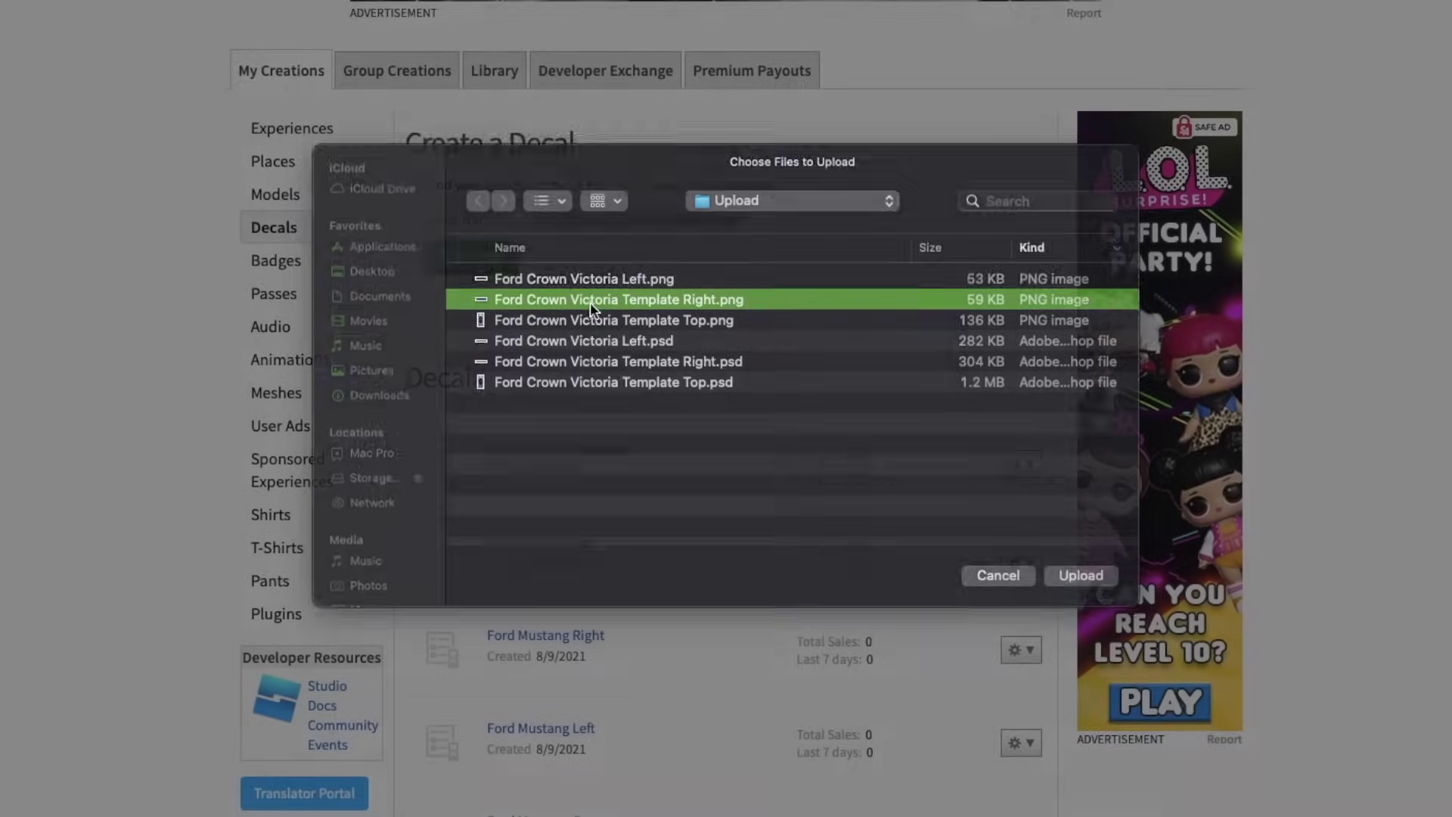
Upload the Crown Victoria Right and Top images as decals
{"action": "double_click", "coordinate": [590, 302]}
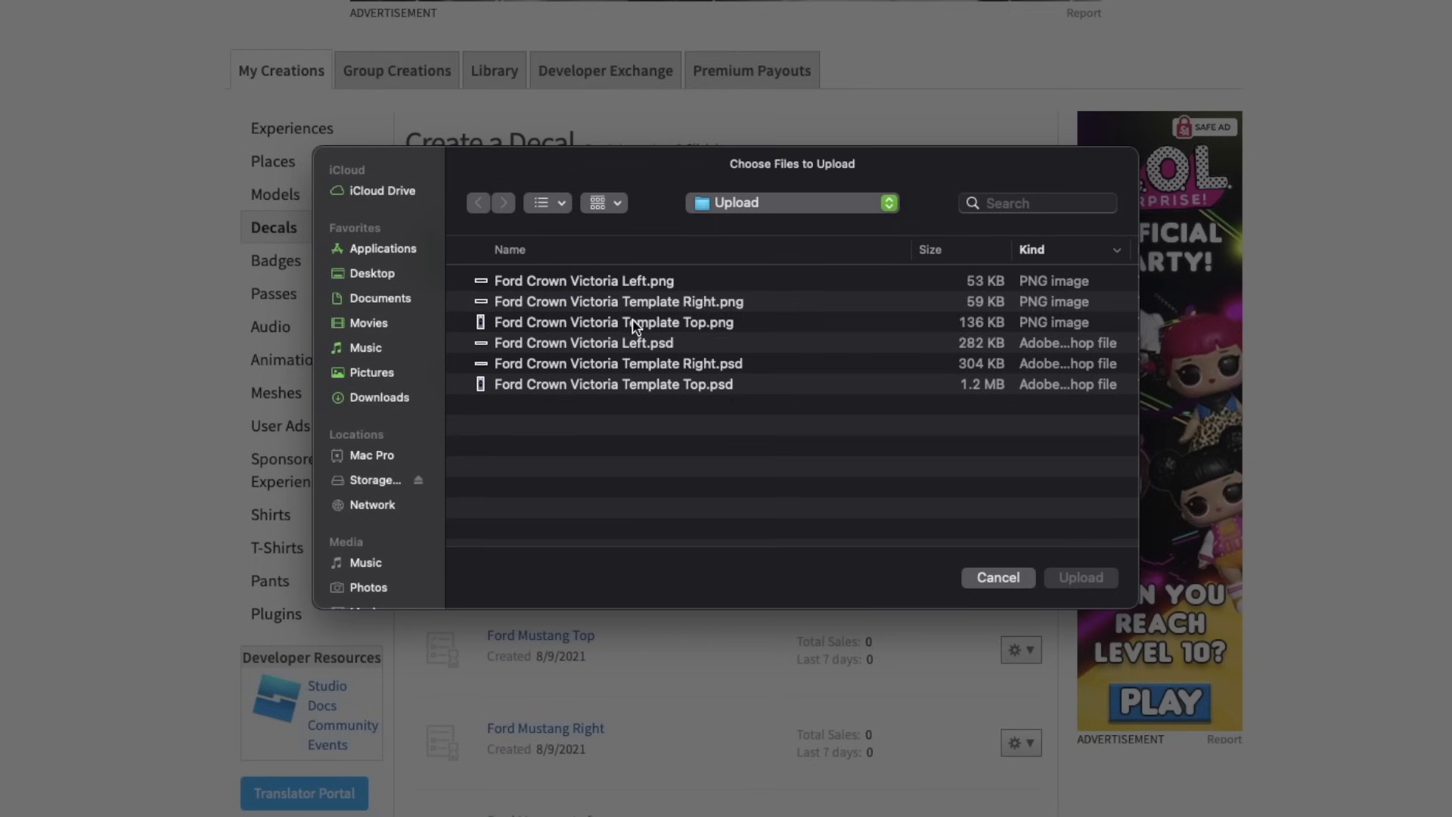
{"action": "double_click", "coordinate": [630, 322]}
{"action": "left_click", "coordinate": [471, 257]}
{"action": "scroll", "coordinate": [539, 333], "scroll_direction": "down", "scroll_amount": 3}
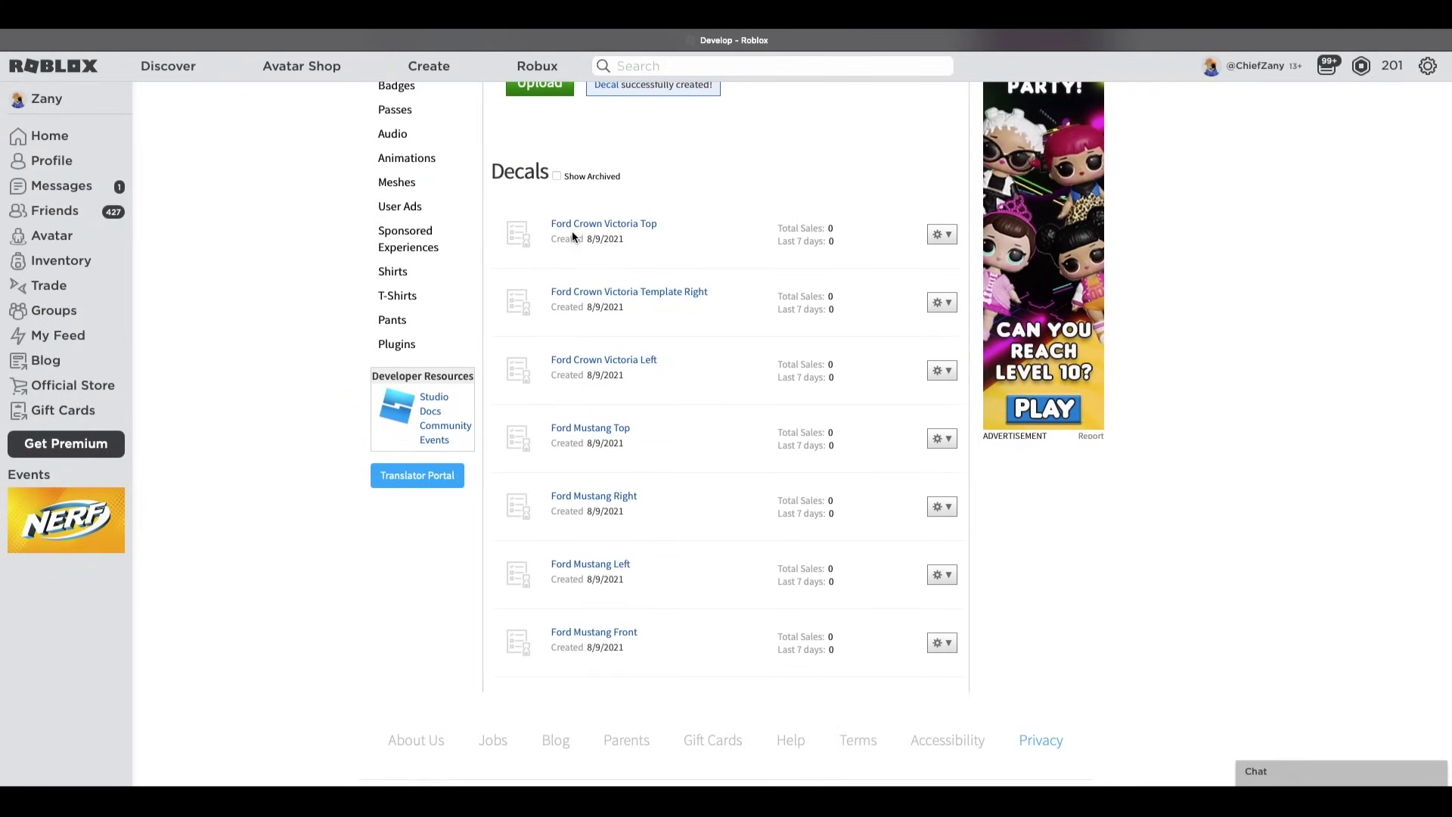
{"action": "scroll", "coordinate": [572, 229], "scroll_direction": "up", "scroll_amount": 1}
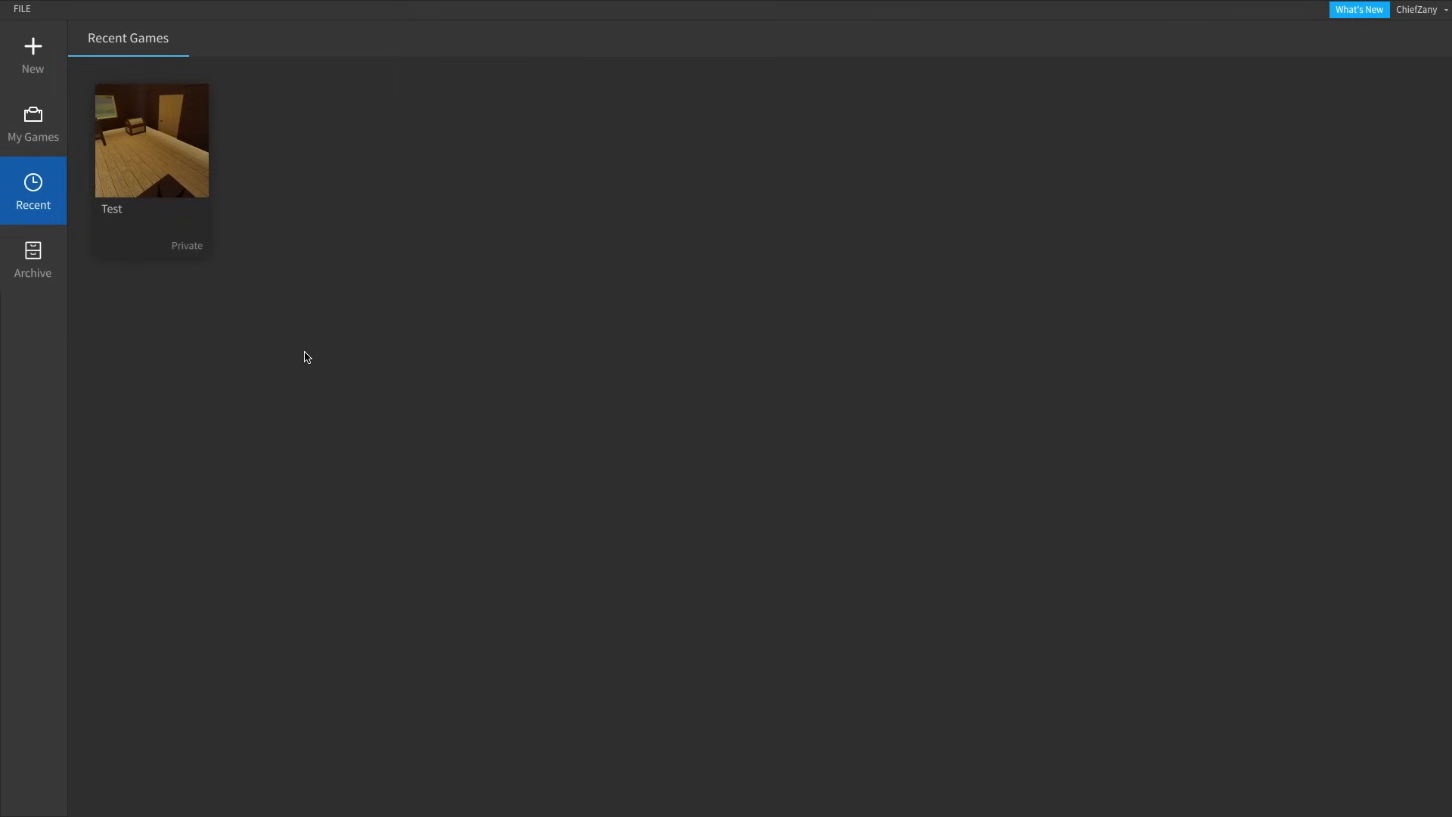
Open the Test place from Recent Games
{"action": "left_click", "coordinate": [170, 229]}
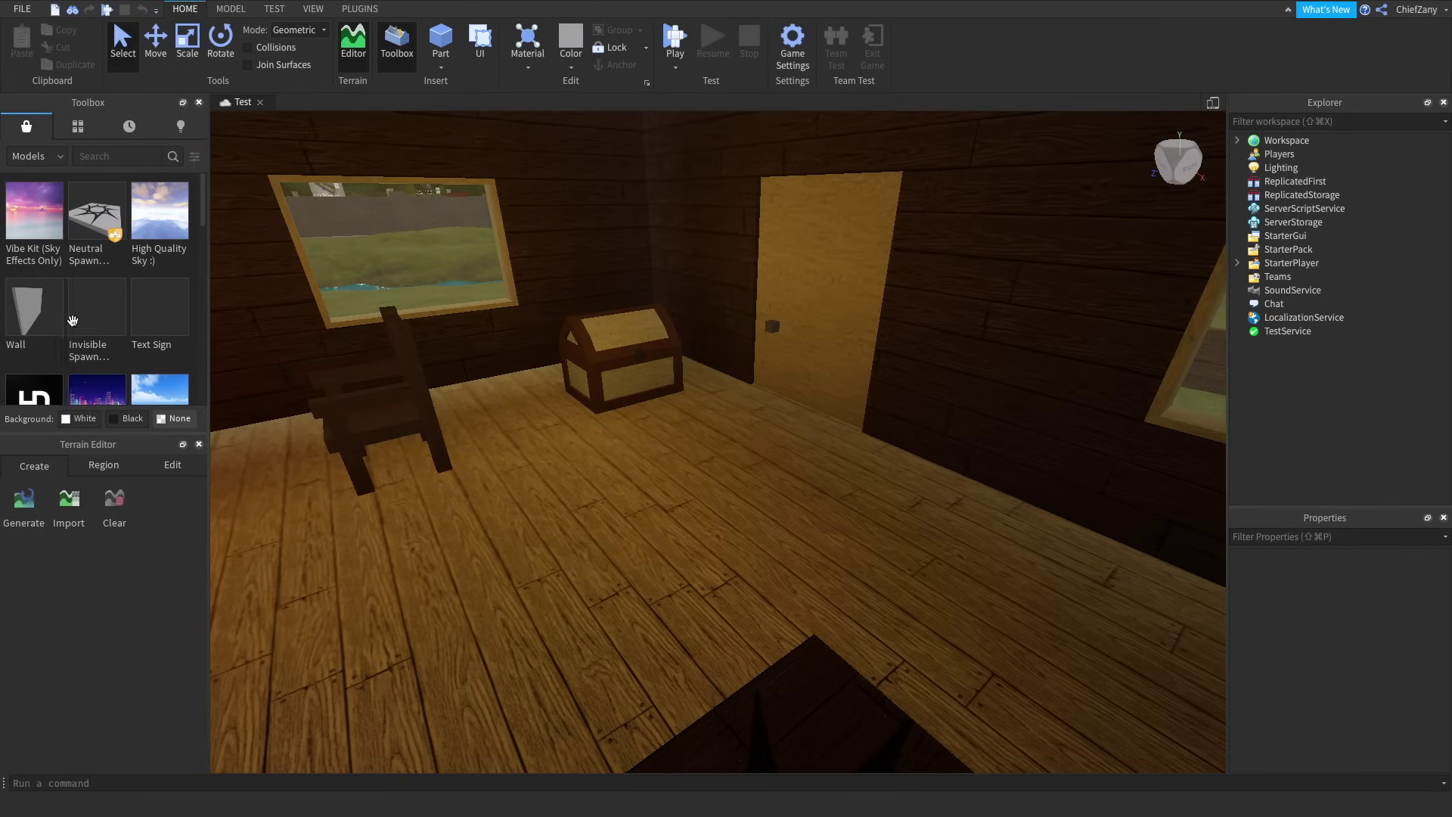
Filter the Toolbox Inventory to My Images to list the Crown Victoria and Mustang liveries
{"action": "scroll", "coordinate": [125, 476], "scroll_direction": "down", "scroll_amount": 5}
{"action": "mouse_move", "coordinate": [125, 477]}
{"action": "scroll", "coordinate": [83, 317], "scroll_direction": "down", "scroll_amount": 5}
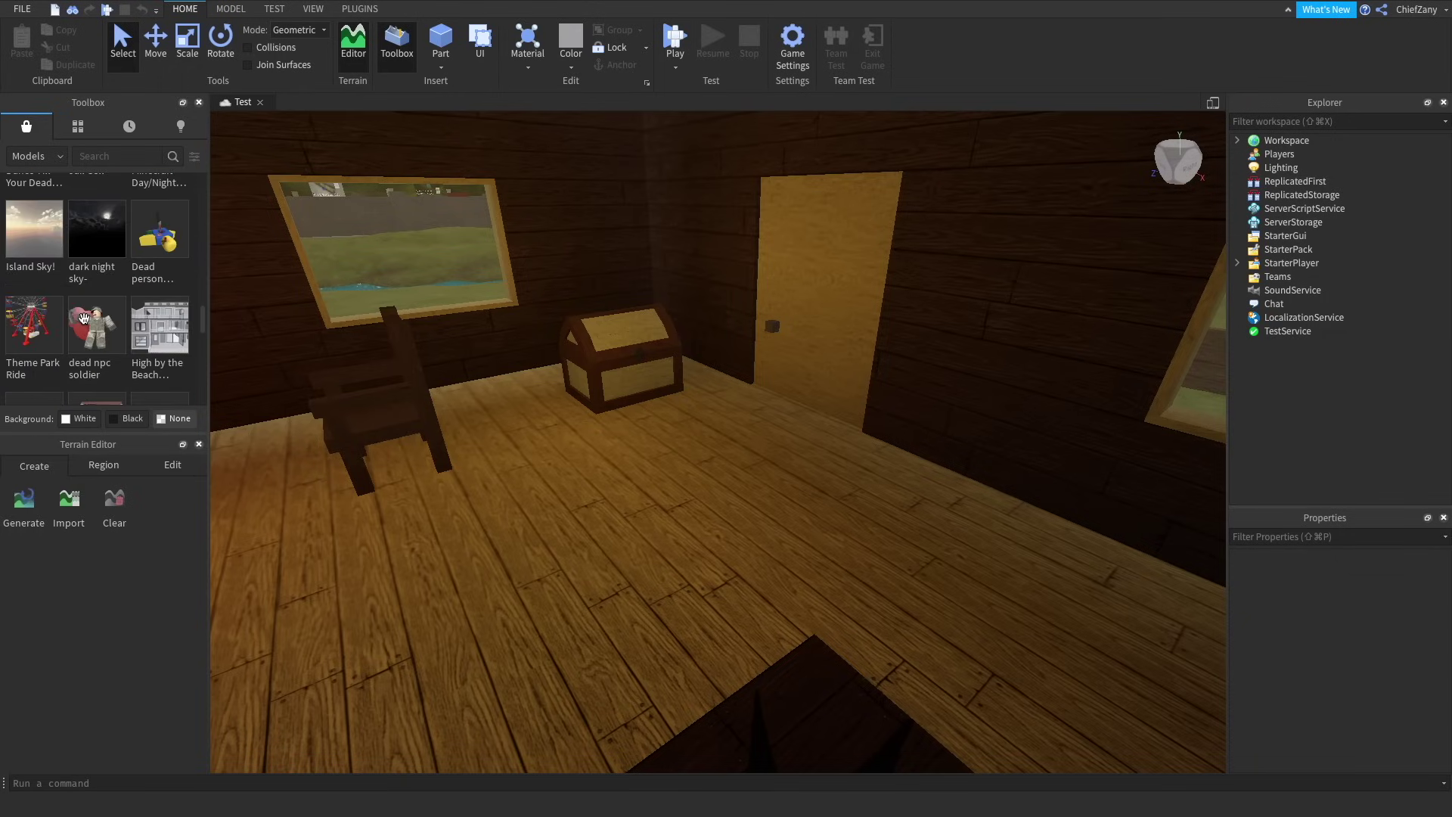
{"action": "scroll", "coordinate": [83, 318], "scroll_direction": "up", "scroll_amount": 10}
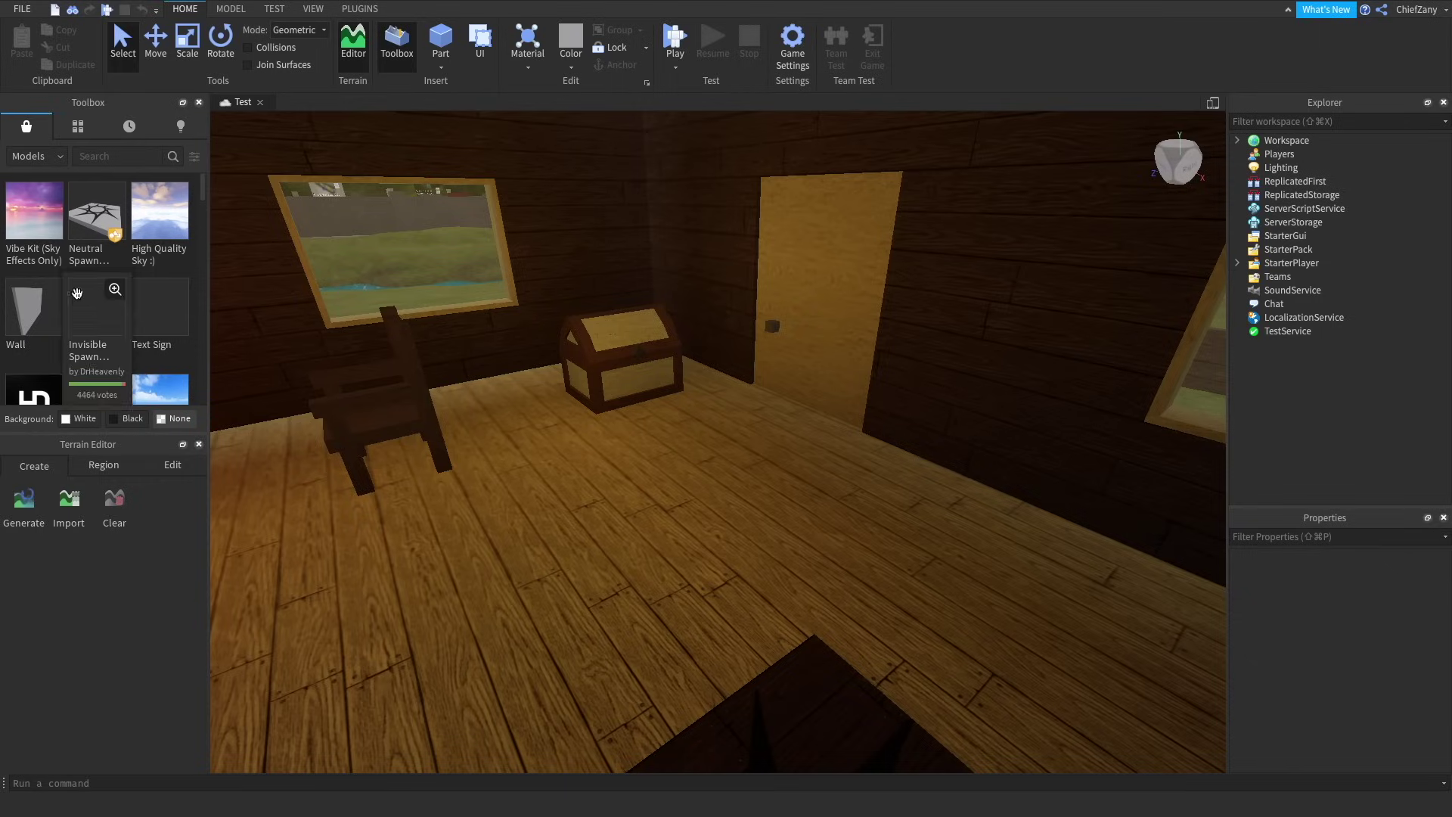
{"action": "left_click", "coordinate": [78, 128]}
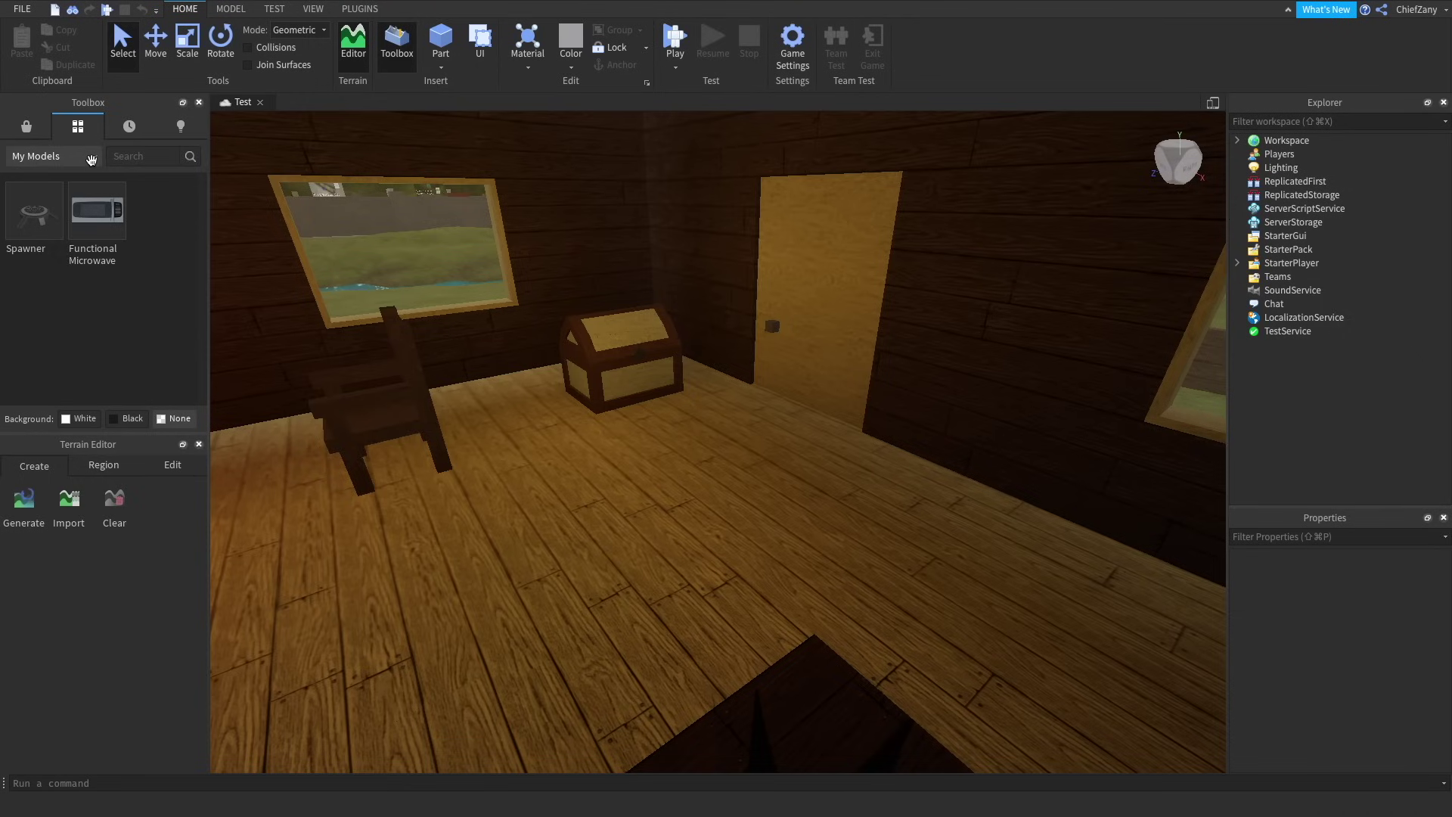
{"action": "left_click", "coordinate": [90, 159]}
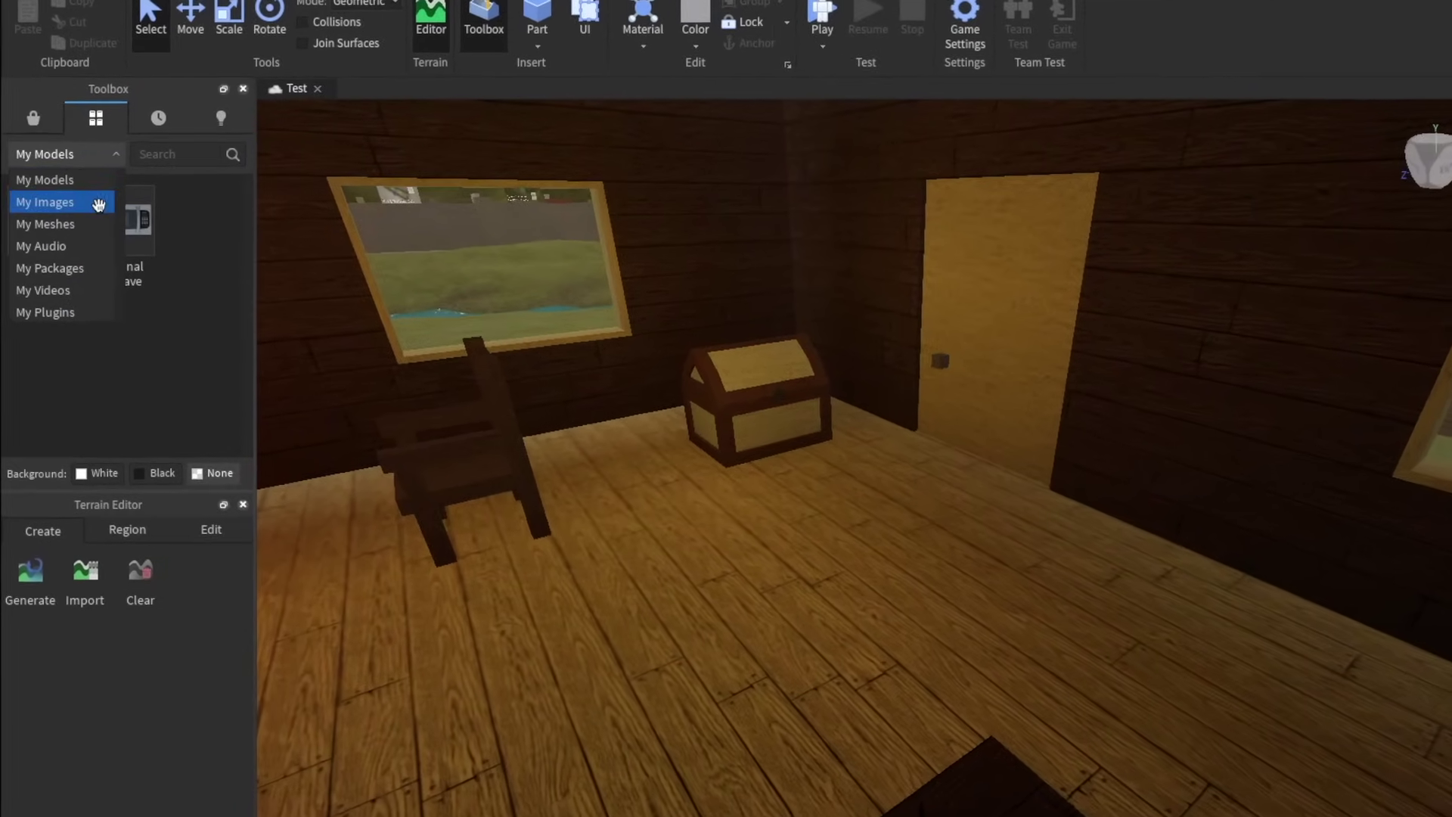
{"action": "left_click", "coordinate": [98, 203]}
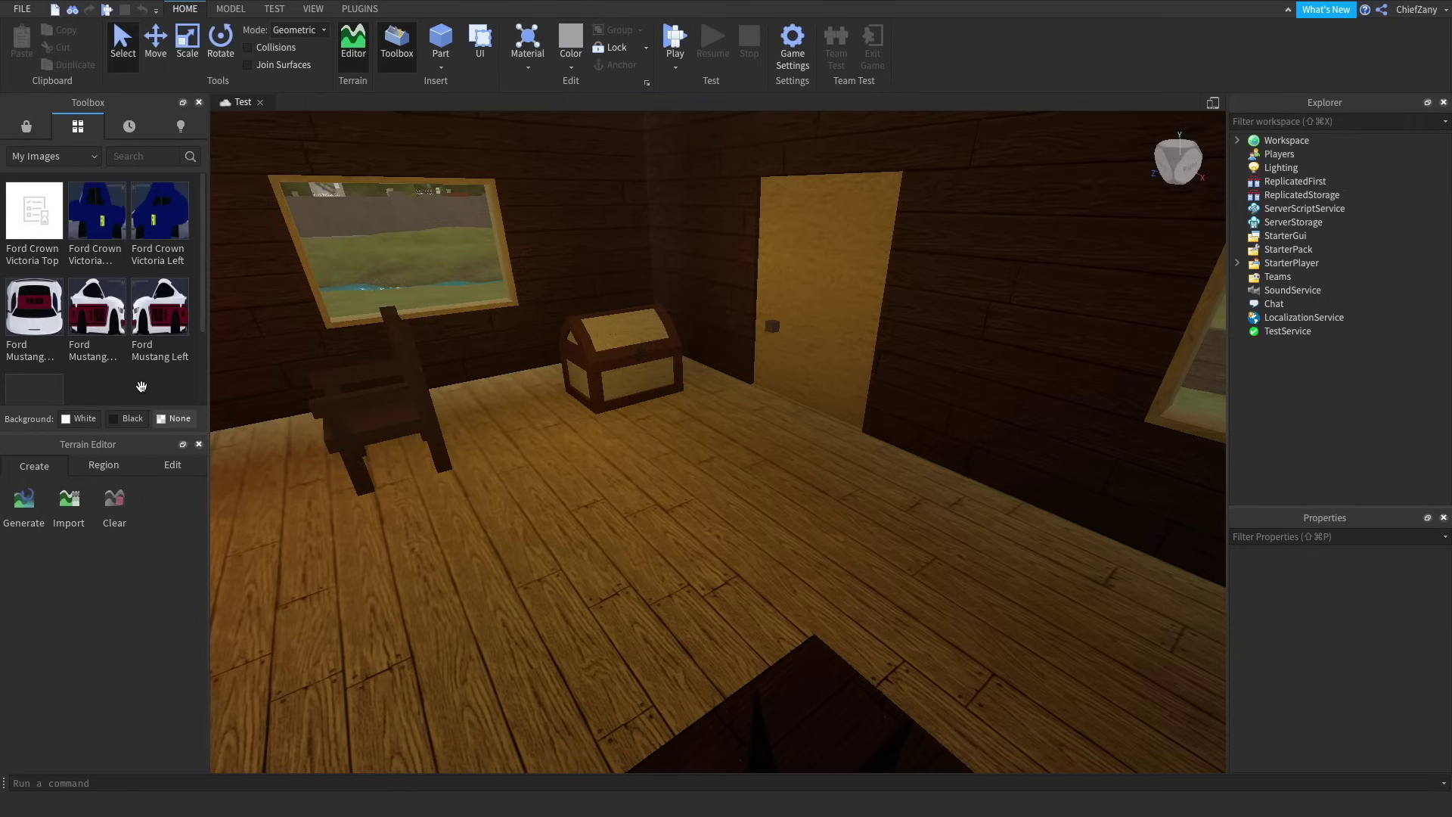
{"action": "scroll", "coordinate": [141, 387], "scroll_direction": "down", "scroll_amount": 3}
{"action": "scroll", "coordinate": [141, 387], "scroll_direction": "up", "scroll_amount": 3}
Copy the Ford Crown Victoria Top image's asset ID from its context menu
{"action": "right_click", "coordinate": [56, 235]}
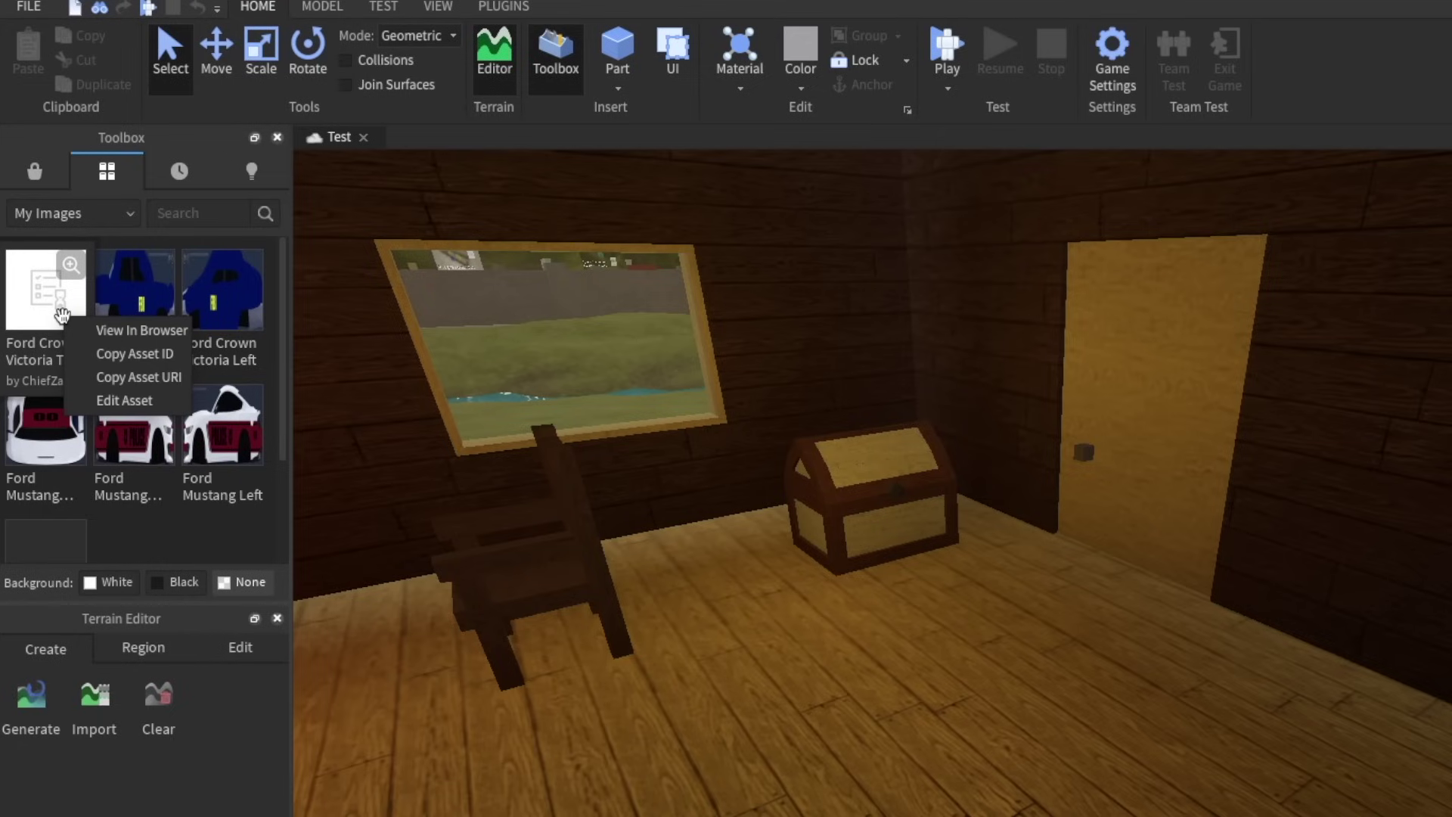
{"action": "left_click", "coordinate": [112, 354]}
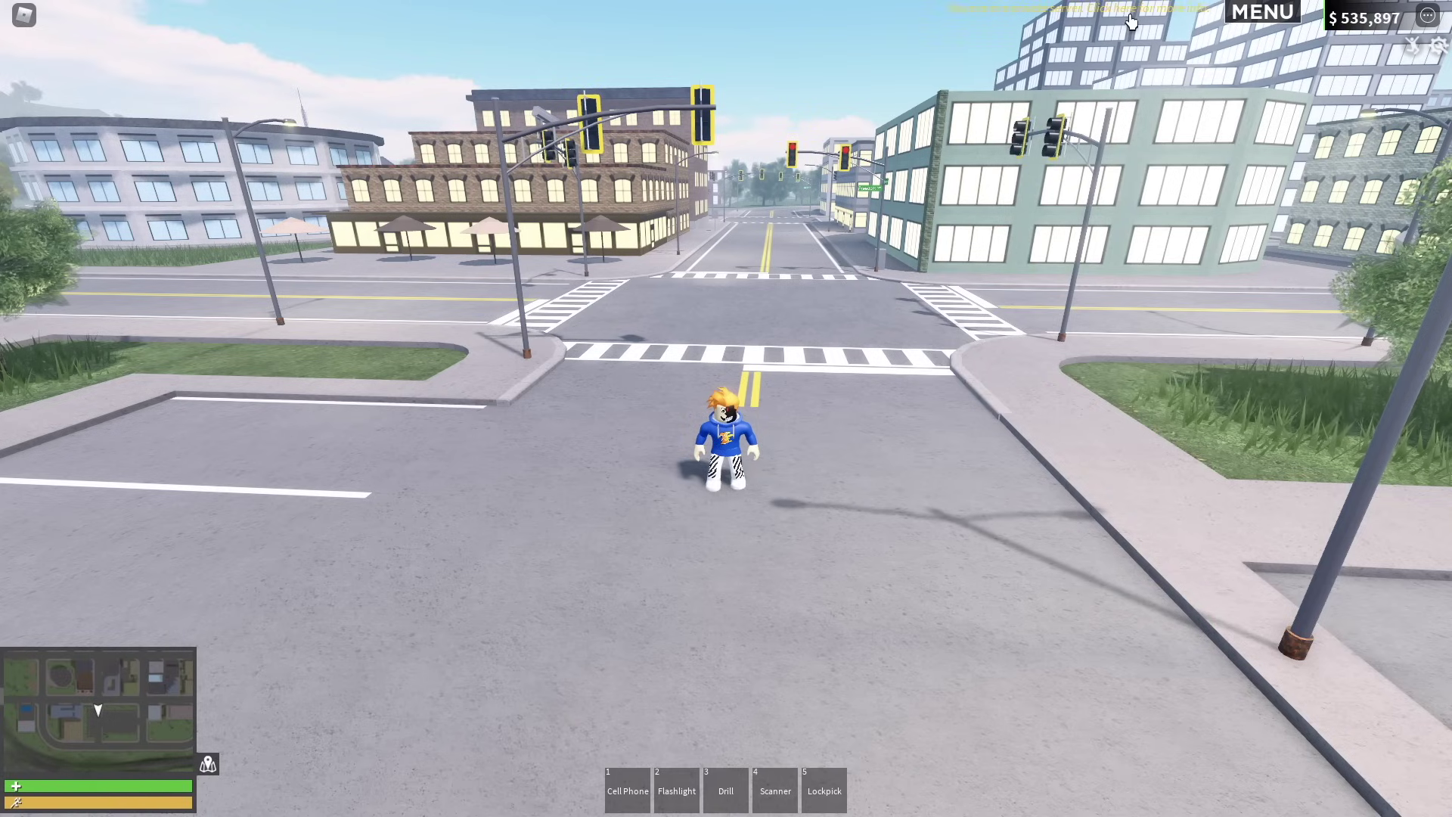
From the private server's settings, scroll to Custom Liveries and enter the livery editor garage
{"action": "left_click", "coordinate": [1051, 9]}
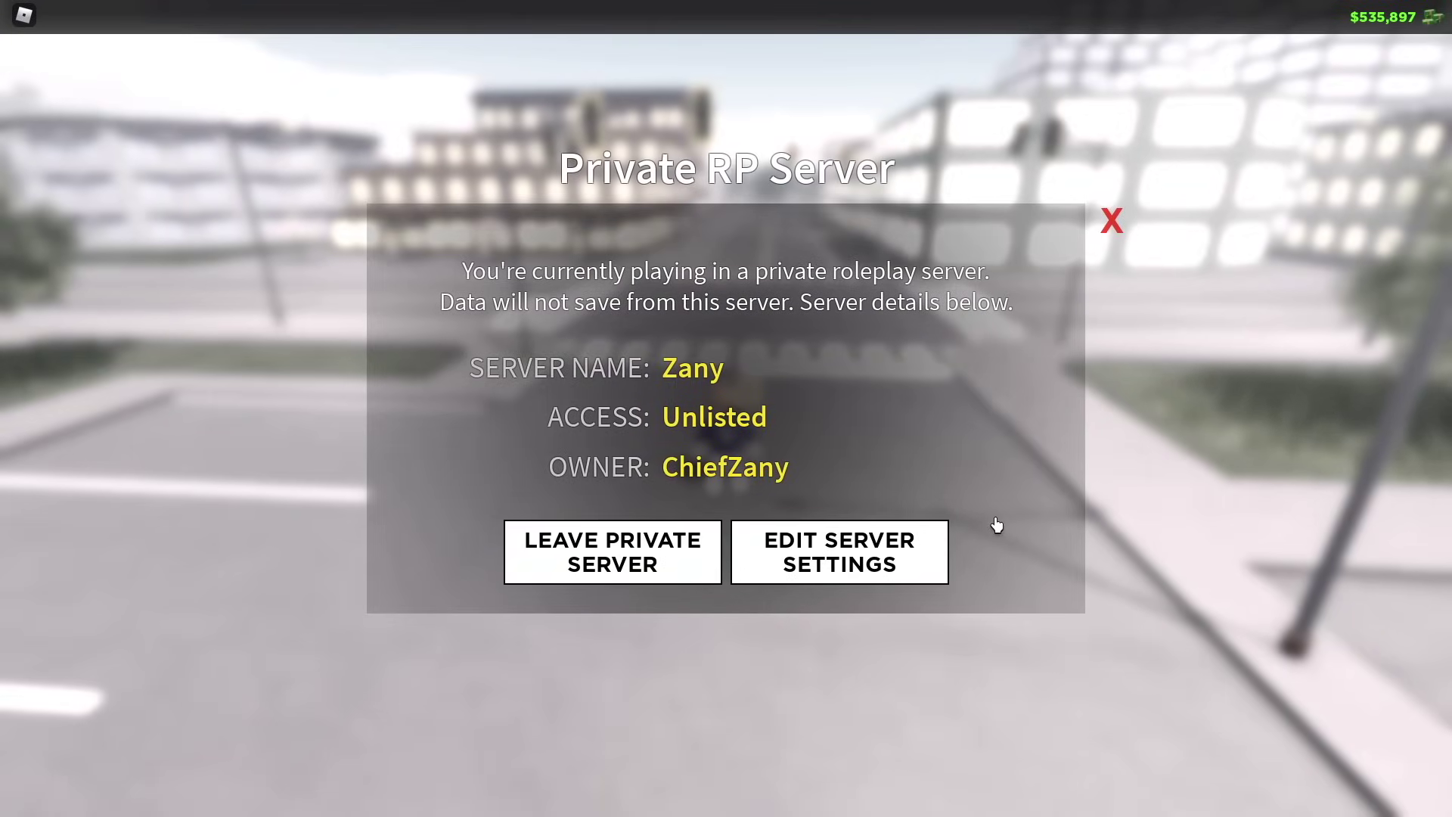
{"action": "left_click", "coordinate": [907, 573]}
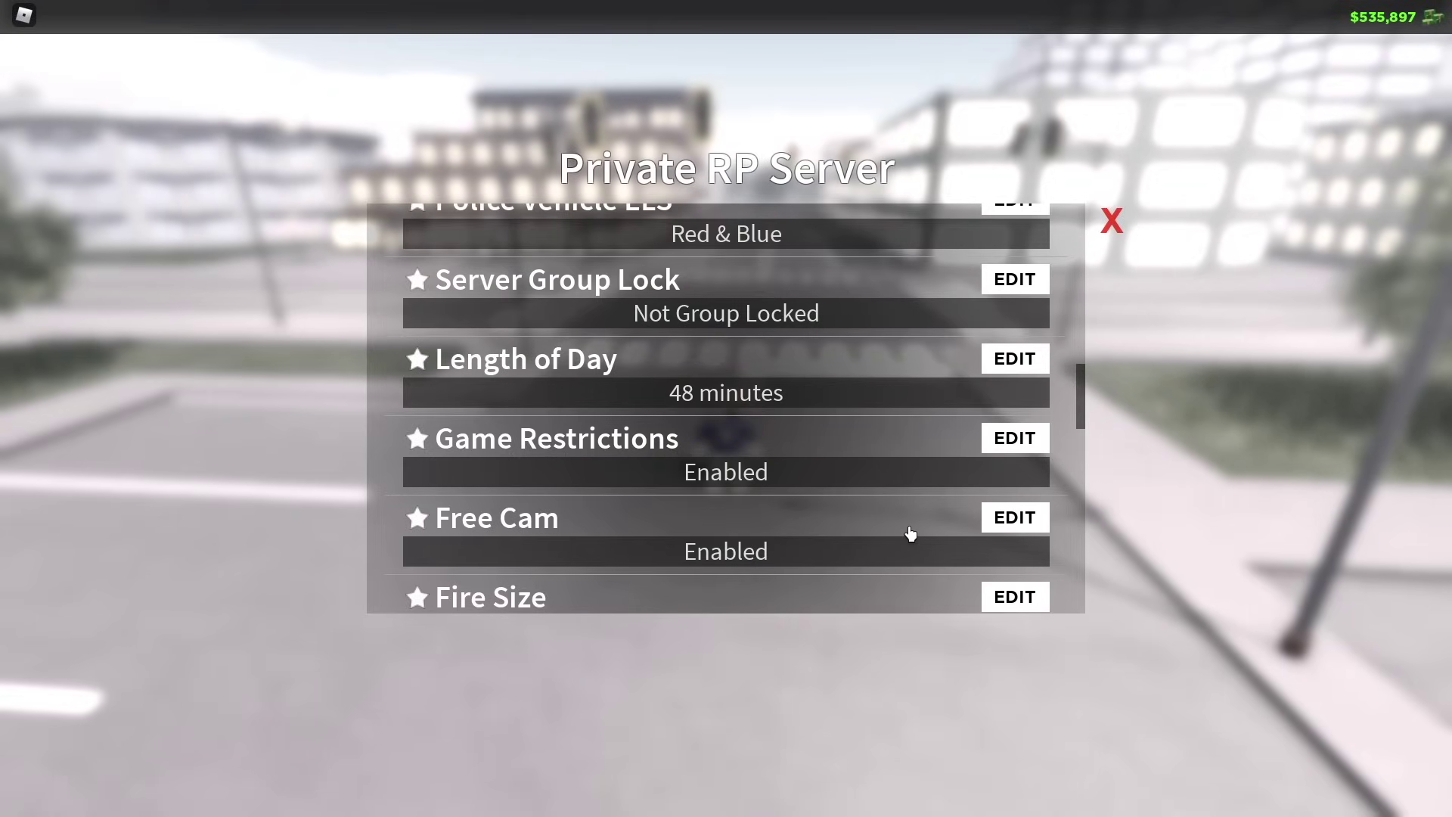
{"action": "scroll", "coordinate": [908, 536], "scroll_direction": "down", "scroll_amount": 2}
{"action": "scroll", "coordinate": [908, 535], "scroll_direction": "down", "scroll_amount": 7}
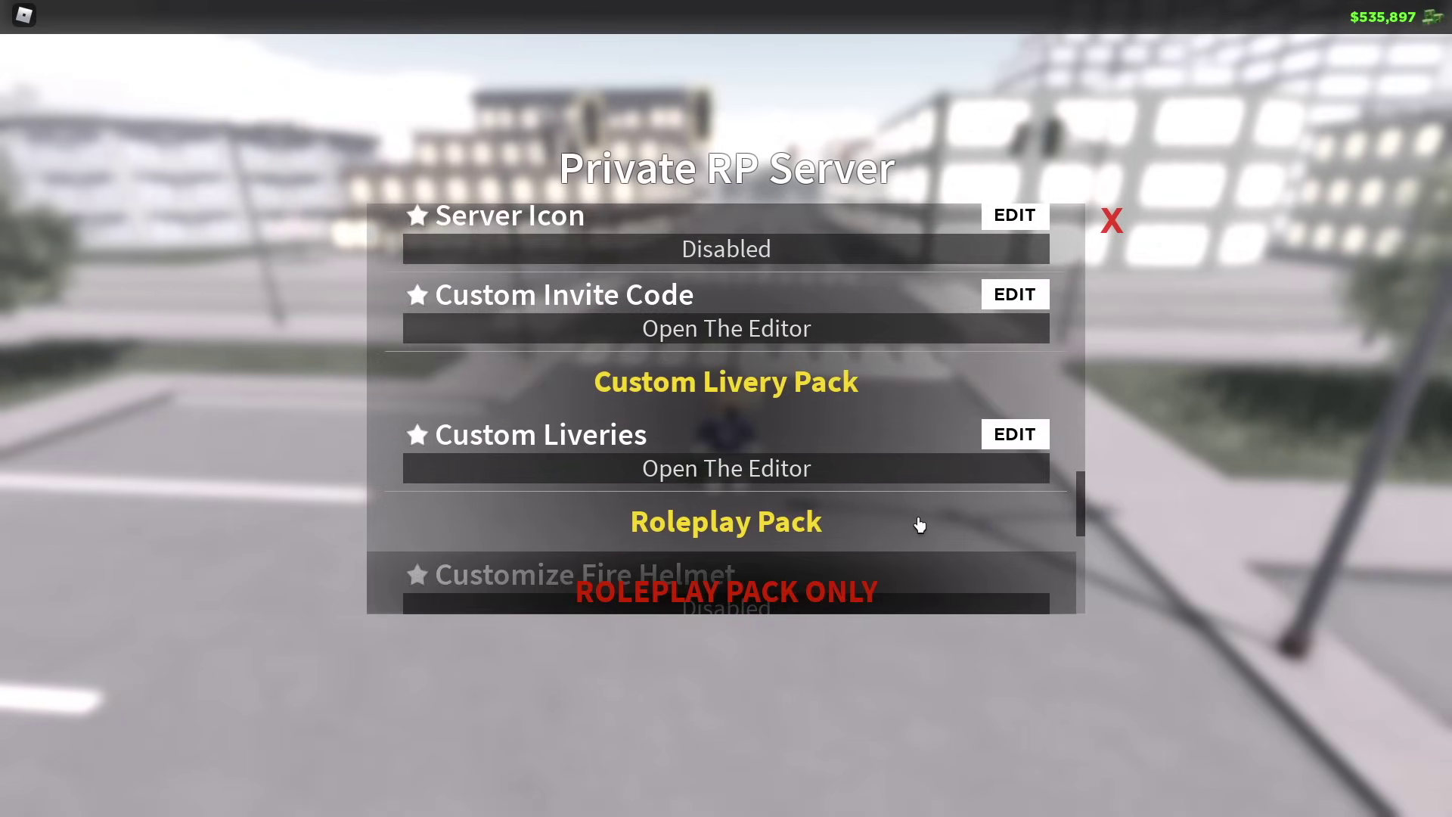
{"action": "key", "text": "Escape"}
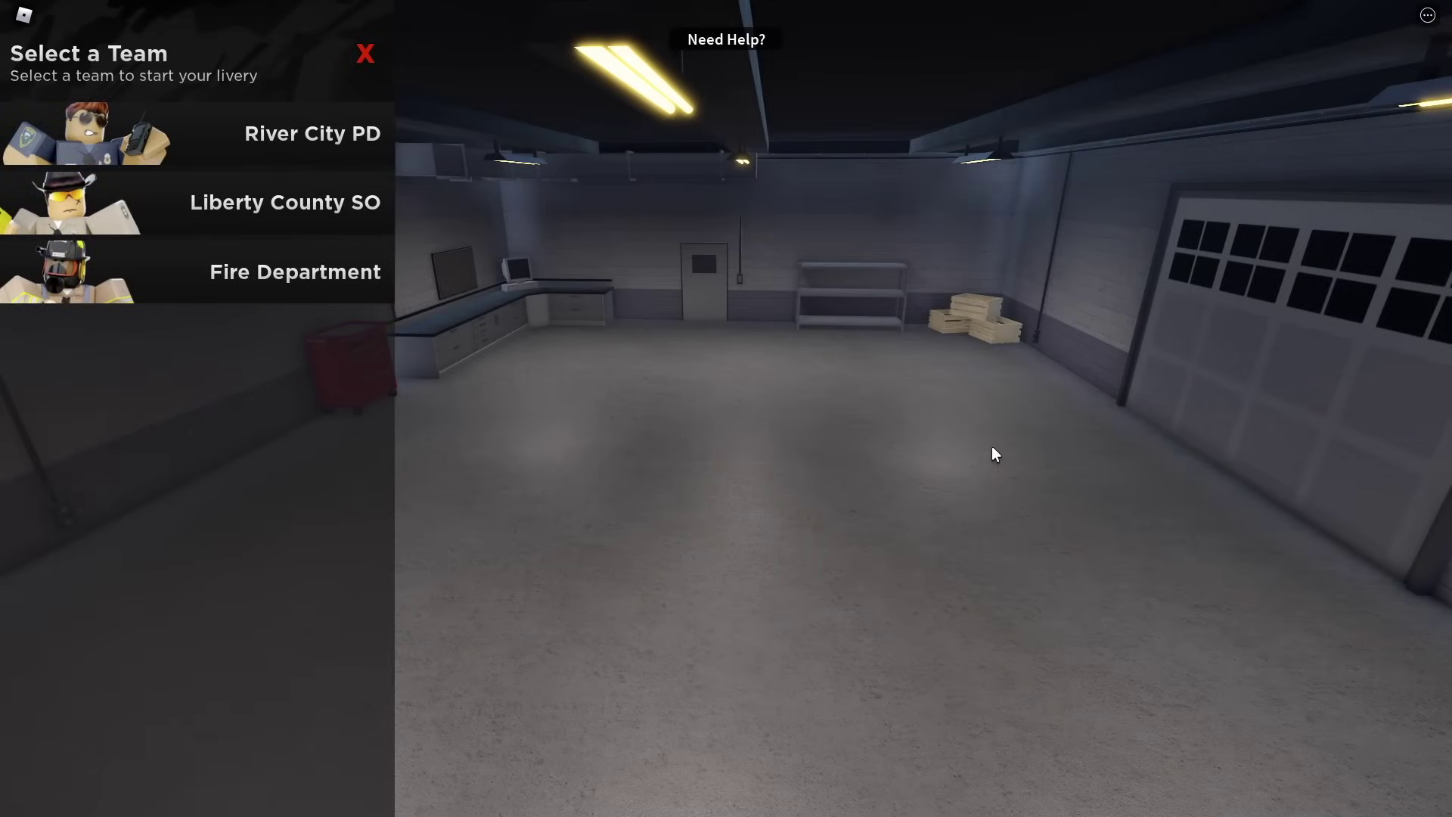
Start a livery for the River City PD Falcon Prime Eques
{"action": "left_click", "coordinate": [291, 145]}
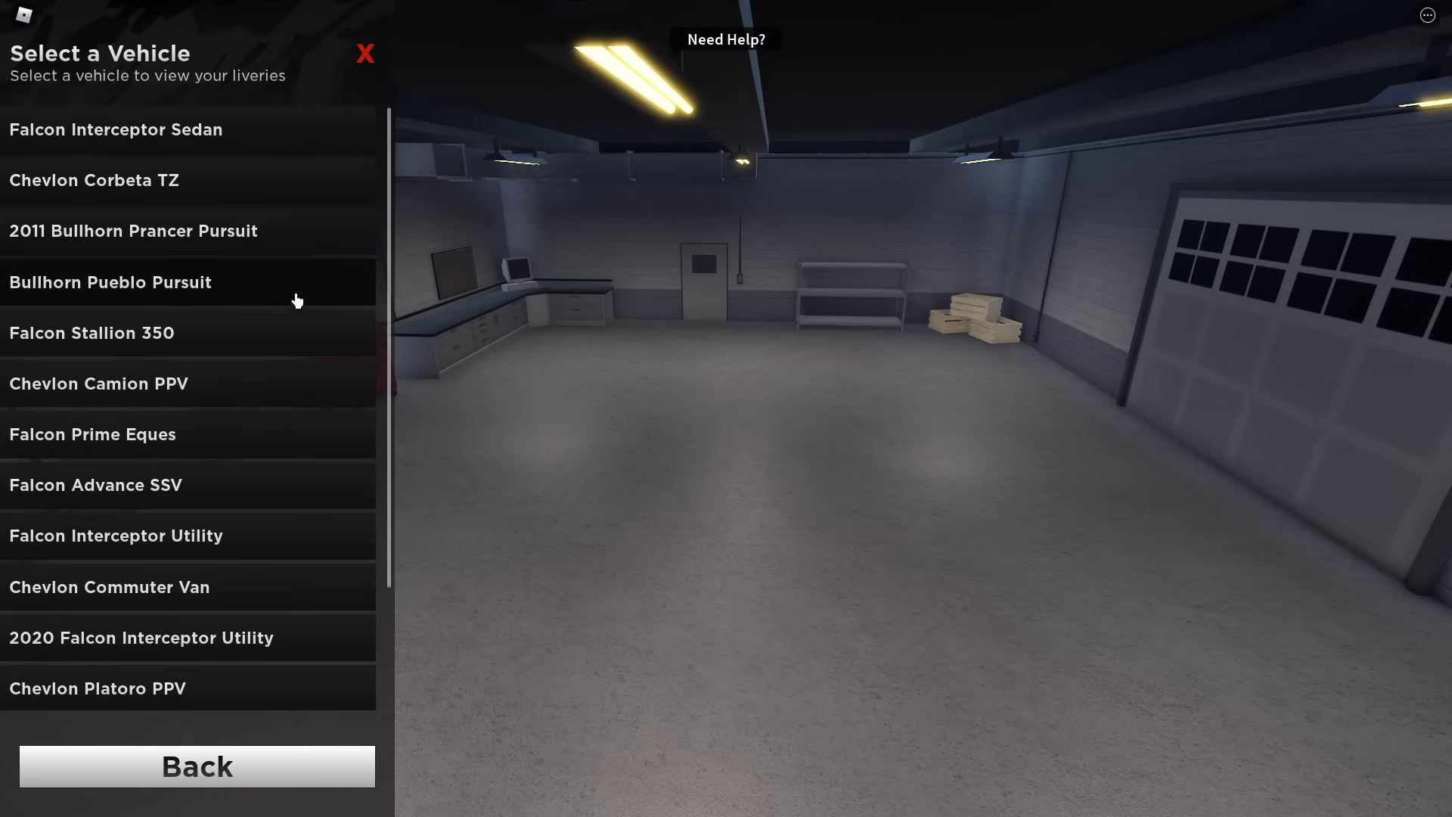
{"action": "scroll", "coordinate": [282, 423], "scroll_direction": "down", "scroll_amount": 2}
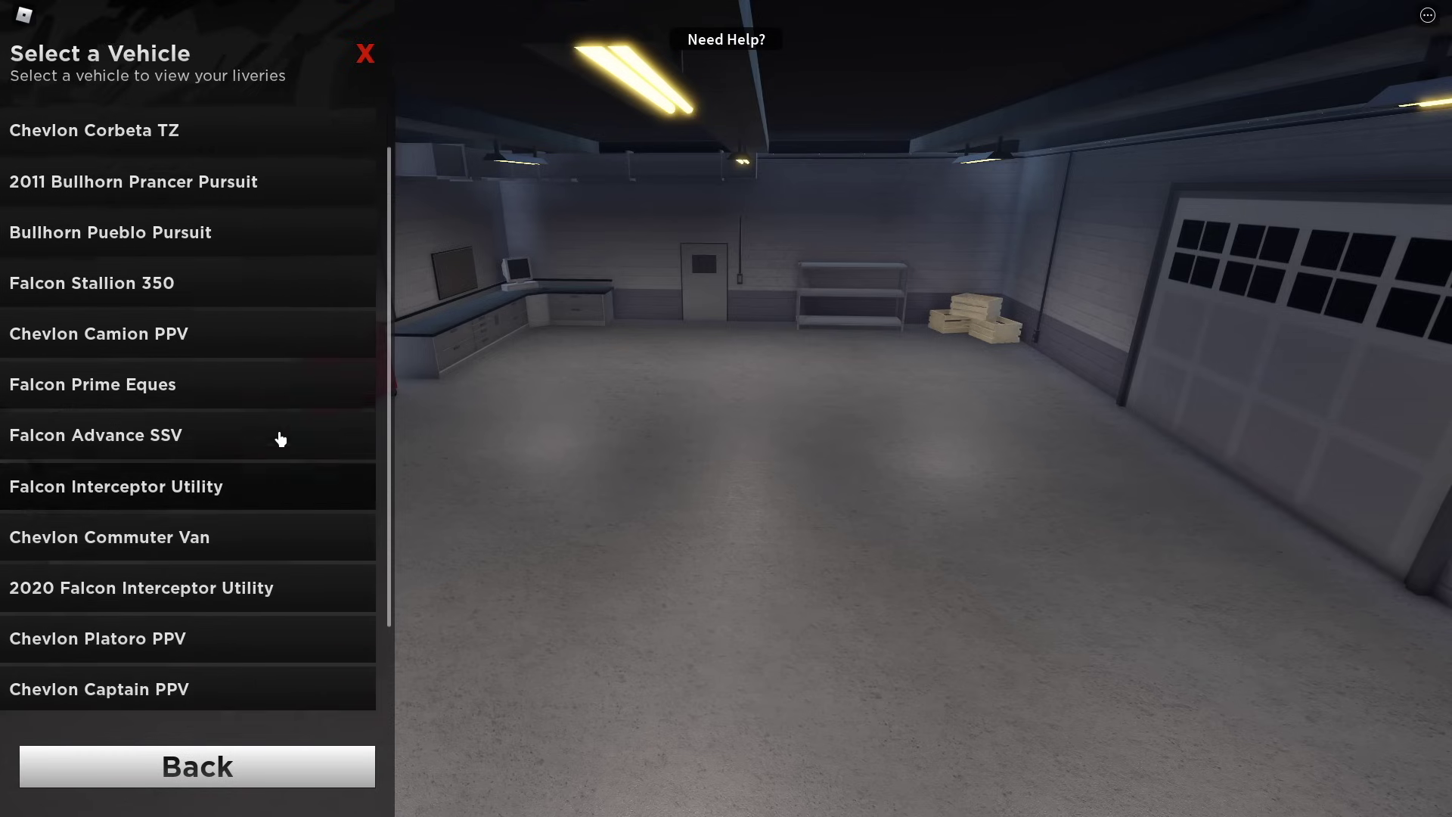
{"action": "scroll", "coordinate": [281, 438], "scroll_direction": "up", "scroll_amount": 1}
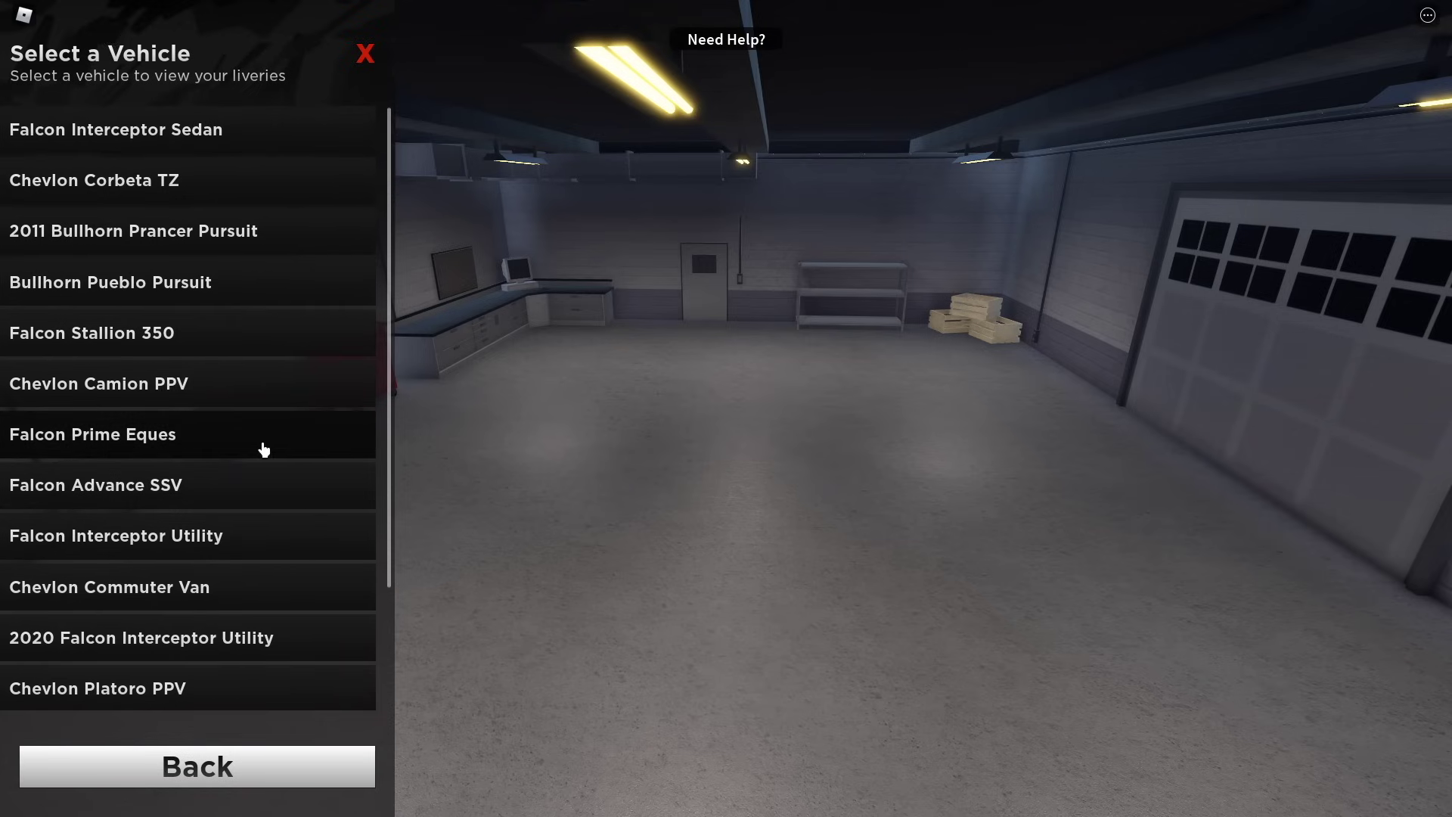
{"action": "left_click", "coordinate": [264, 449]}
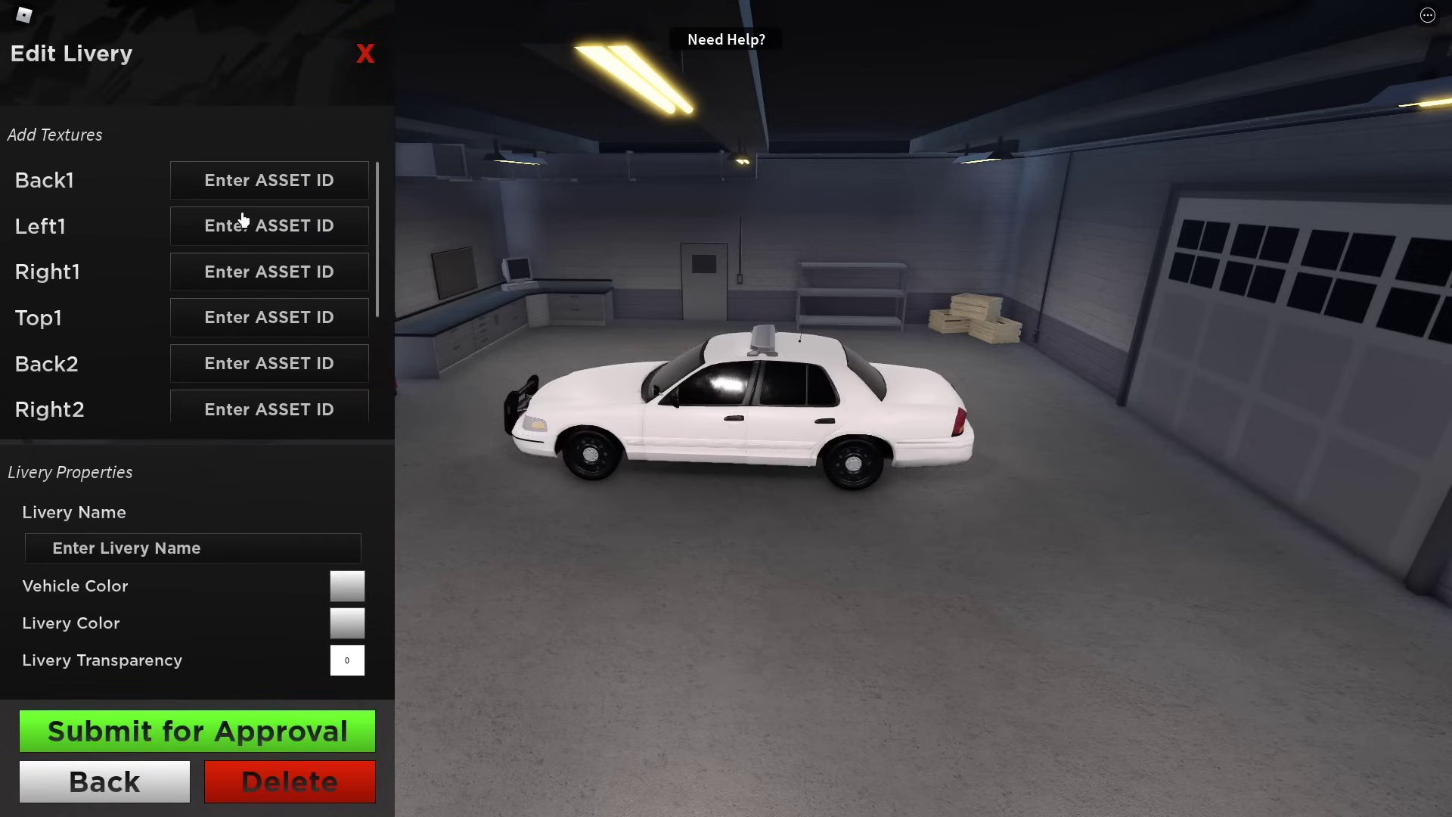
Paste the left, right and roof texture asset IDs and submit the Blue FBI livery
{"action": "left_click", "coordinate": [254, 245]}
{"action": "key", "text": "ctrl+v"}
{"action": "key", "text": "Tab"}
{"action": "key", "text": "ctrl+v"}
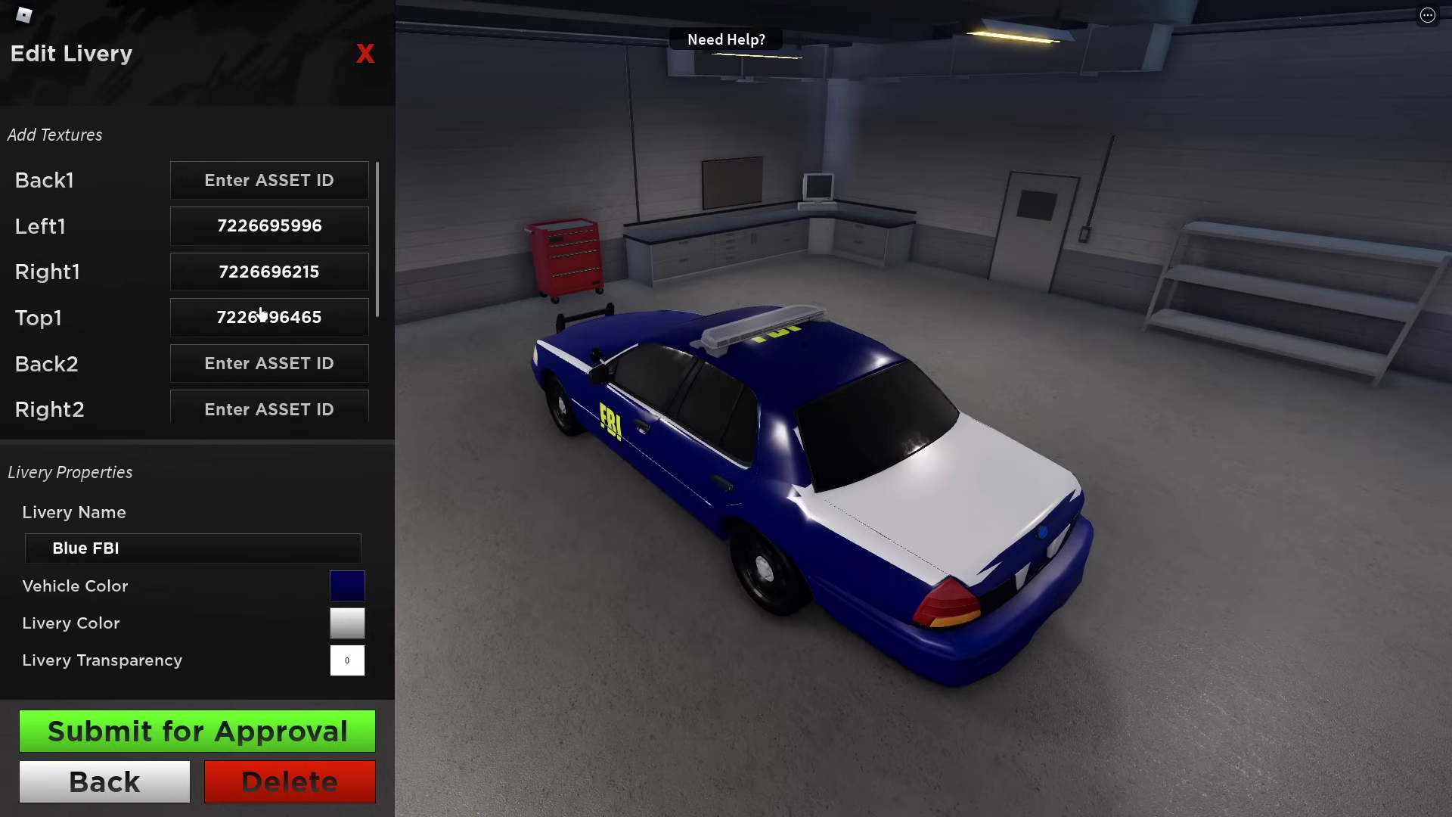
{"action": "left_click", "coordinate": [286, 319]}
{"action": "key", "text": "ctrl+v"}
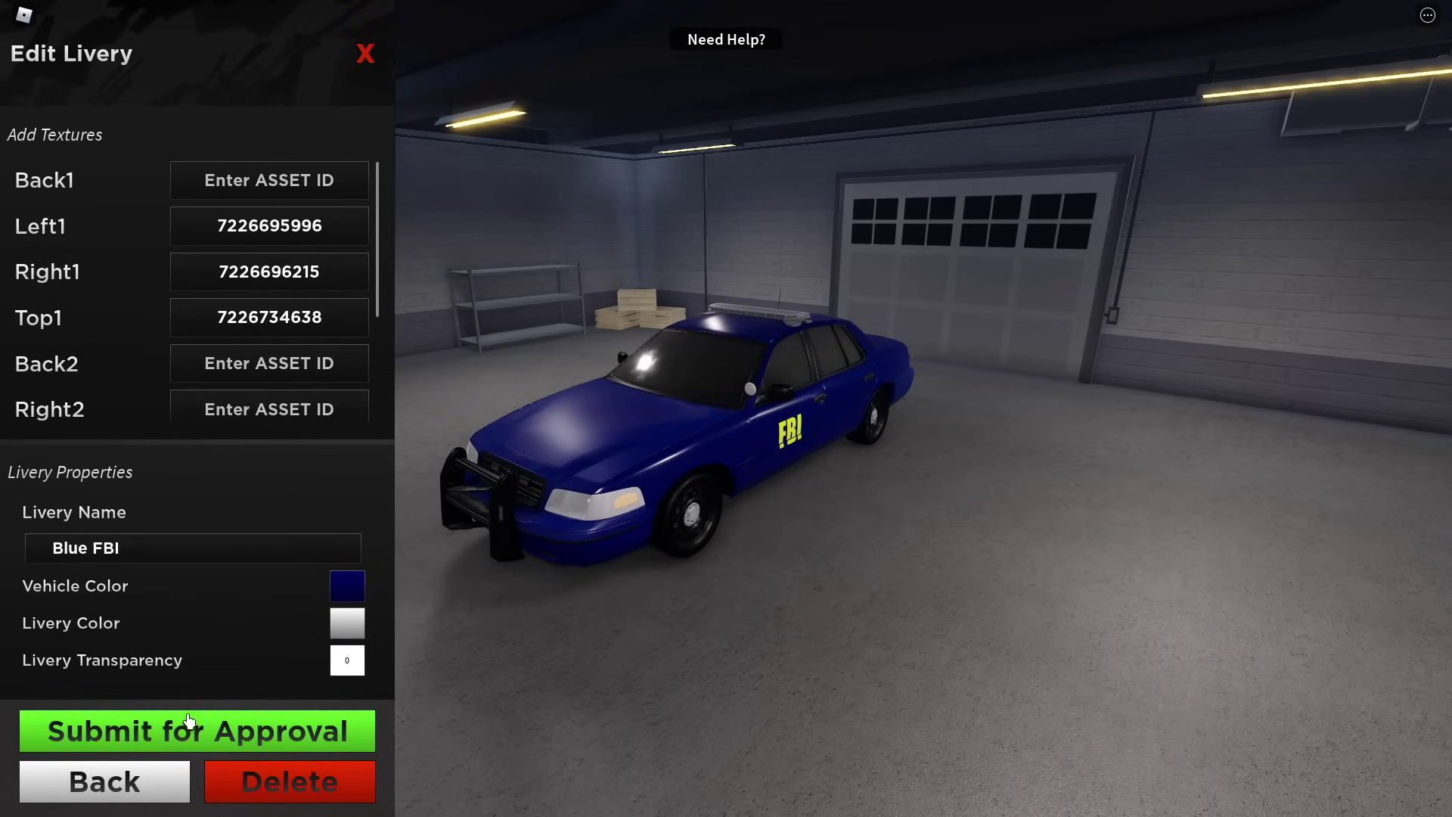
{"action": "left_click", "coordinate": [186, 725]}
{"action": "left_click", "coordinate": [227, 784]}
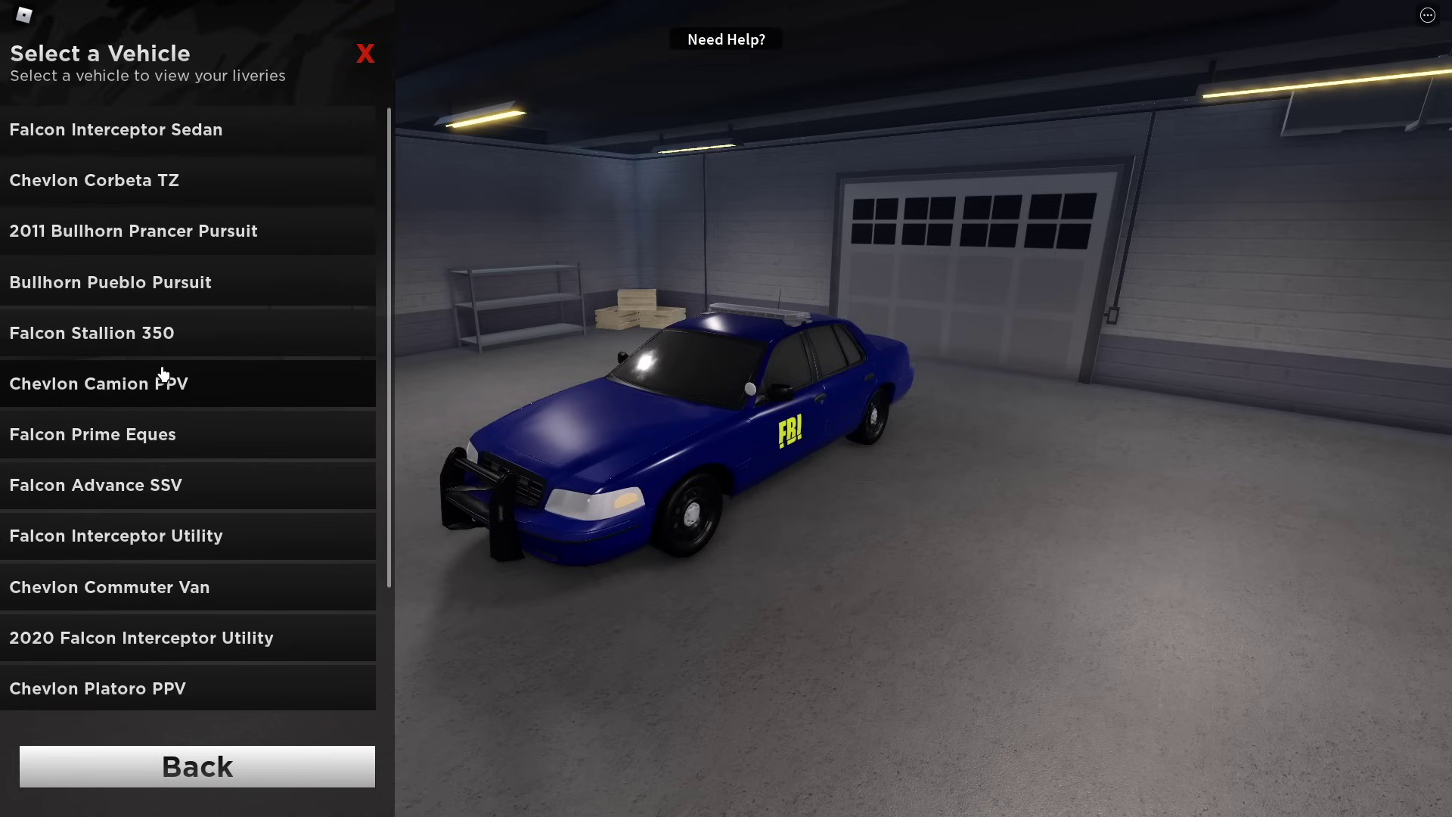
Create a livery named 'Red Mustang' for the Mustang patrol car and submit it for approval
{"action": "scroll", "coordinate": [147, 626], "scroll_direction": "down", "scroll_amount": 3}
{"action": "left_click", "coordinate": [147, 627]}
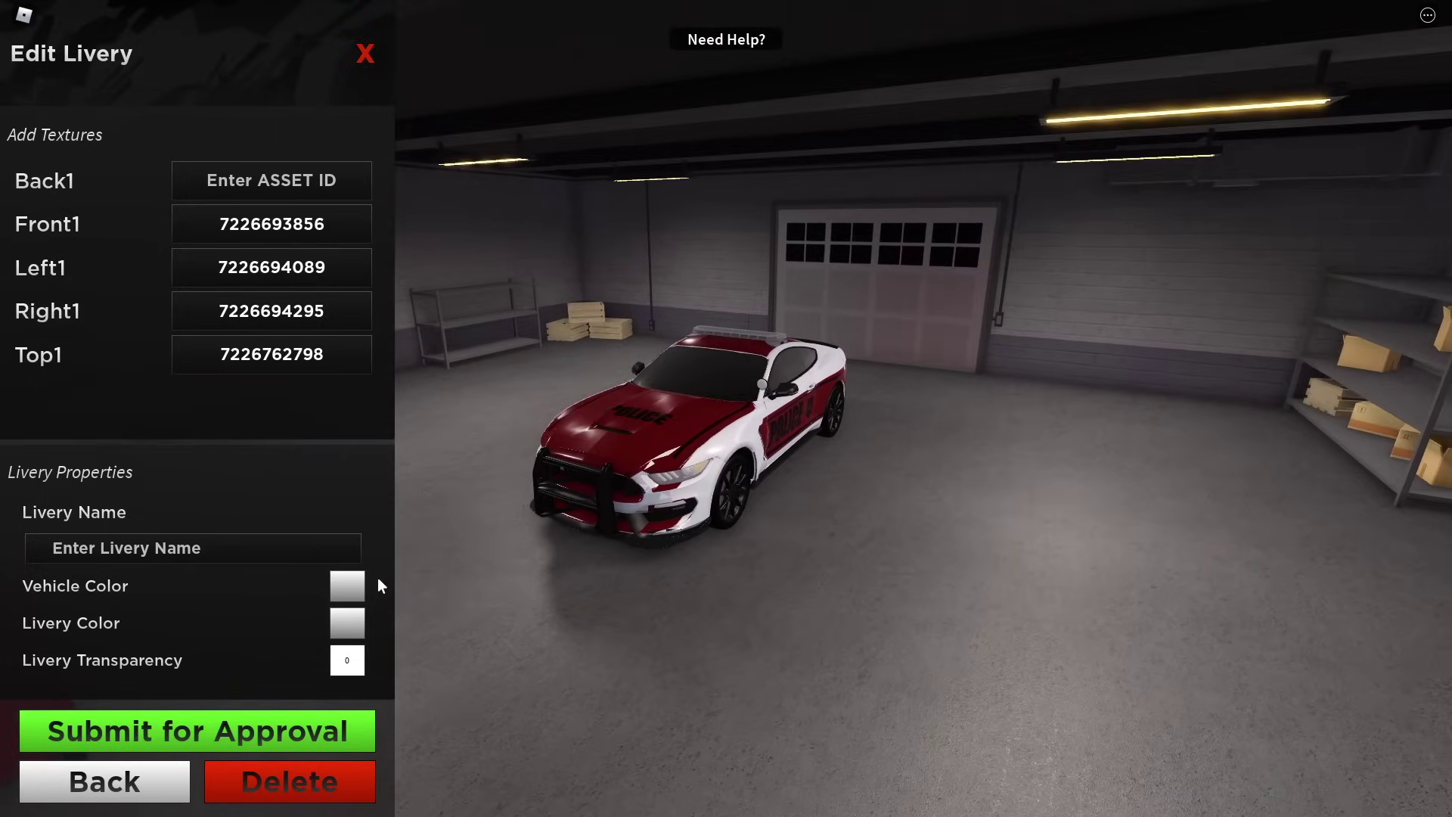
{"action": "left_click", "coordinate": [162, 556]}
{"action": "type", "text": "Red Mustang"}
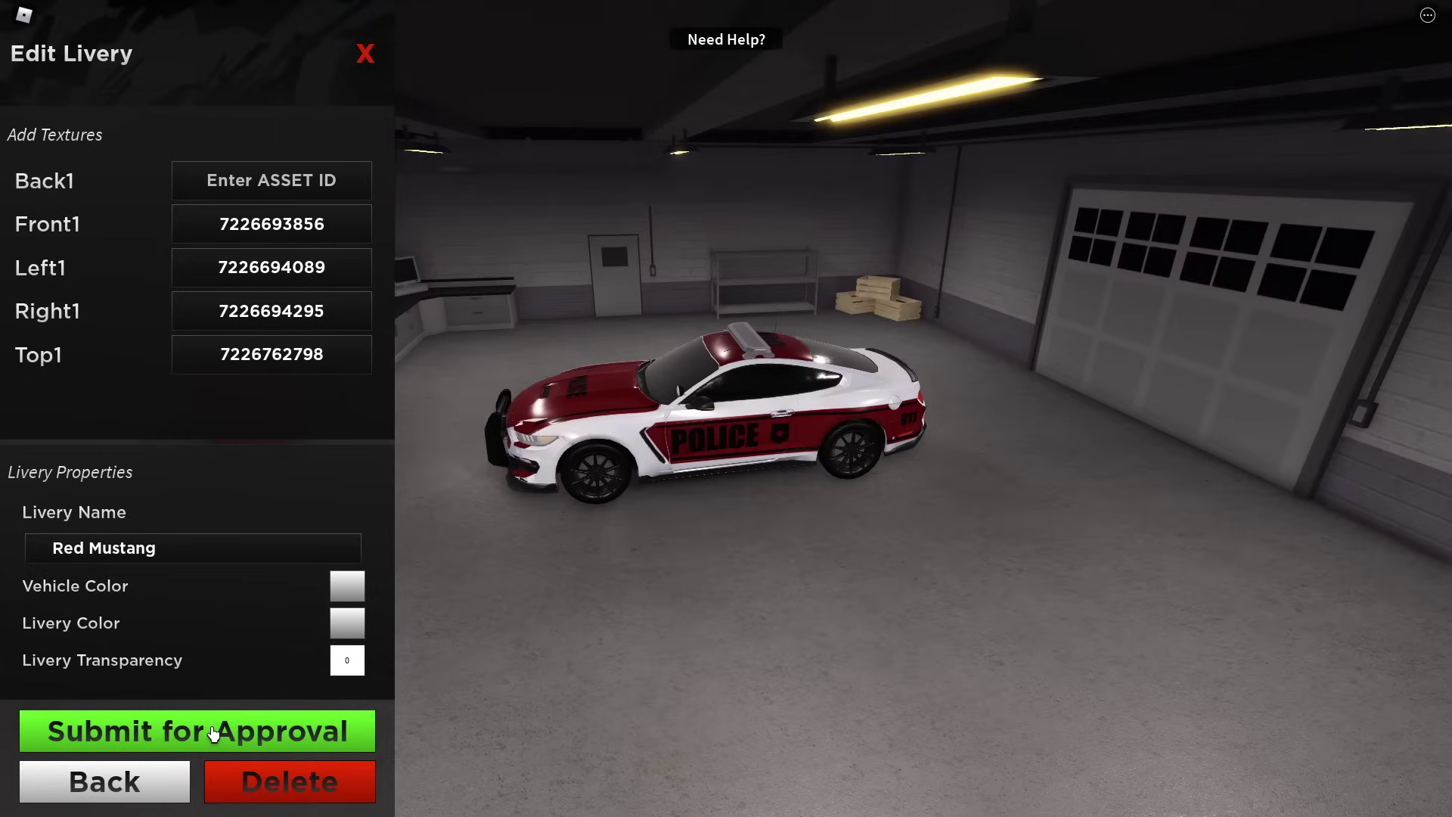
{"action": "left_click", "coordinate": [213, 732]}
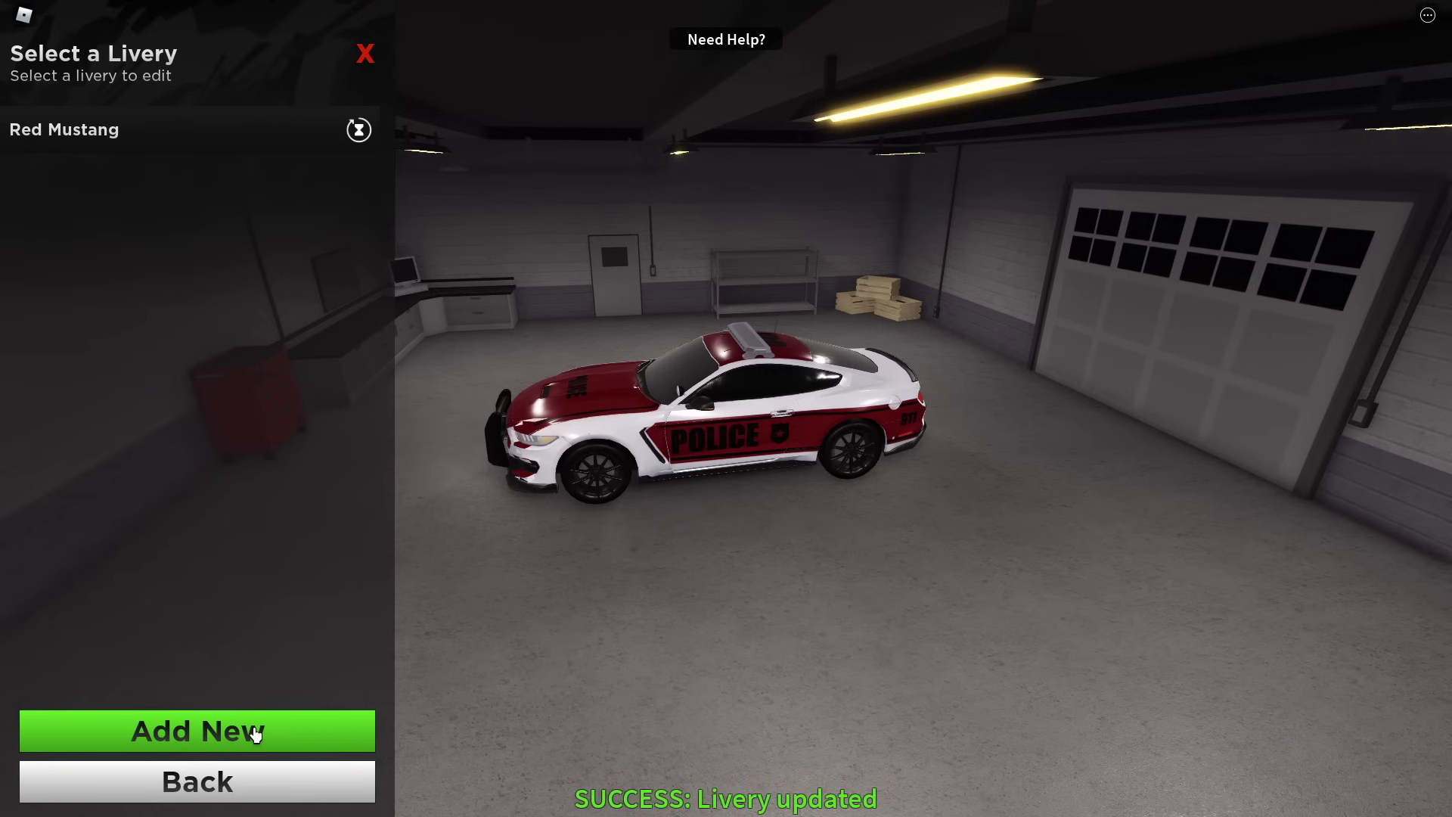
{"action": "left_click", "coordinate": [254, 772]}
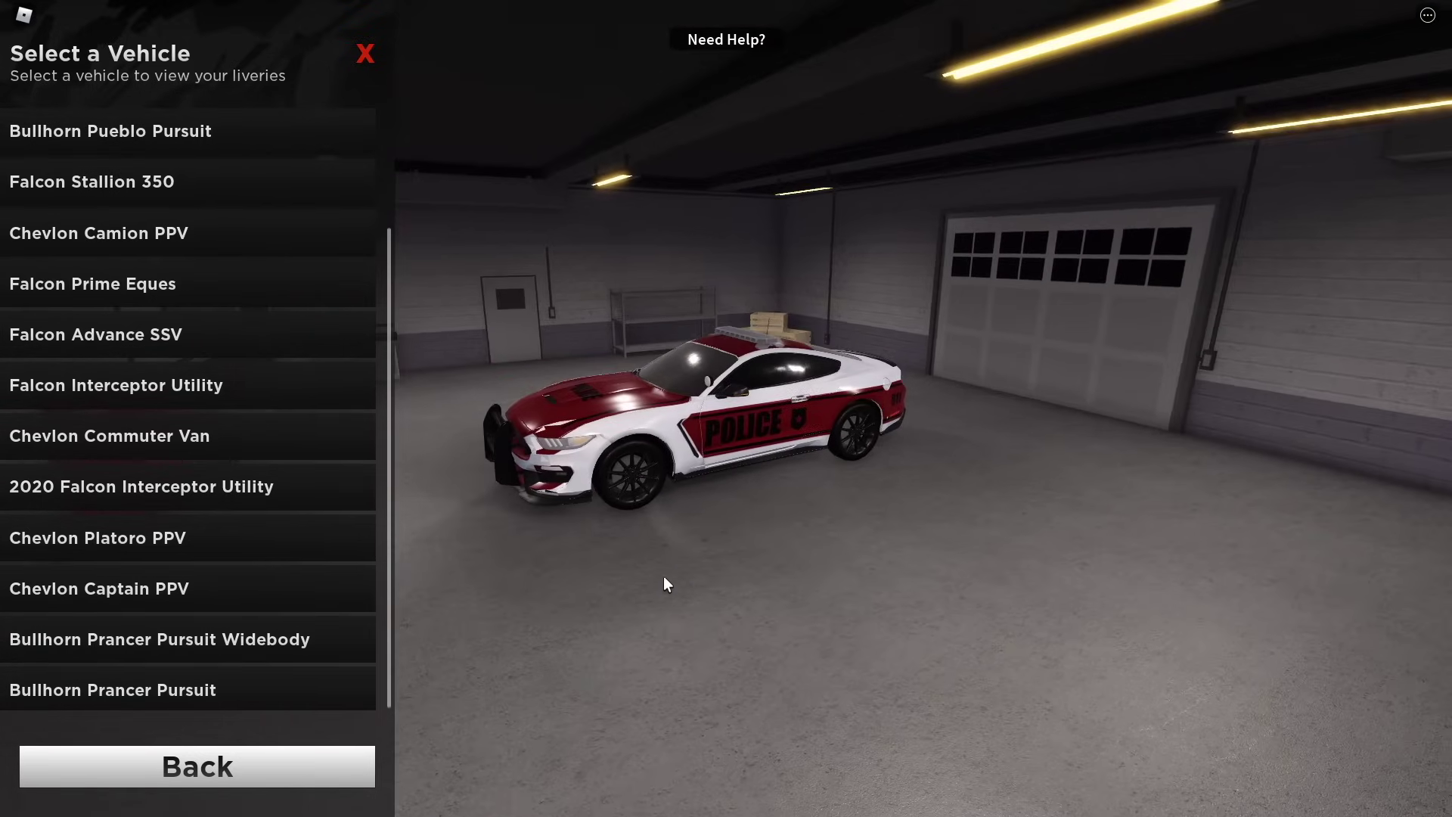
Reopen and re-save the Red Mustang livery, then check the livery templates help
{"action": "left_click", "coordinate": [240, 765]}
{"action": "left_click", "coordinate": [382, 137]}
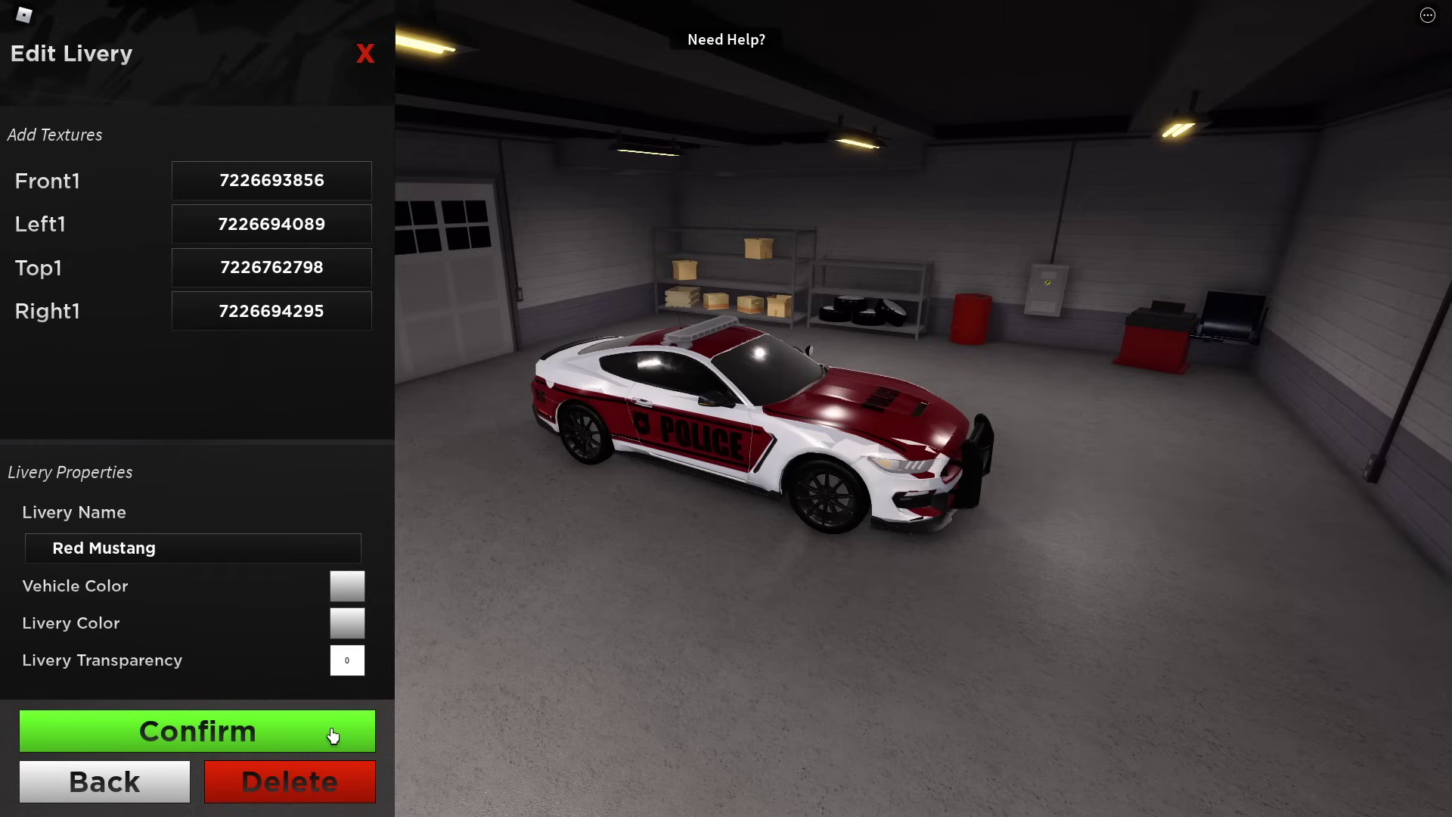
{"action": "left_click", "coordinate": [333, 735]}
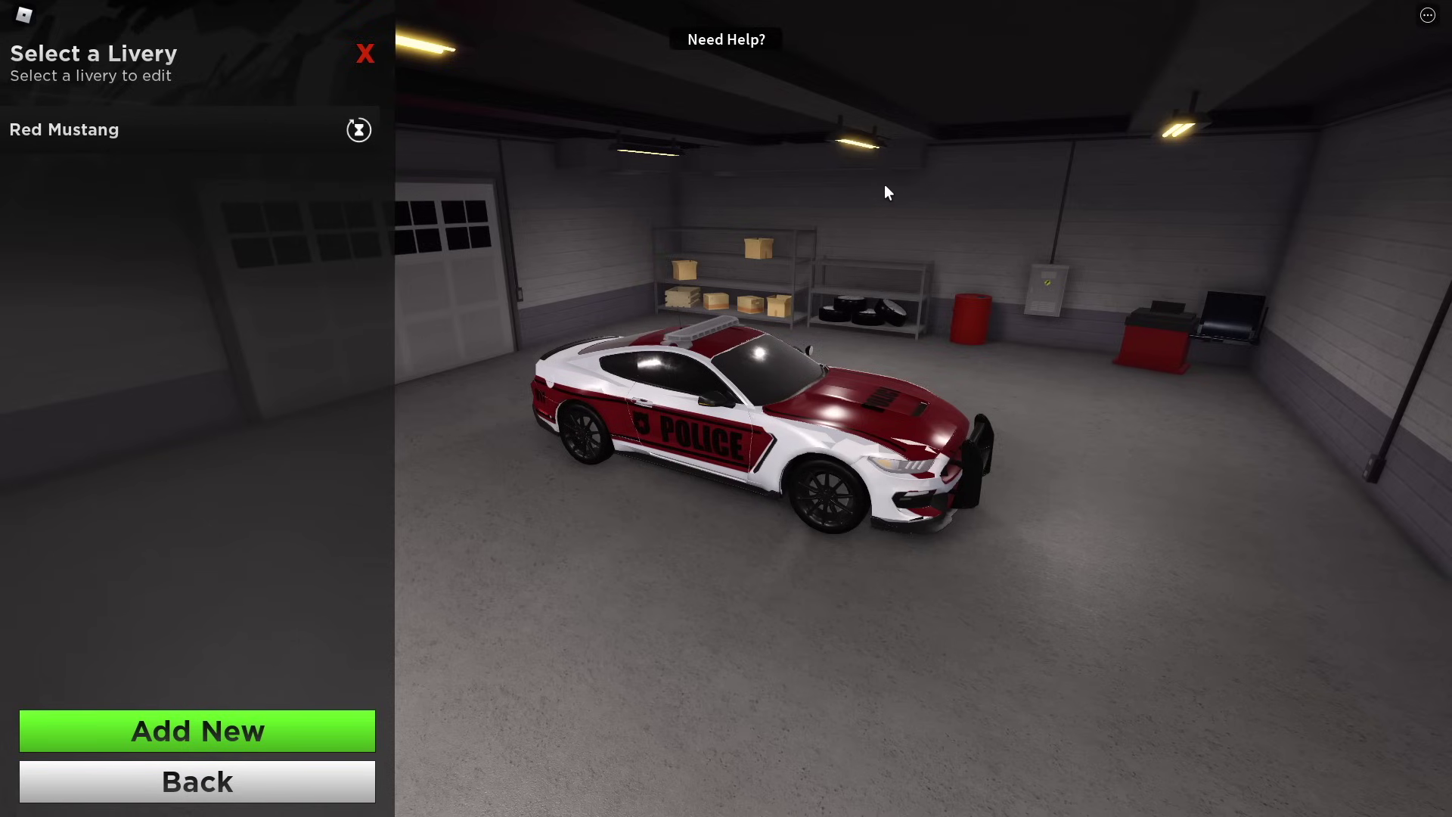
{"action": "left_click", "coordinate": [745, 42]}
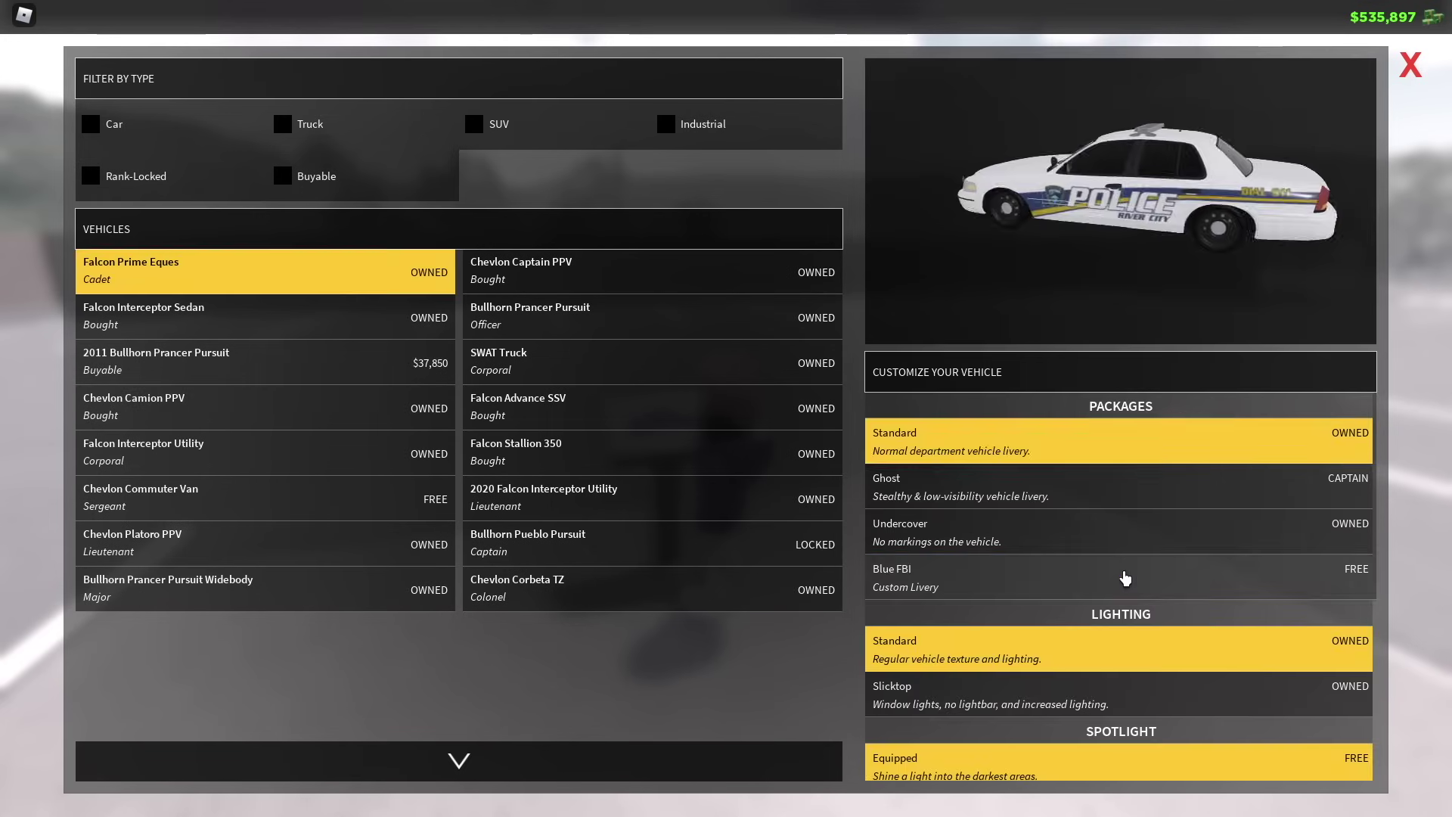
Confirm the Falcon Prime Eques with its custom livery and spawn it
{"action": "left_click", "coordinate": [1118, 579]}
{"action": "scroll", "coordinate": [1119, 680], "scroll_direction": "down", "scroll_amount": 4}
{"action": "left_click", "coordinate": [1170, 778]}
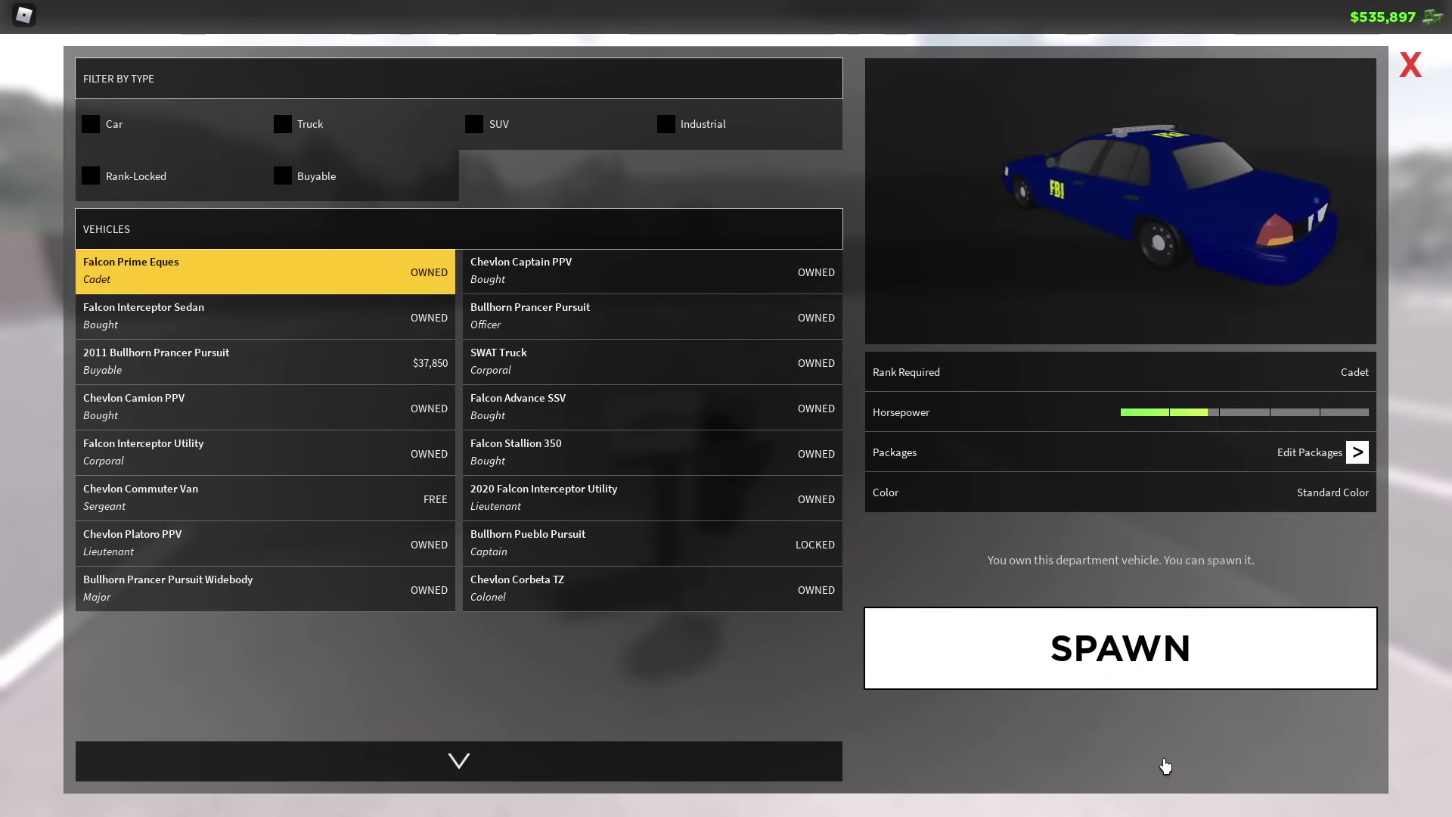
{"action": "left_click", "coordinate": [1157, 674]}
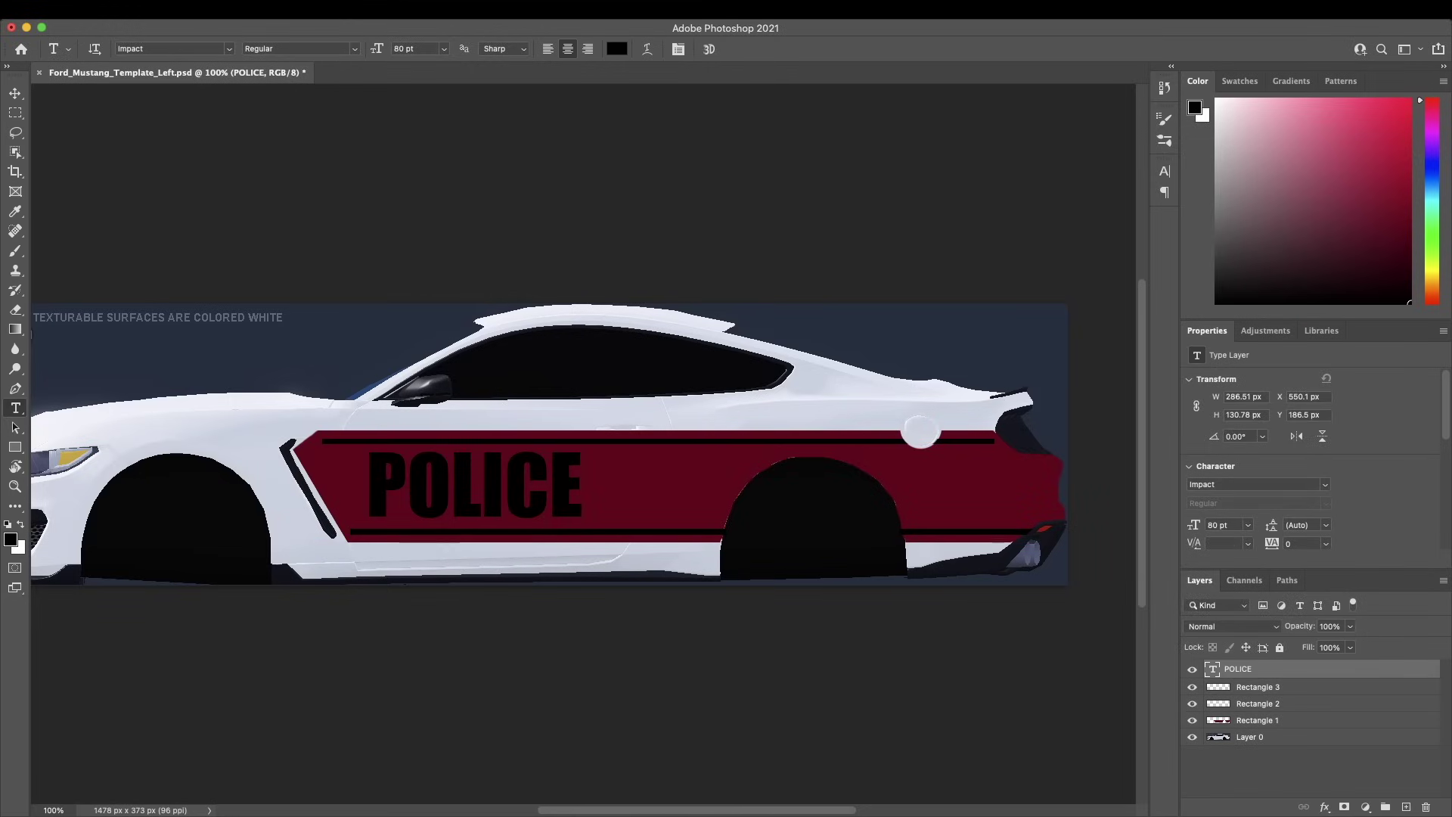
Place the black police badge image over the POLICE stripe on the Mustang left template
{"action": "left_click_drag", "start_coordinate": [421, 802], "coordinate": [648, 486]}
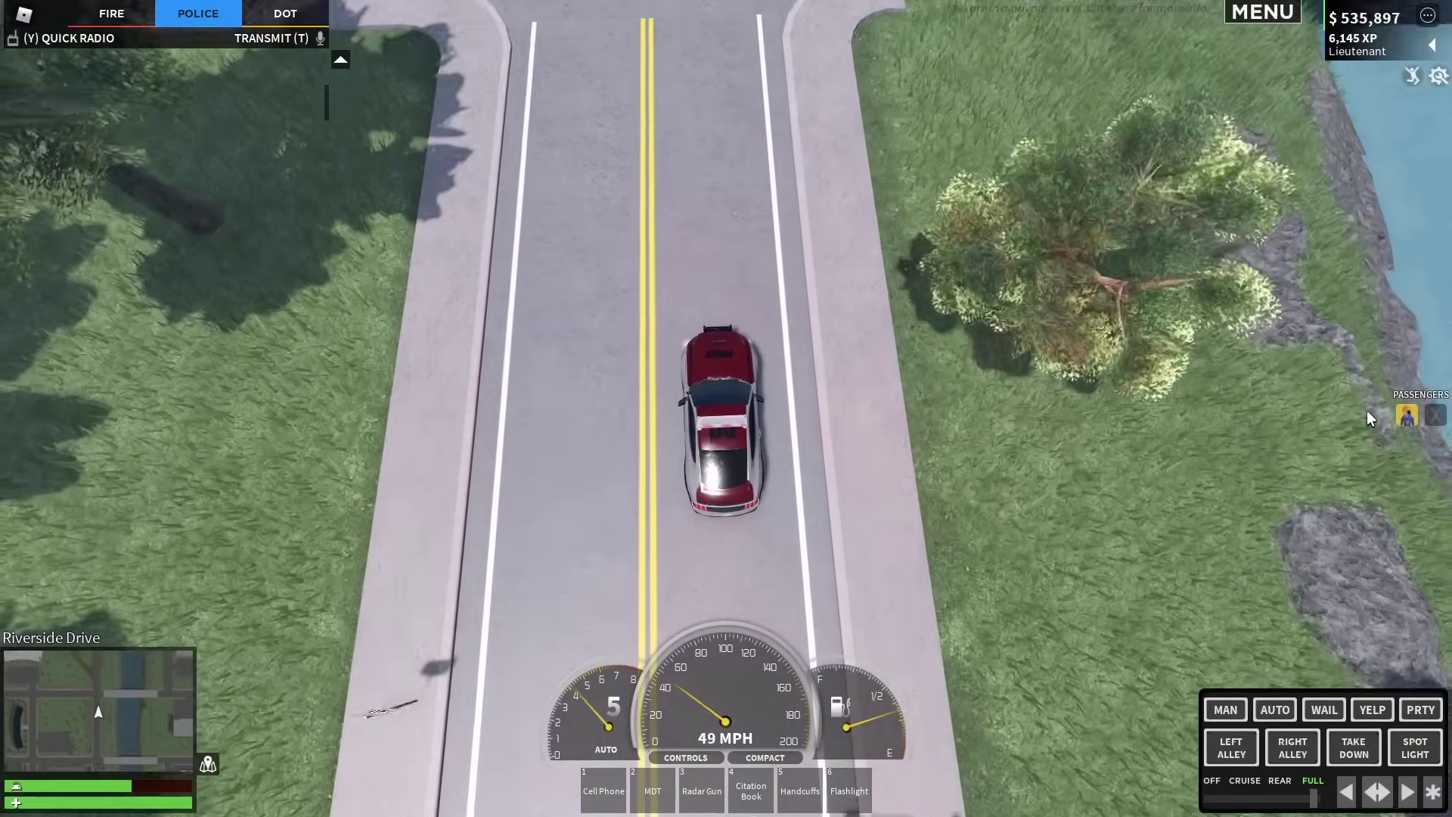
Drive the police Mustang down Riverside Drive at about 76 MPH
{"action": "key", "text": "w"}
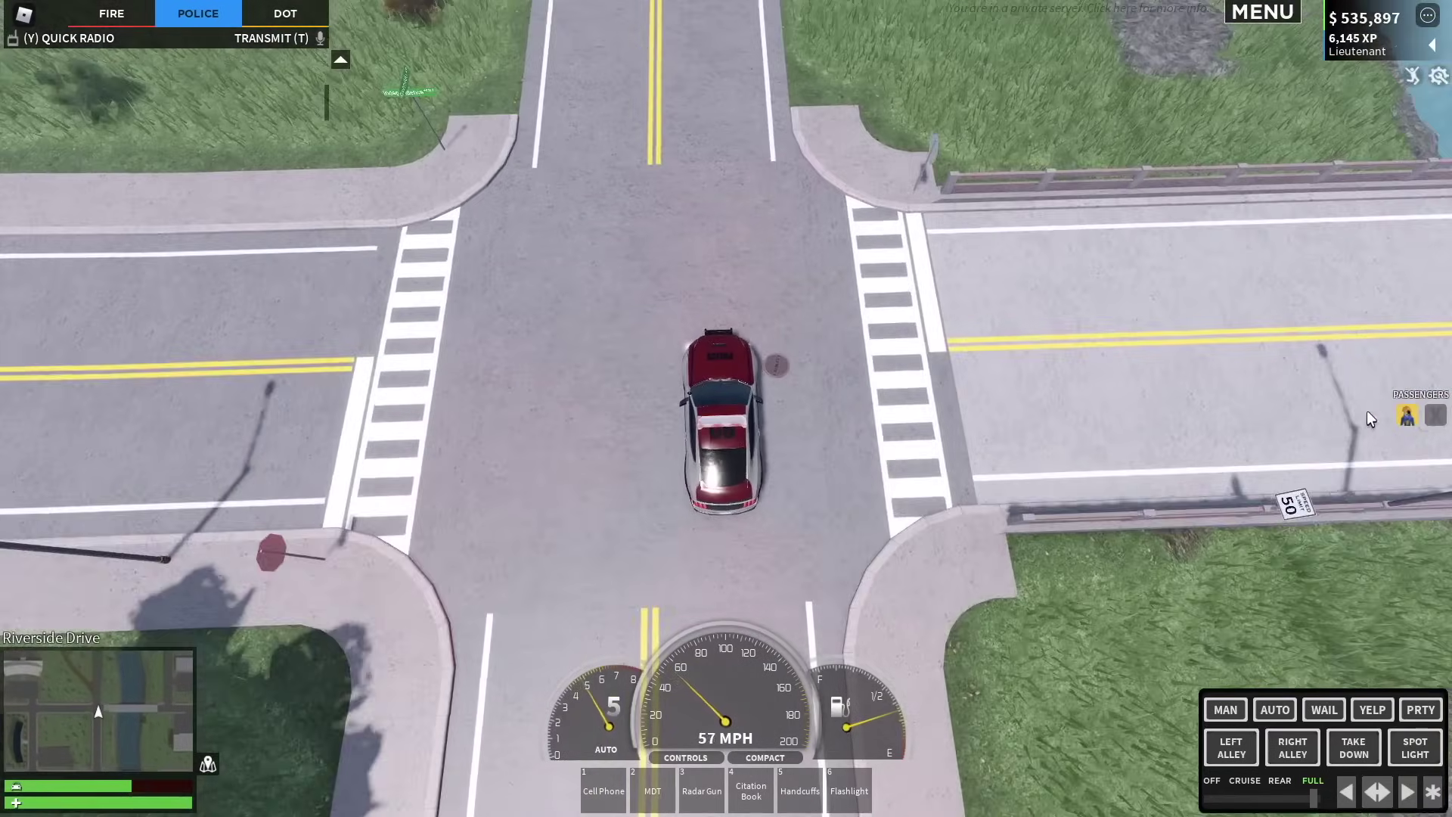
{"action": "key", "text": "w"}
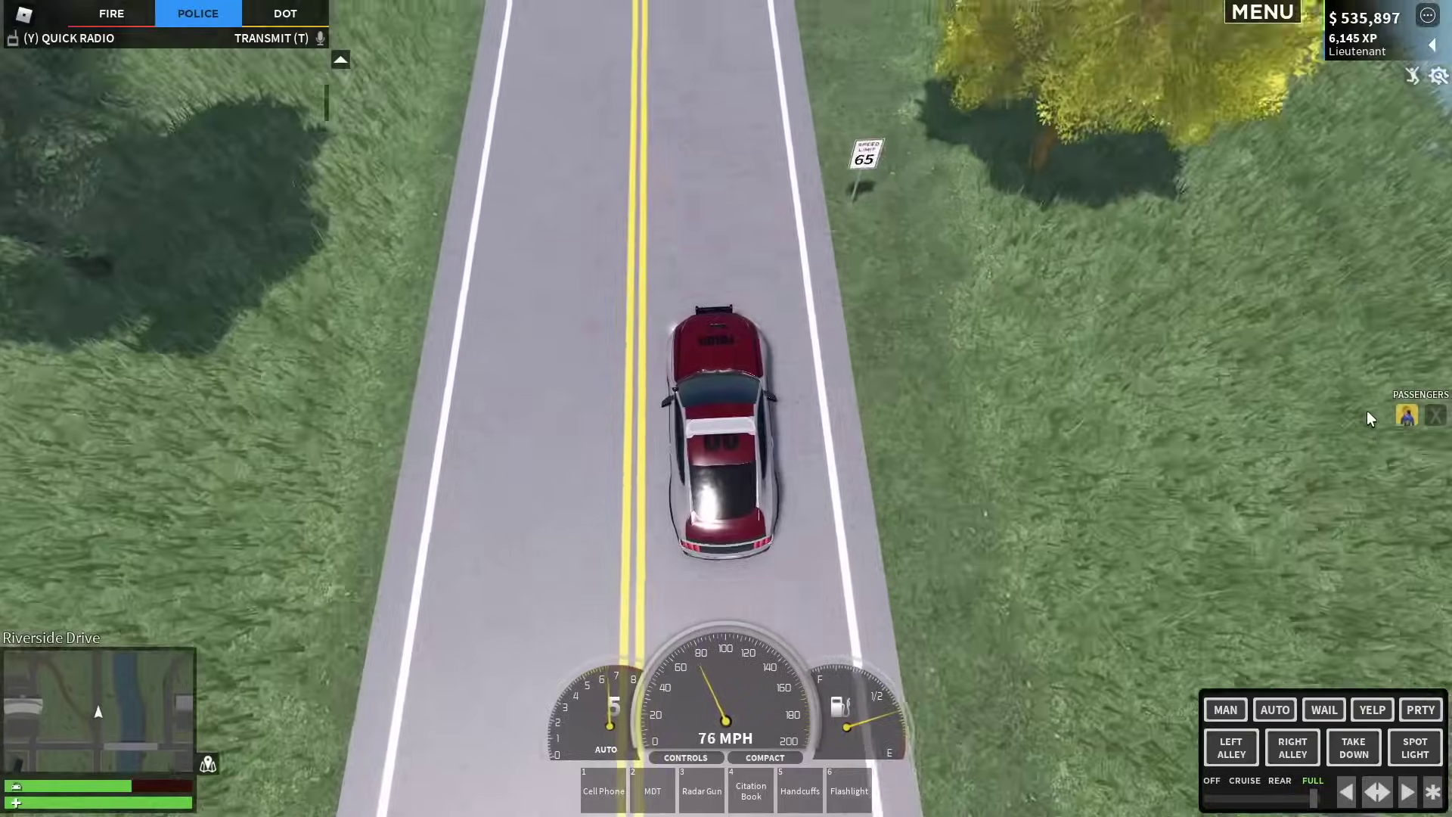